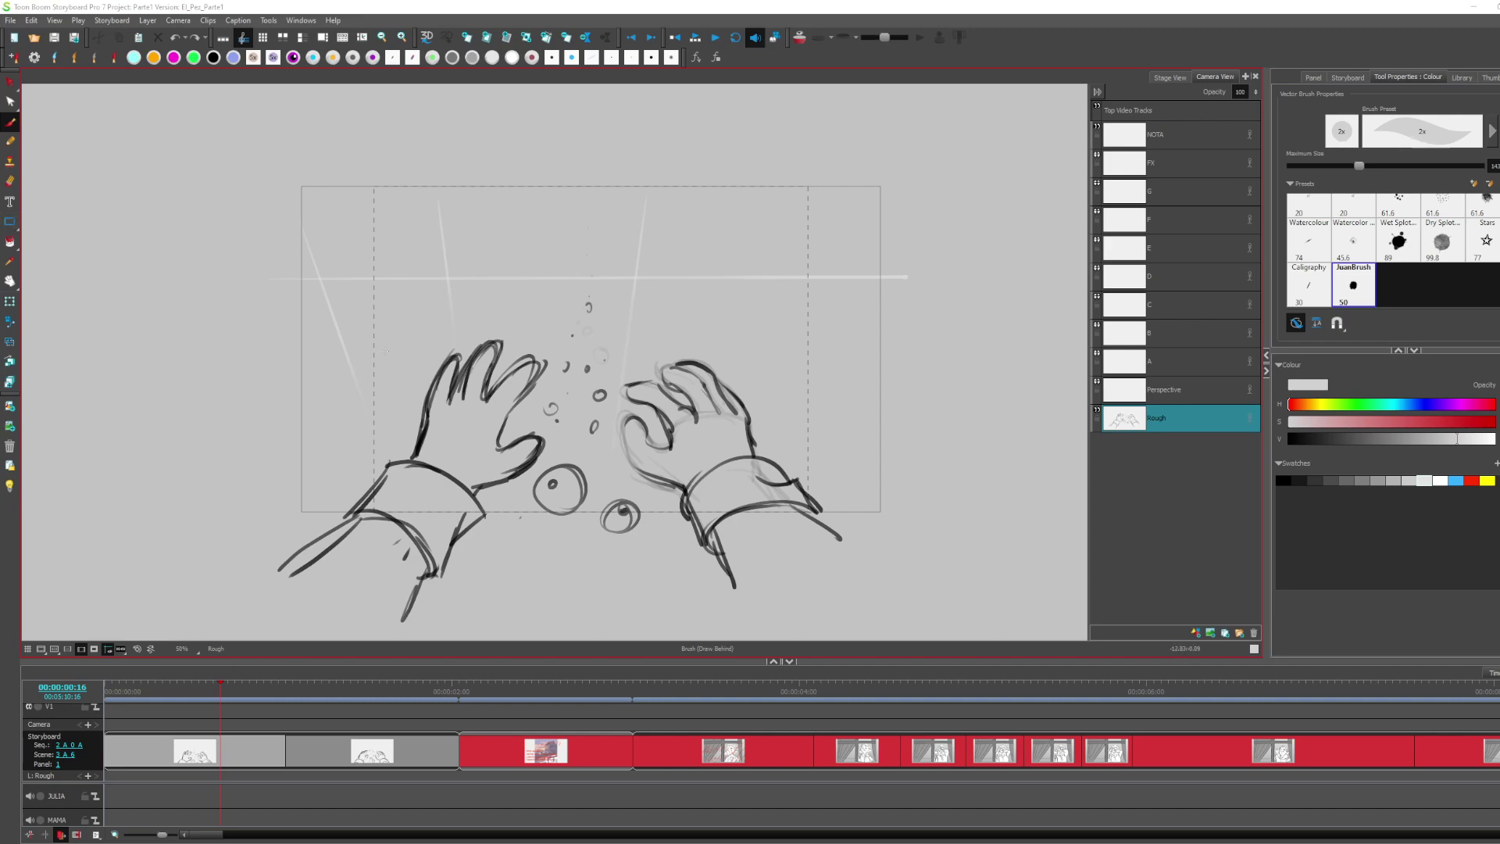
Create a new empty scene after the opening two-panel hands scene
click(133, 687)
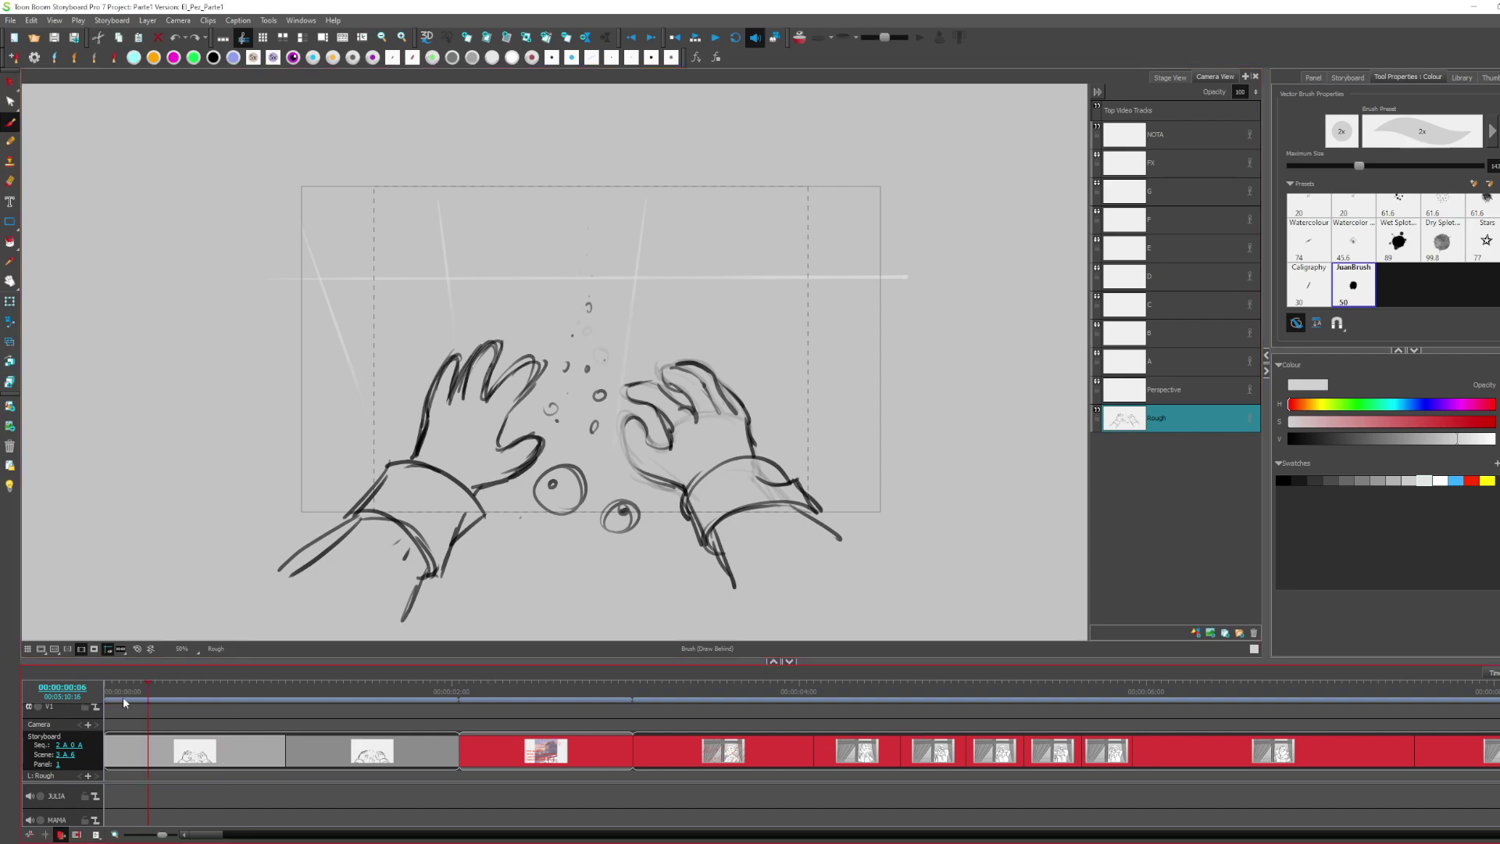
drag(133, 688, 106, 688)
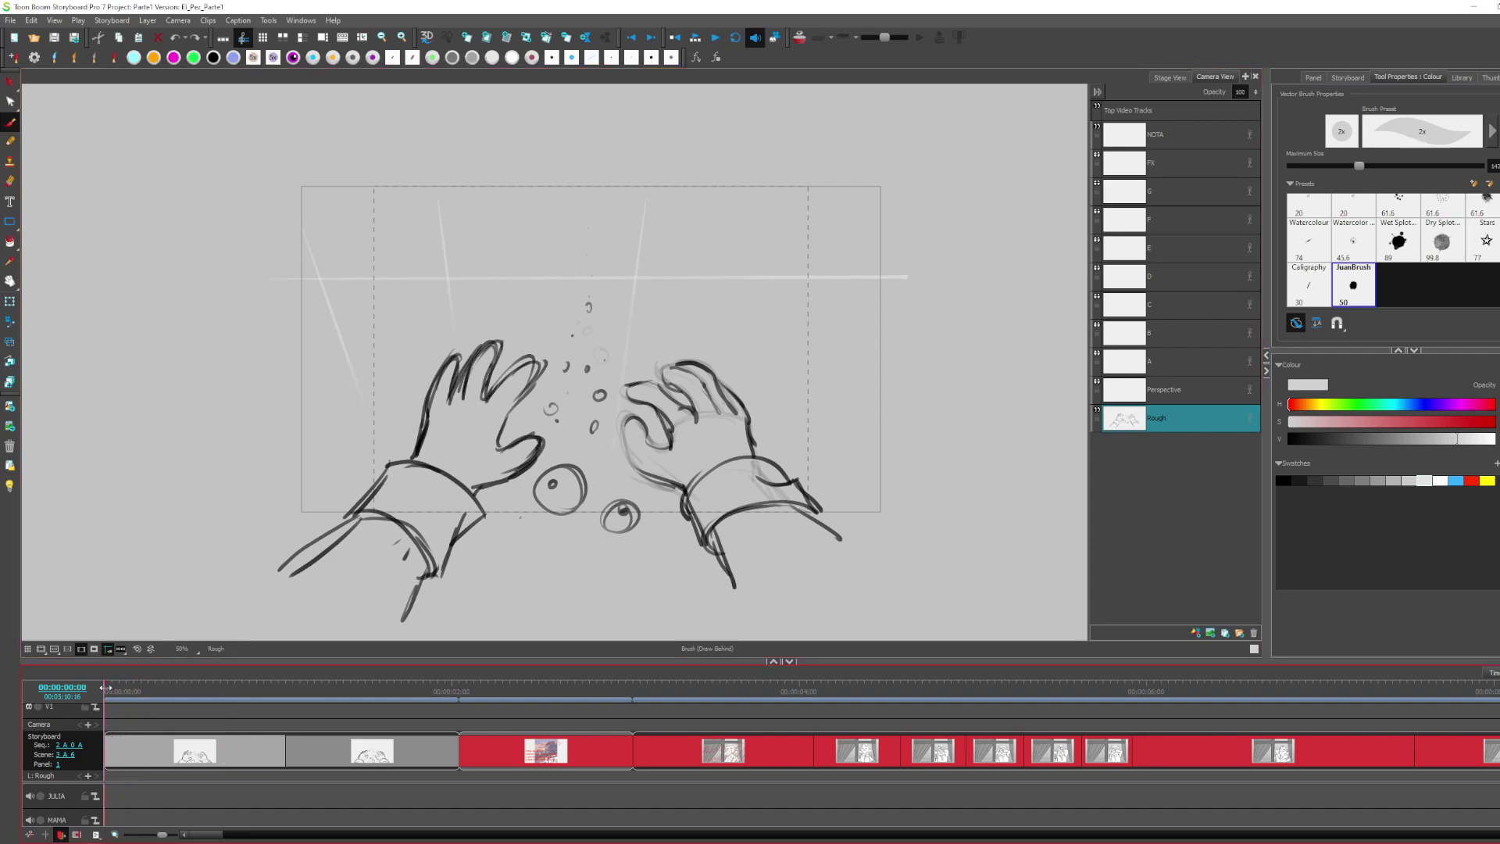
click(486, 39)
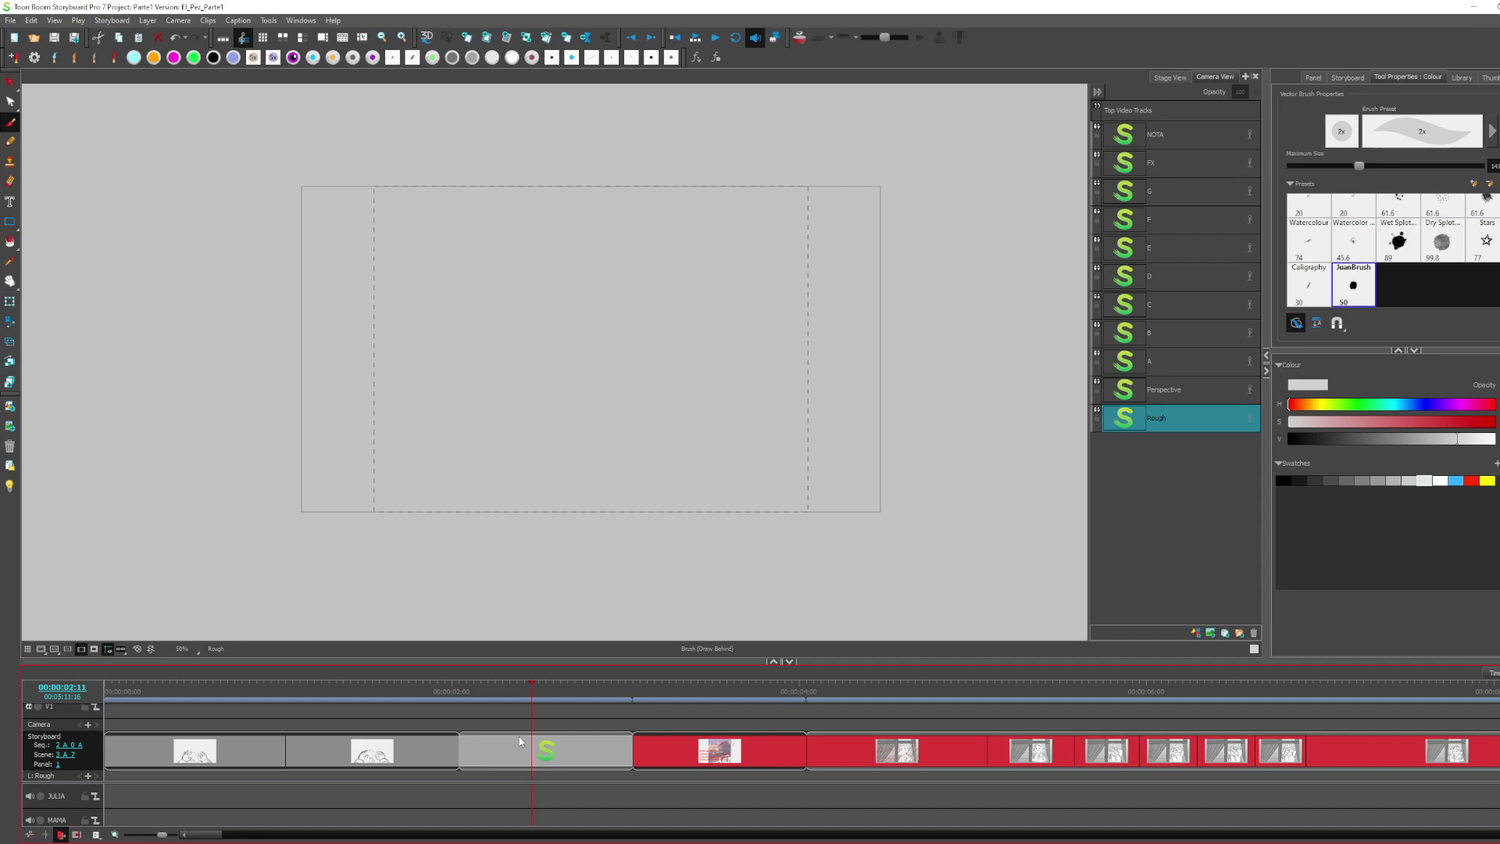
Move the new empty scene to the start of the storyboard, keeping the name 3_A_7 for the current scene only
drag(518, 738, 451, 744)
drag(254, 739, 108, 744)
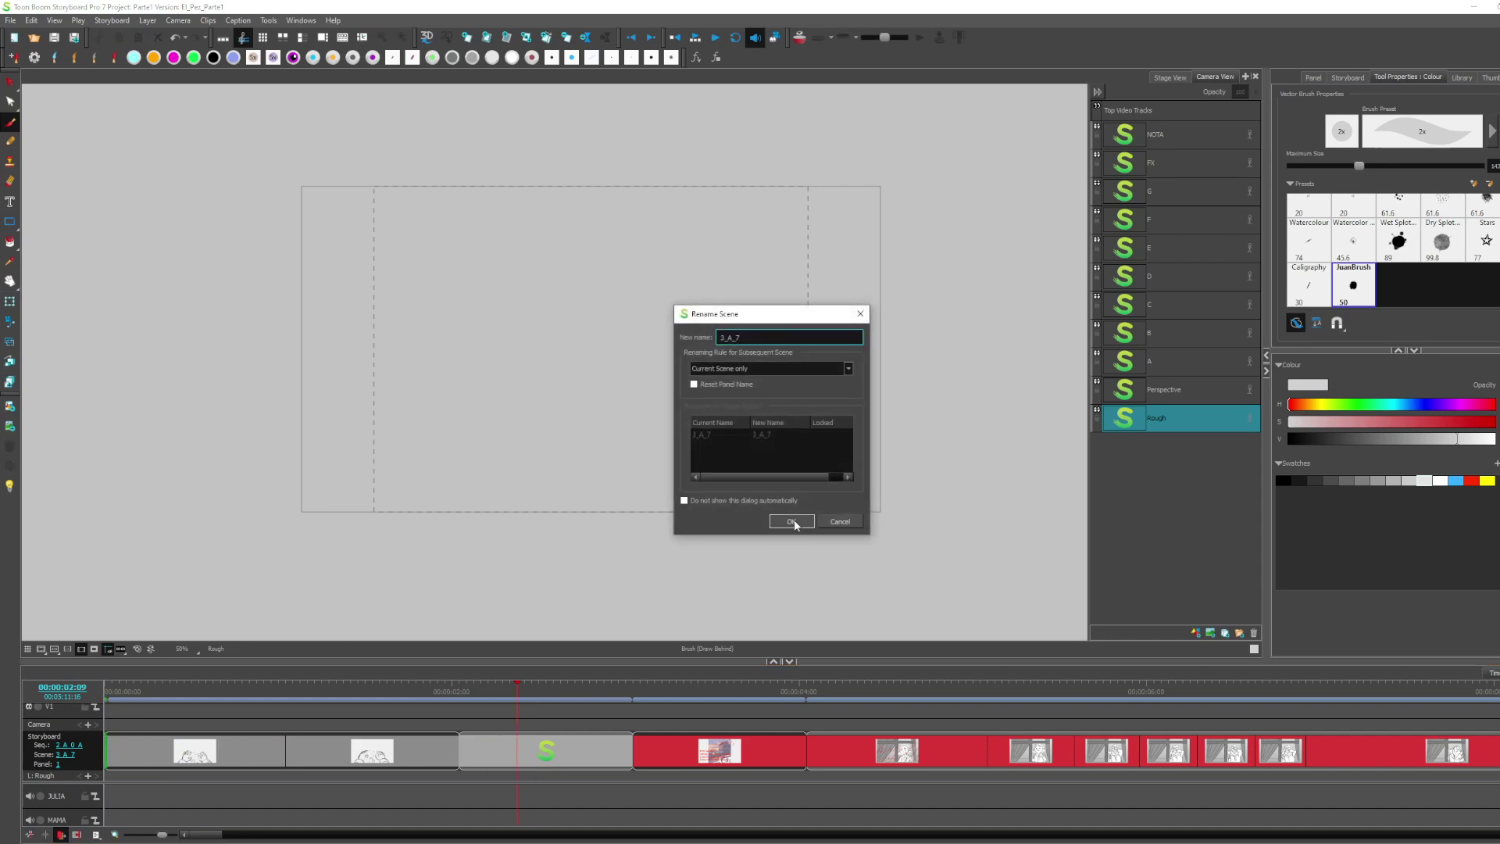
click(793, 521)
drag(230, 694, 180, 695)
scroll(208, 729, right, 3)
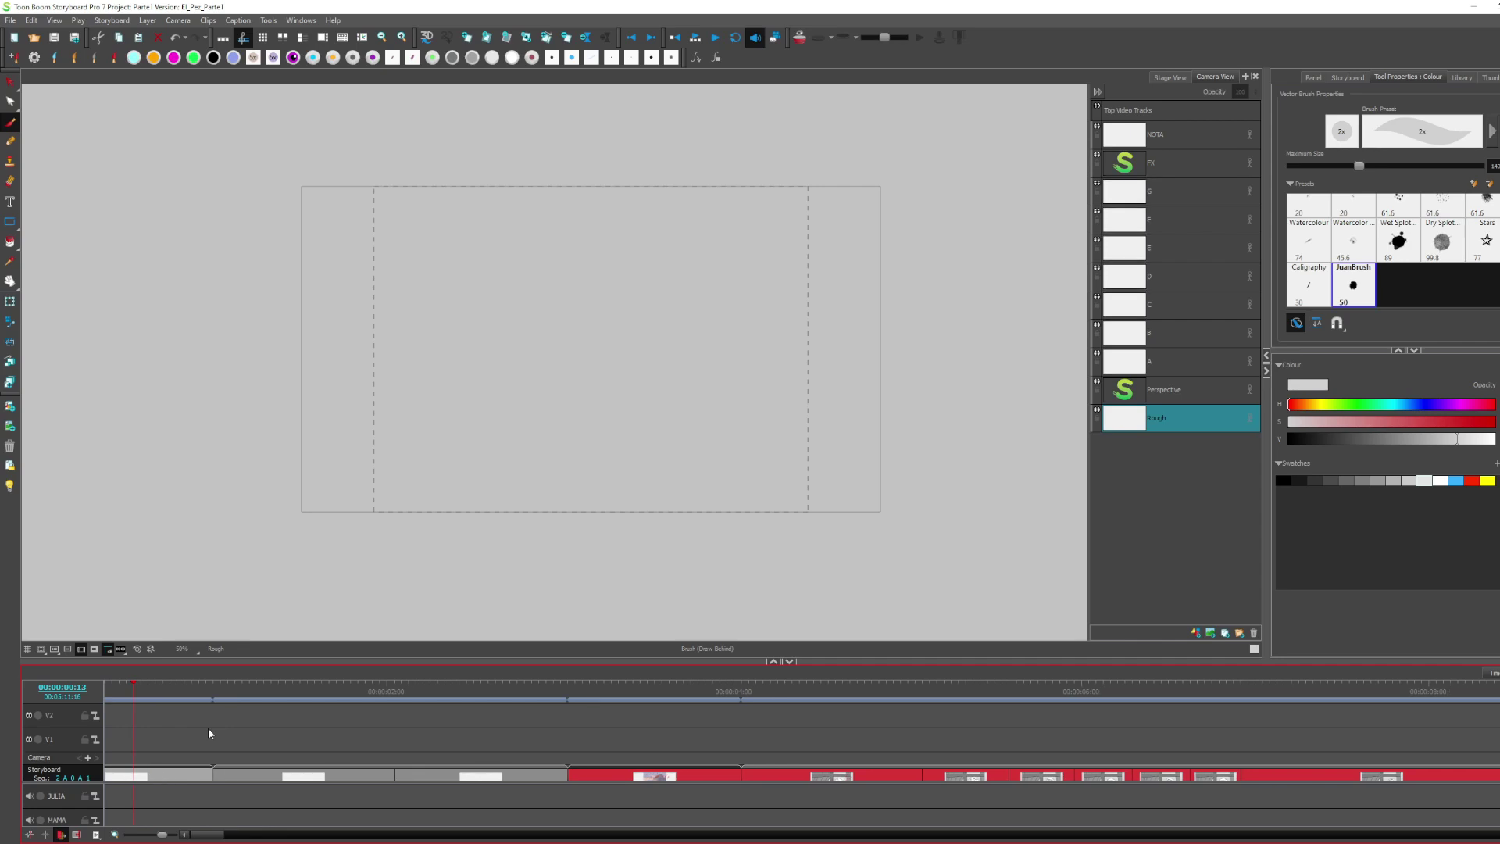
scroll(201, 750, left, 1)
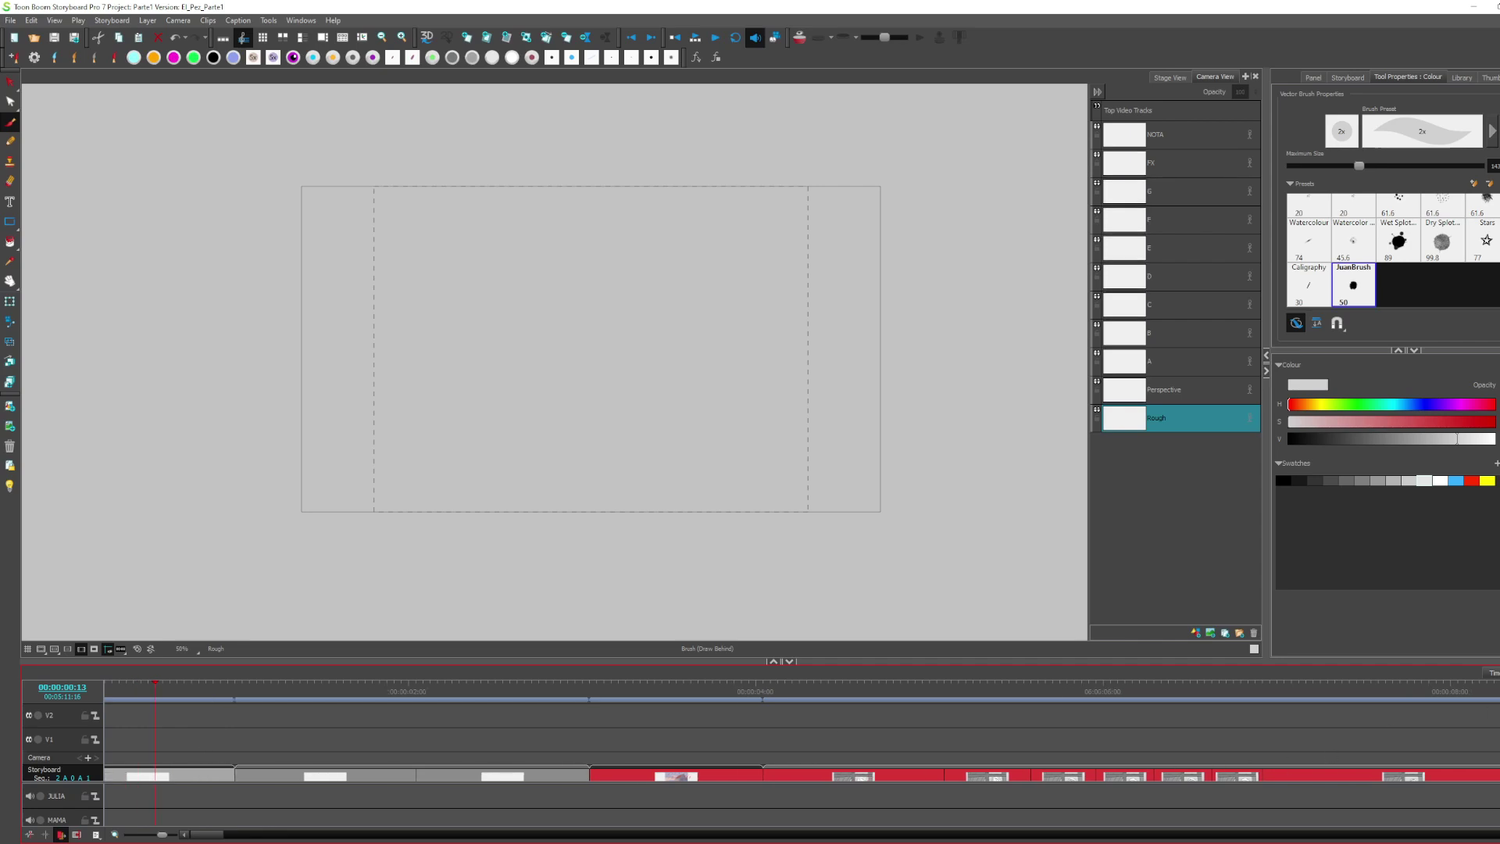
scroll(1493, 714, down, 2)
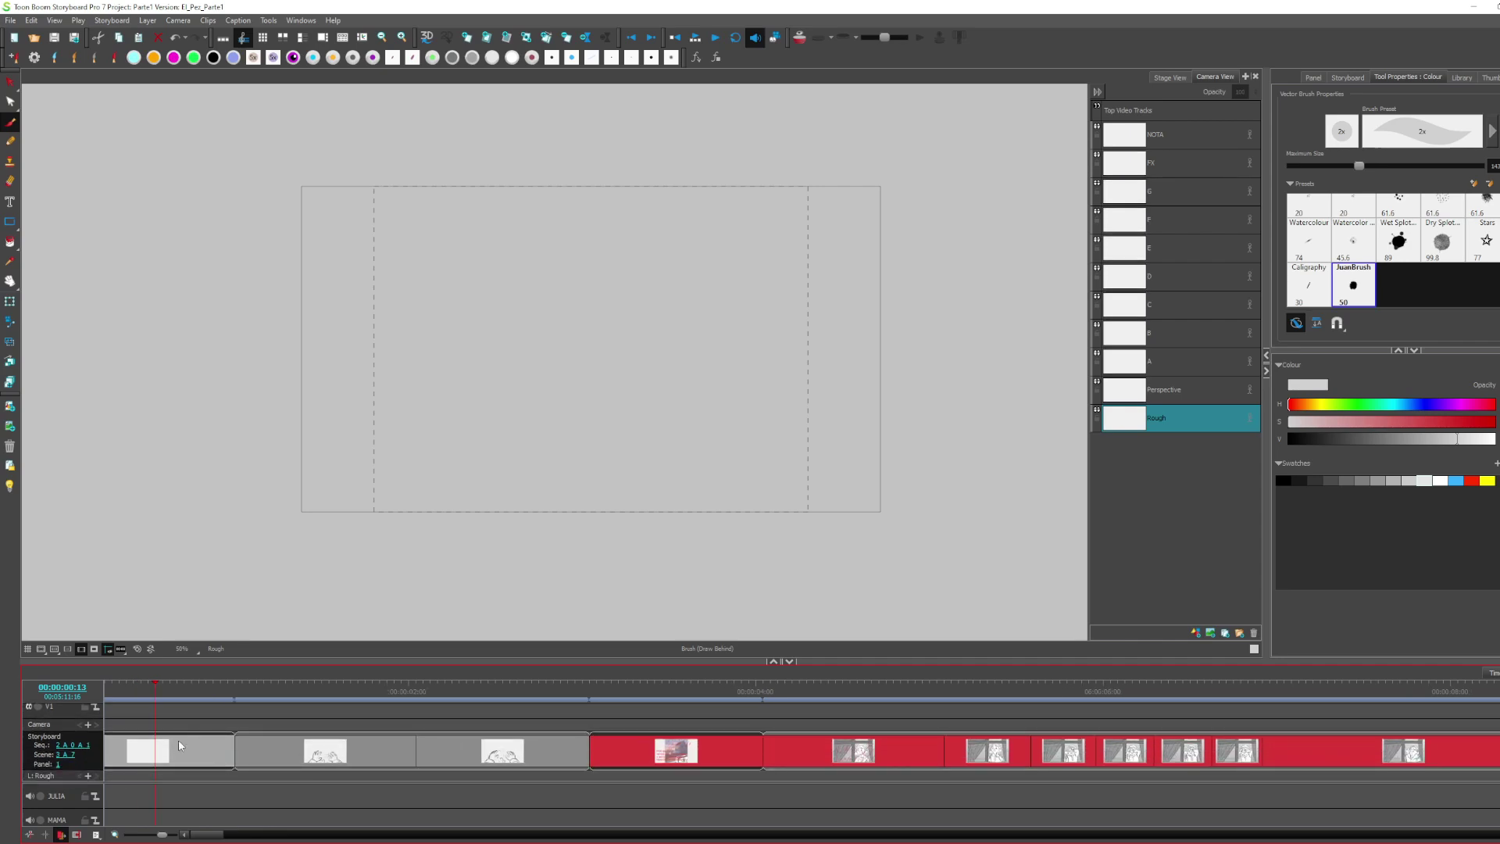
click(179, 715)
drag(159, 748, 603, 747)
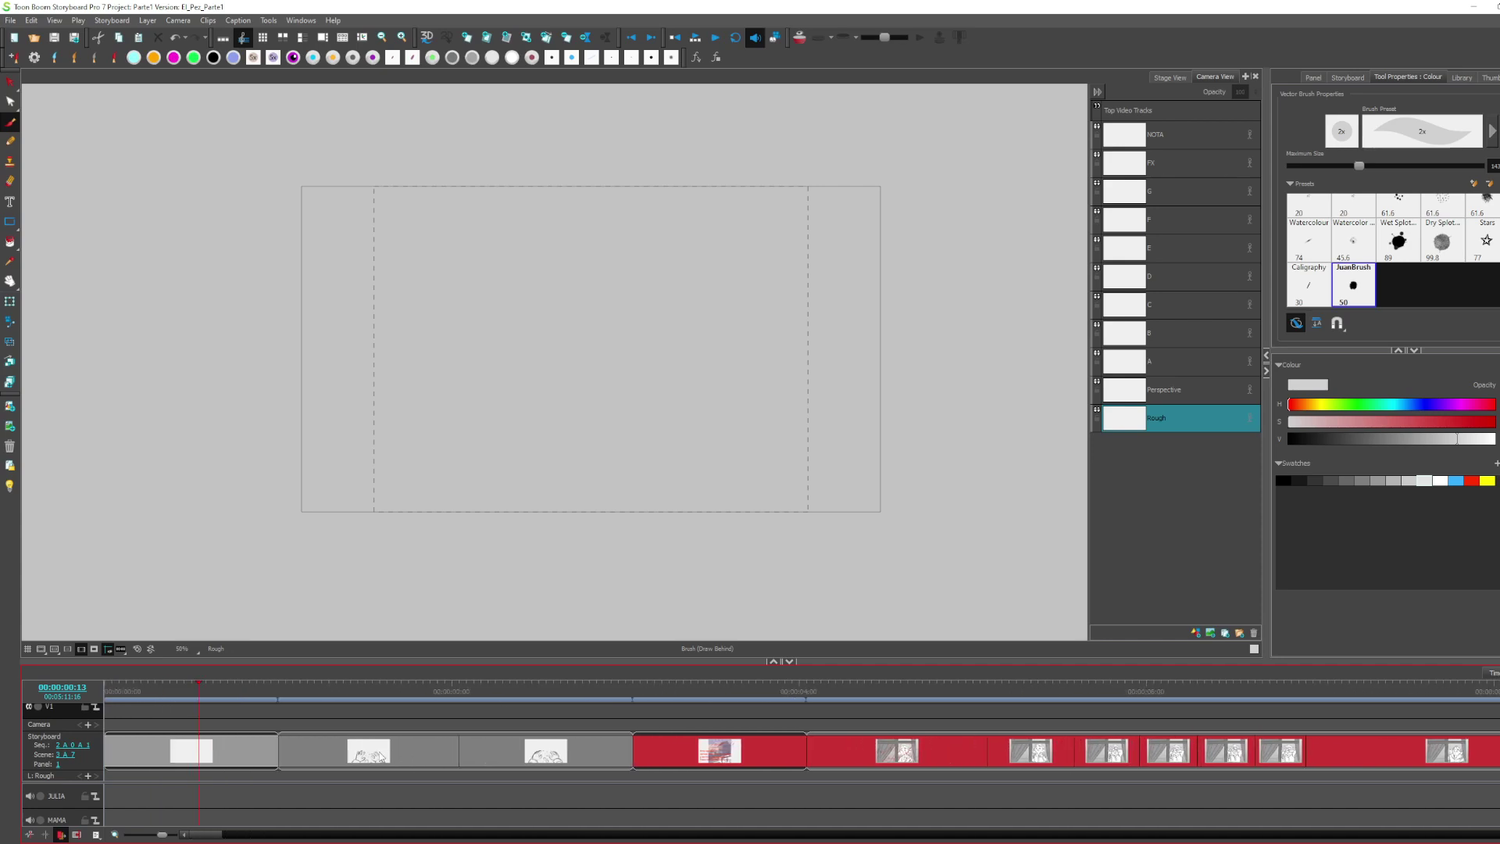
key(2)
key(2)
key(2)
key(1)
key(1)
key(1)
key(1)
key(1)
scroll(303, 750, up, 2)
scroll(242, 750, up, 2)
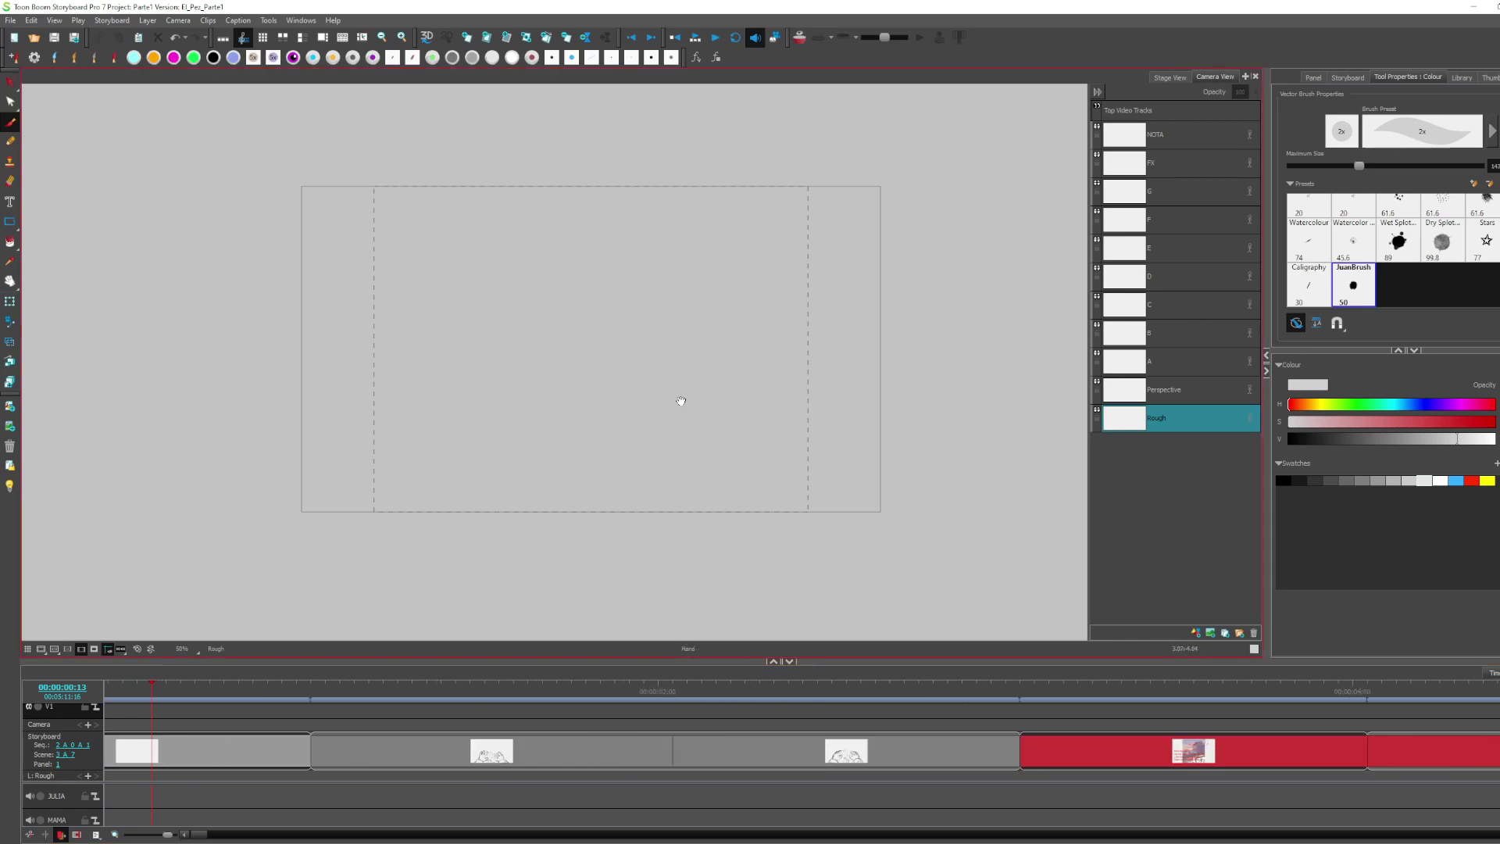
drag(472, 436, 506, 482)
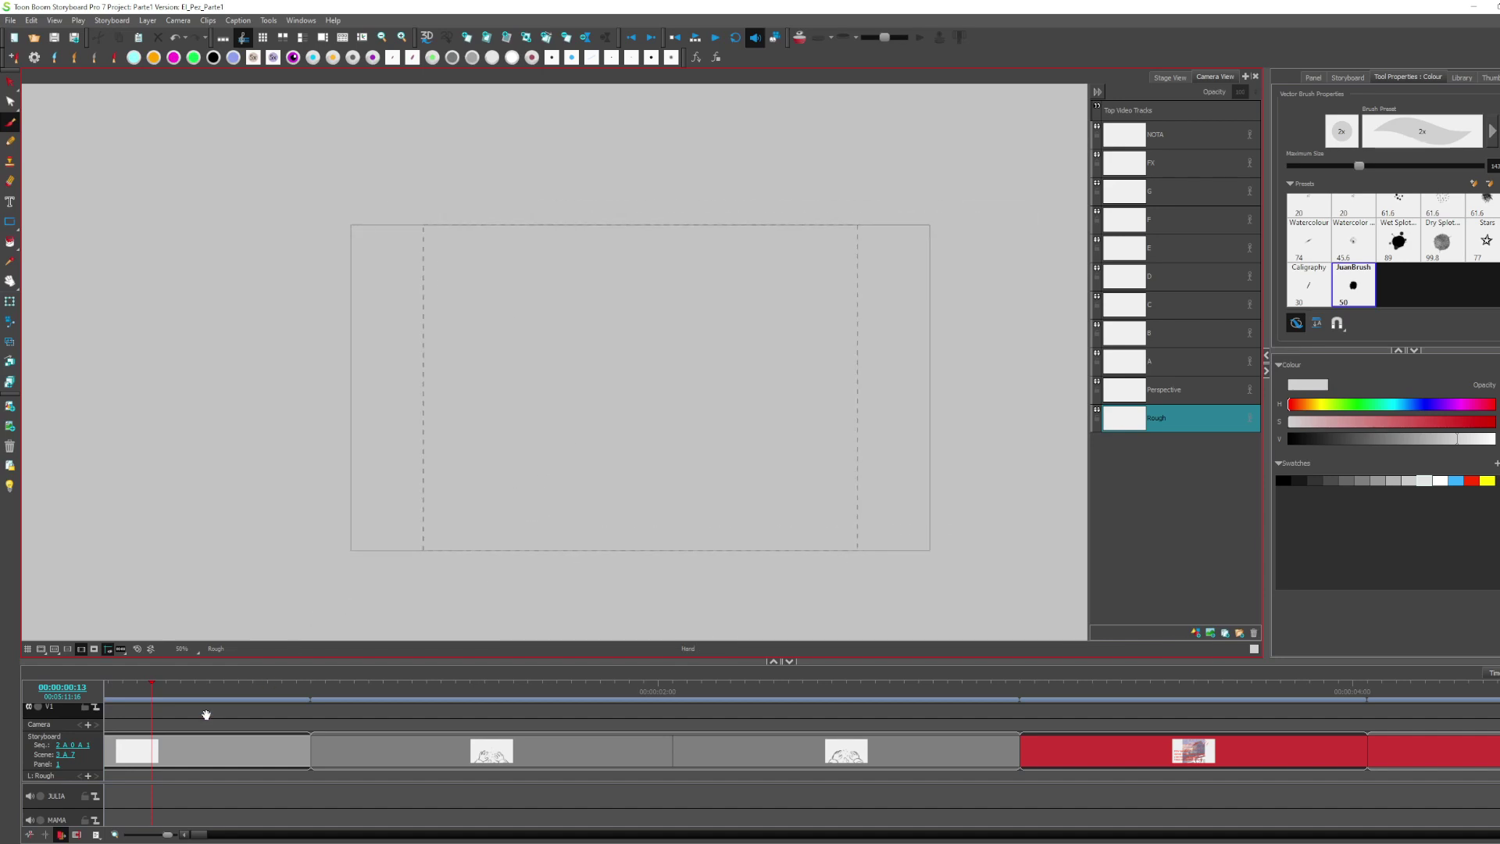
click(190, 761)
drag(190, 760, 378, 755)
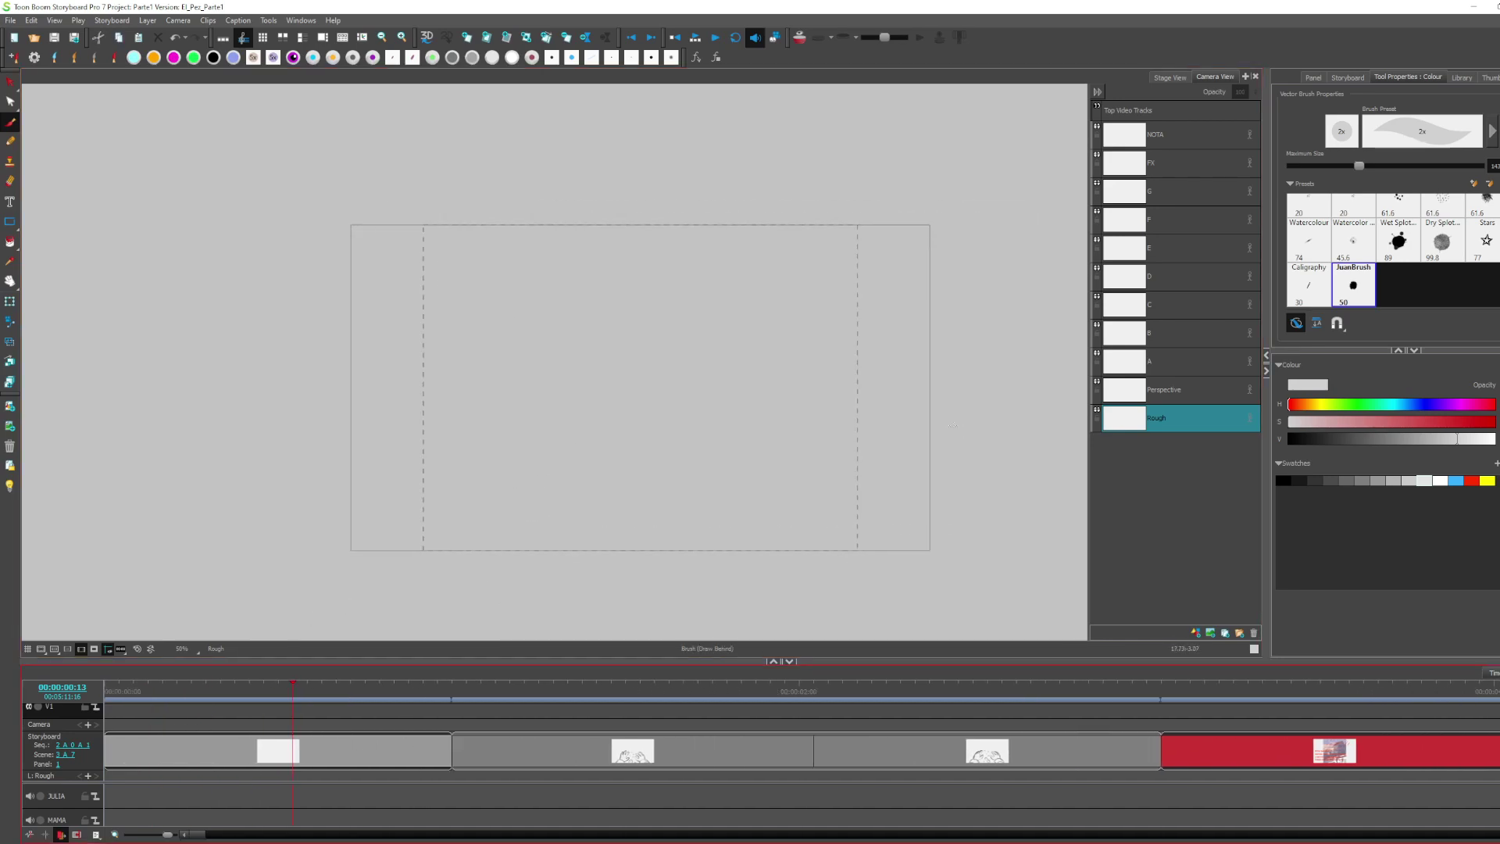
Examine the new scene's layer stack from NOTA to Rough and the available layer commands
click(1173, 136)
click(1181, 421)
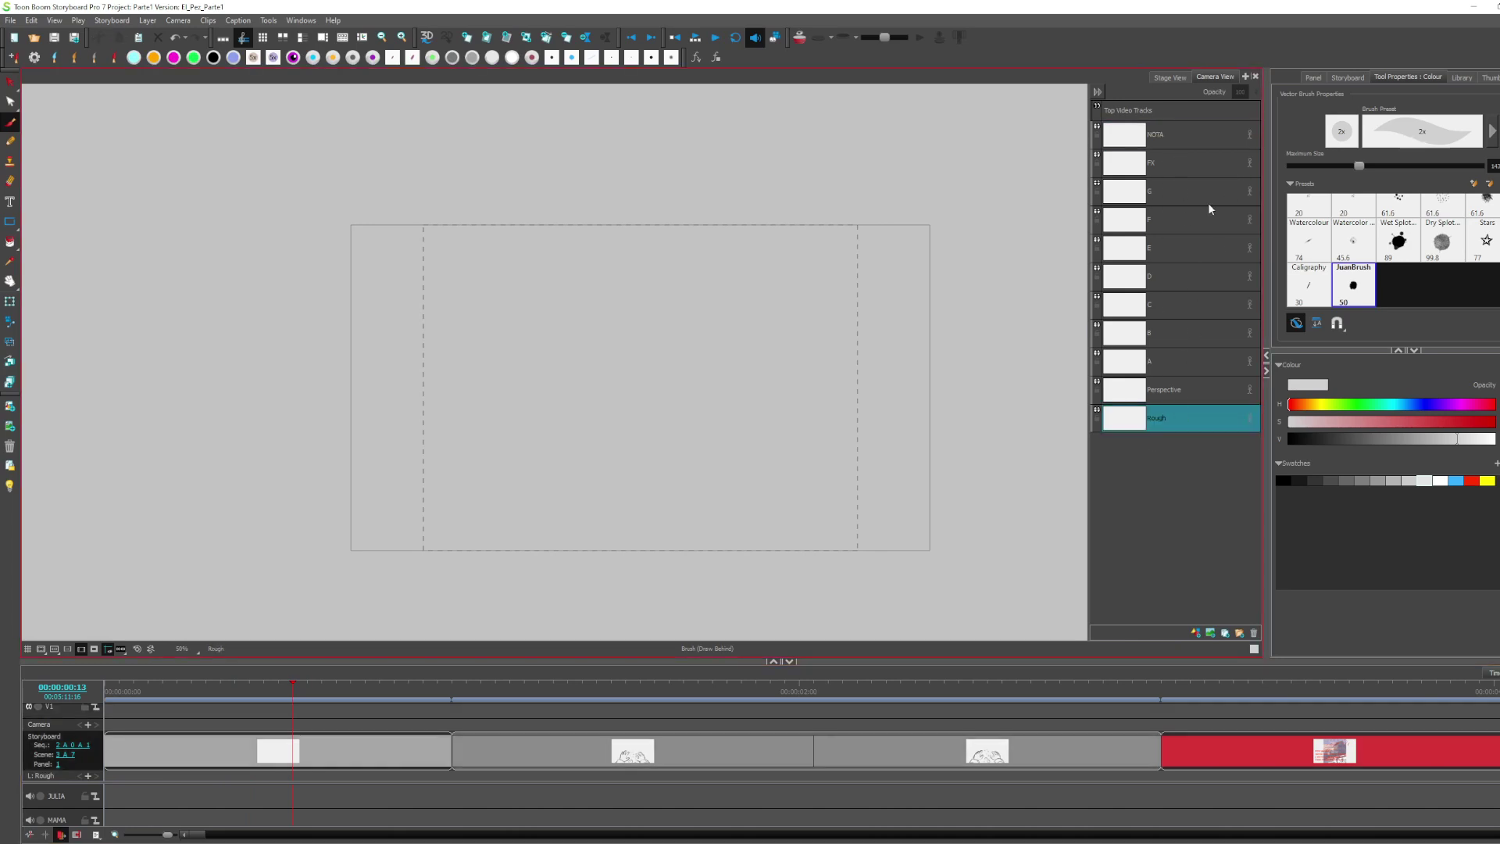
click(1198, 147)
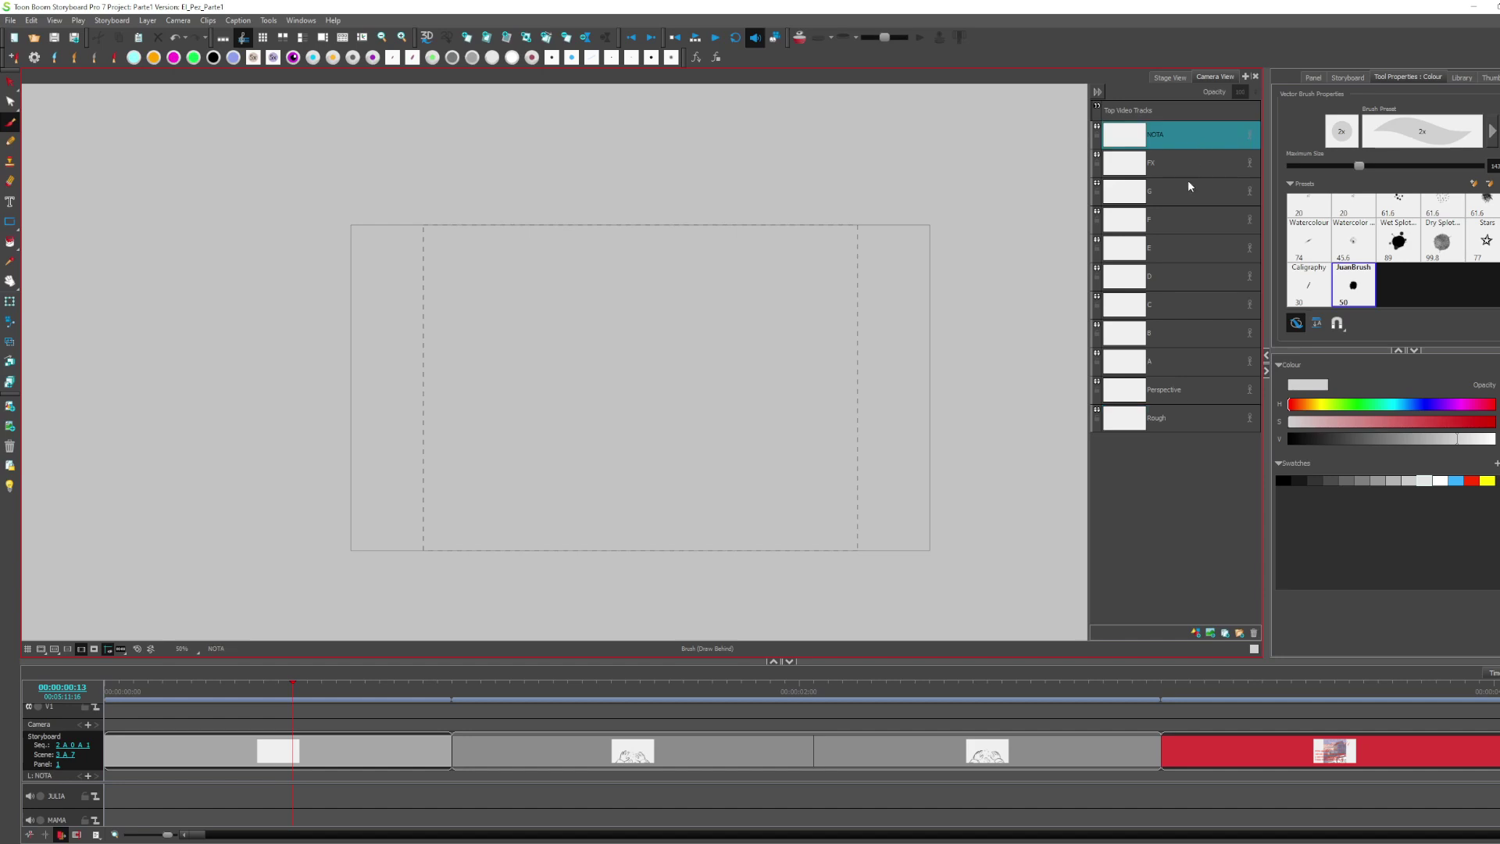
click(1168, 421)
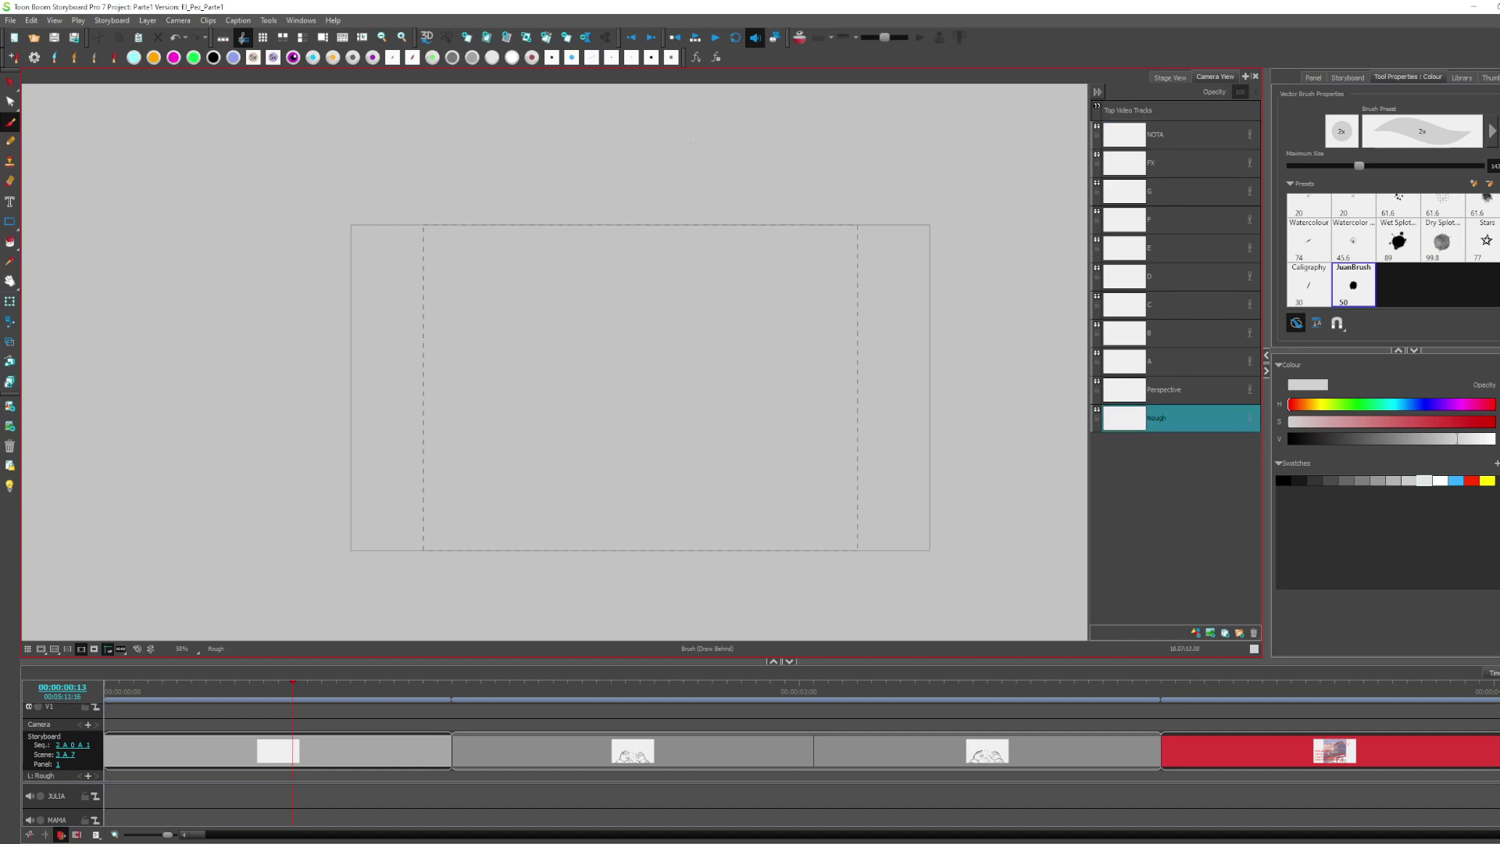
click(147, 20)
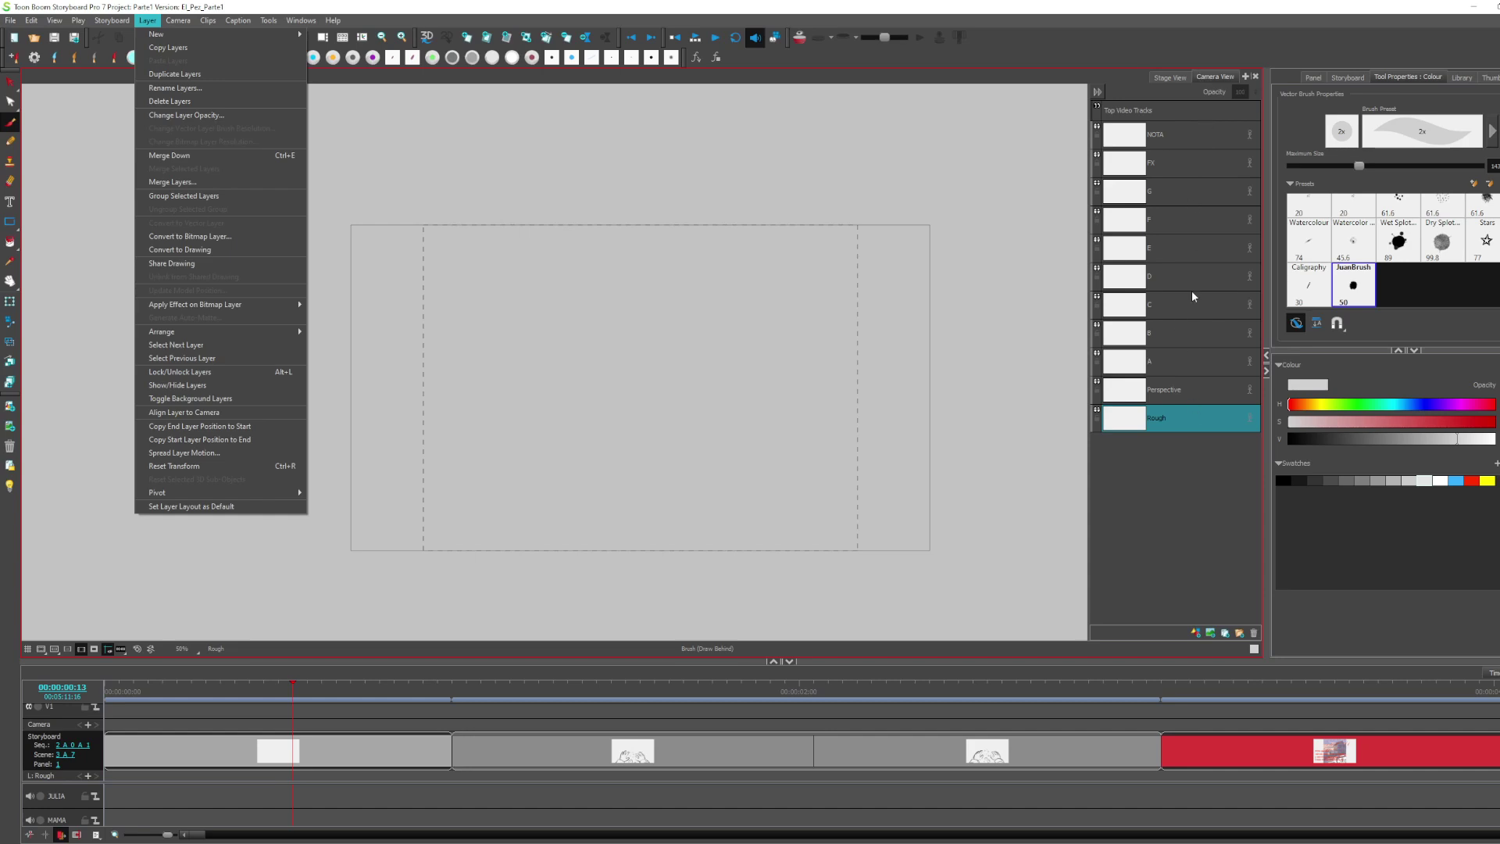
click(1193, 504)
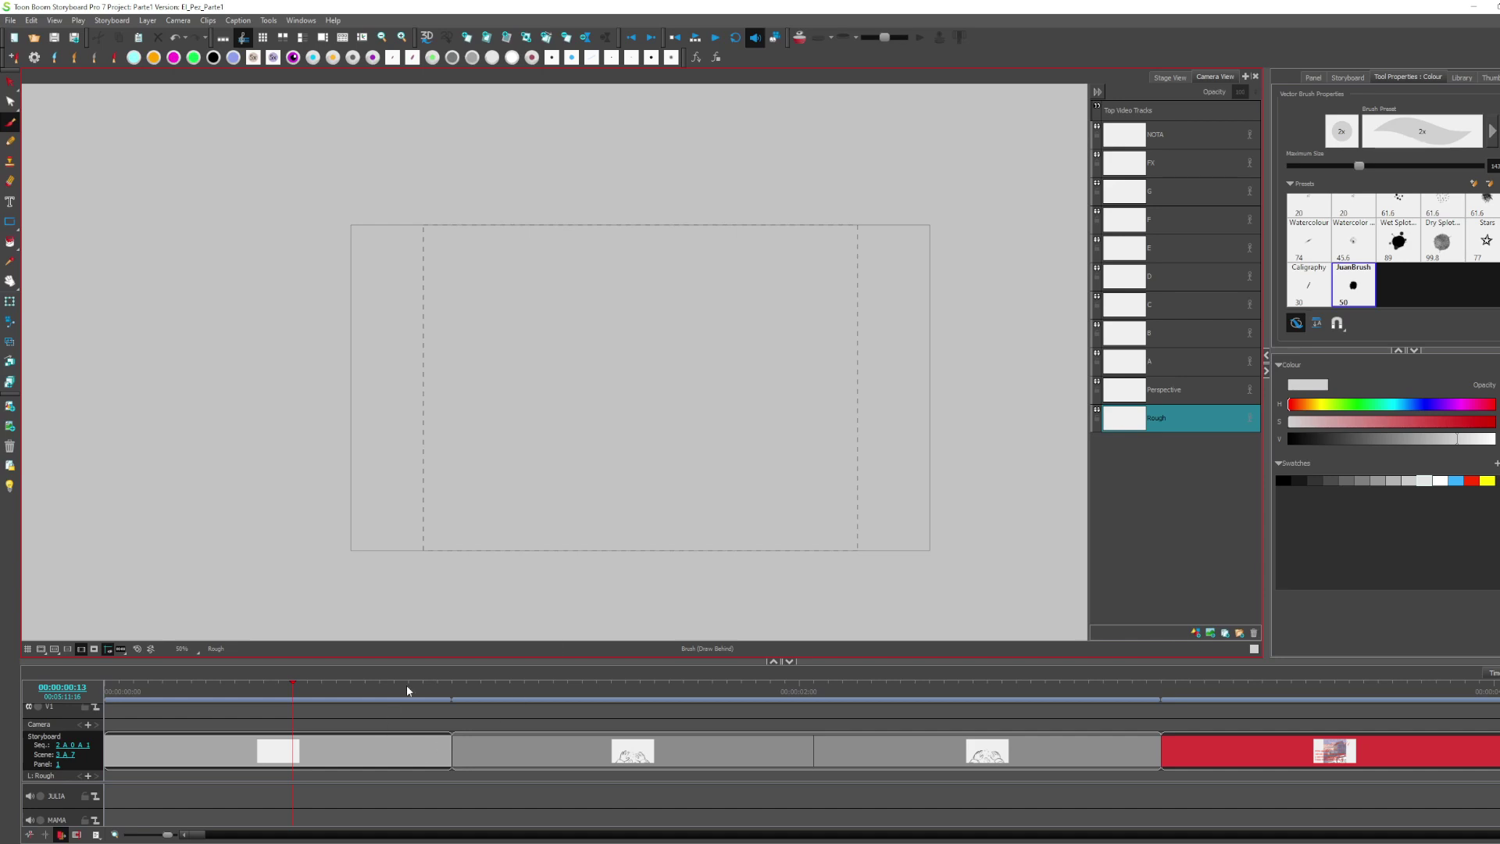
Split the empty opening scene into three panels at 00:00:00:07 and 00:00:00:14
drag(293, 690, 205, 690)
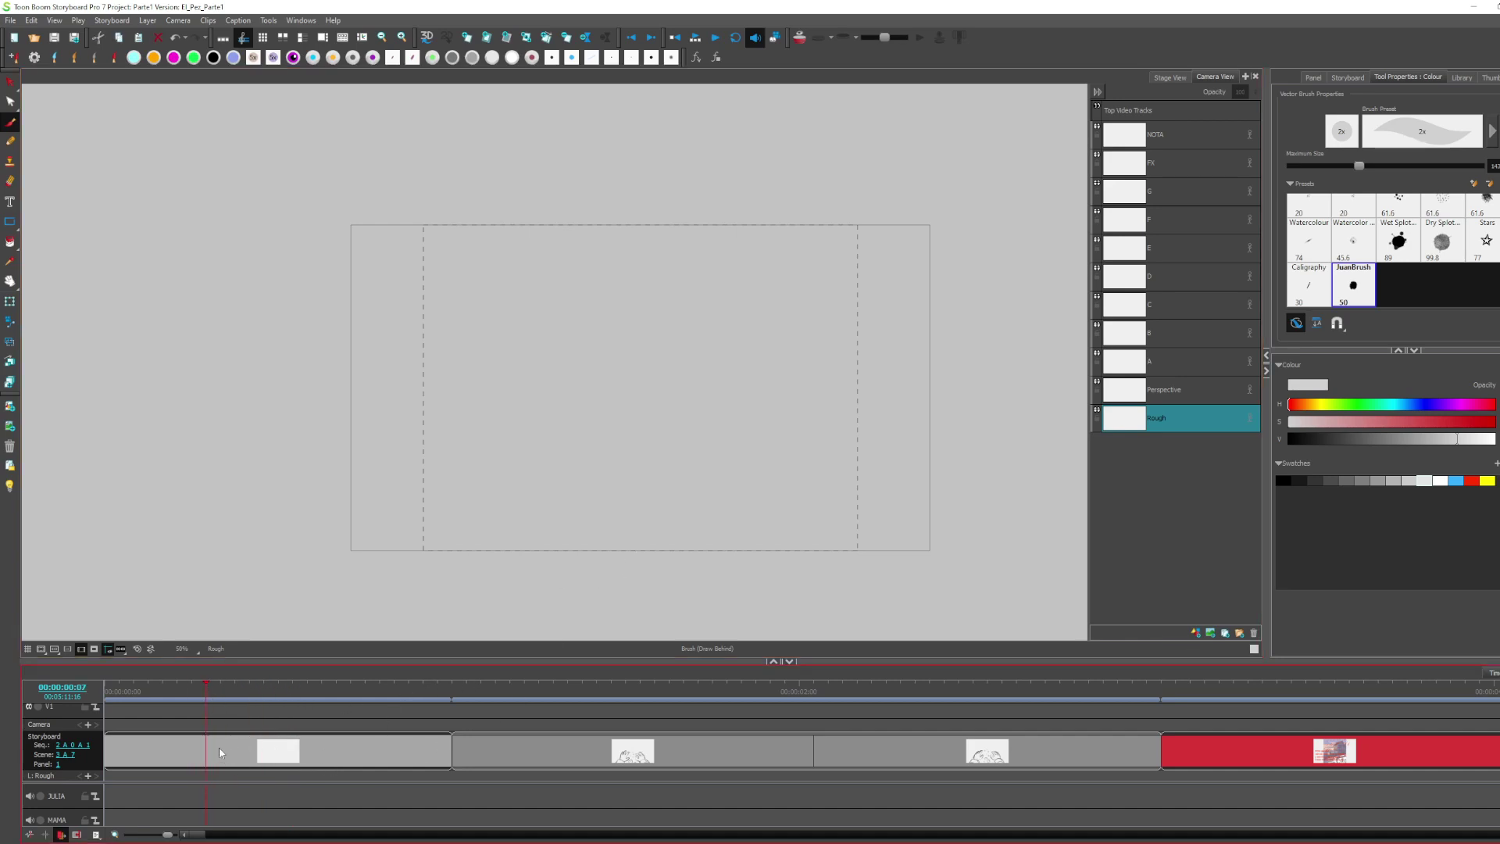
key(ctrl+/)
drag(323, 690, 308, 696)
key(ctrl+/)
Go through the opening scene's three empty panels one panel at a time
click(190, 744)
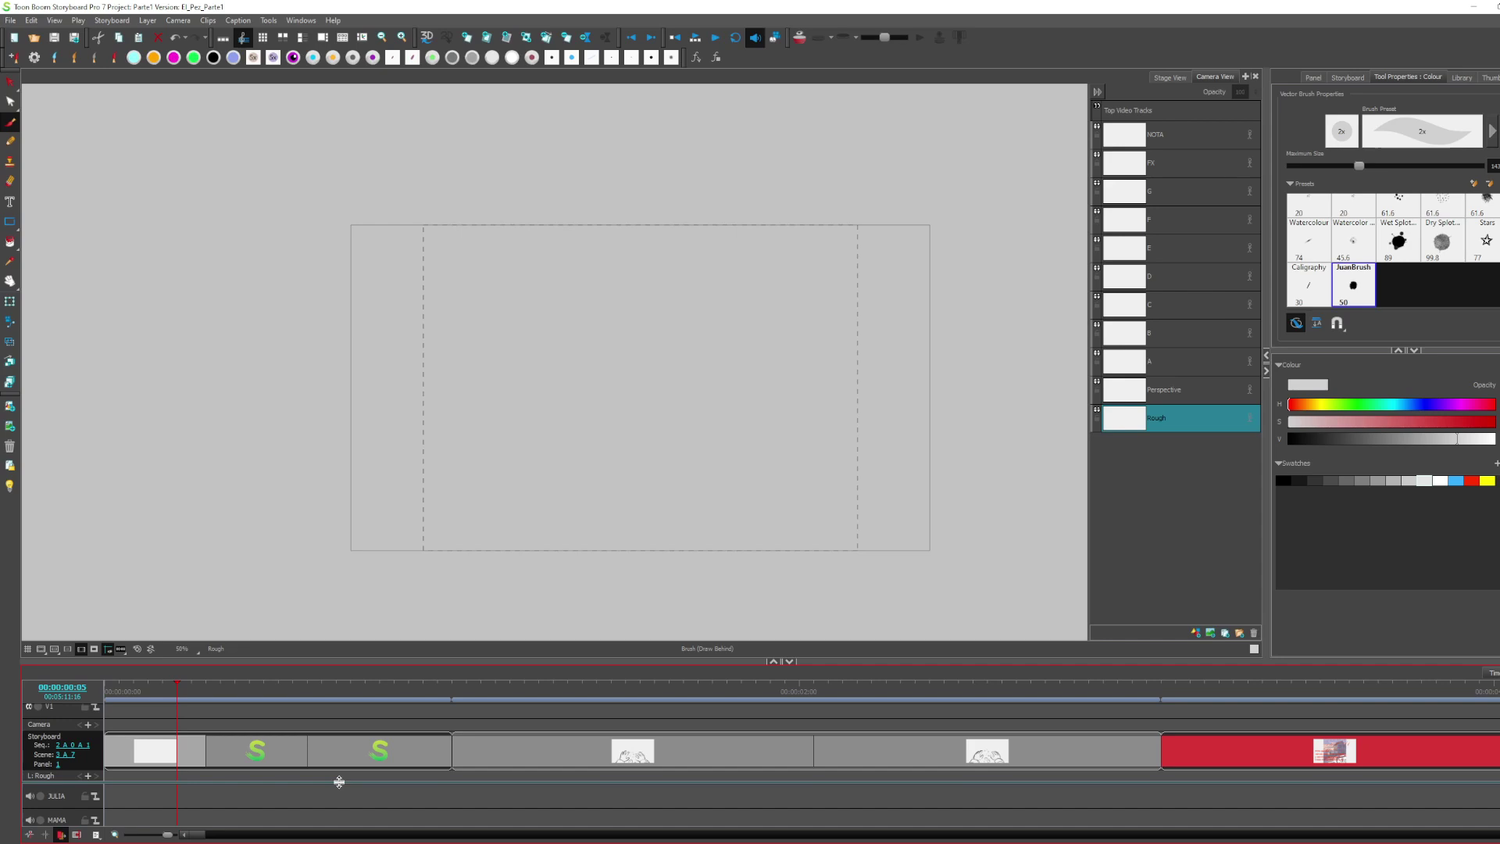
key(g)
key(g)
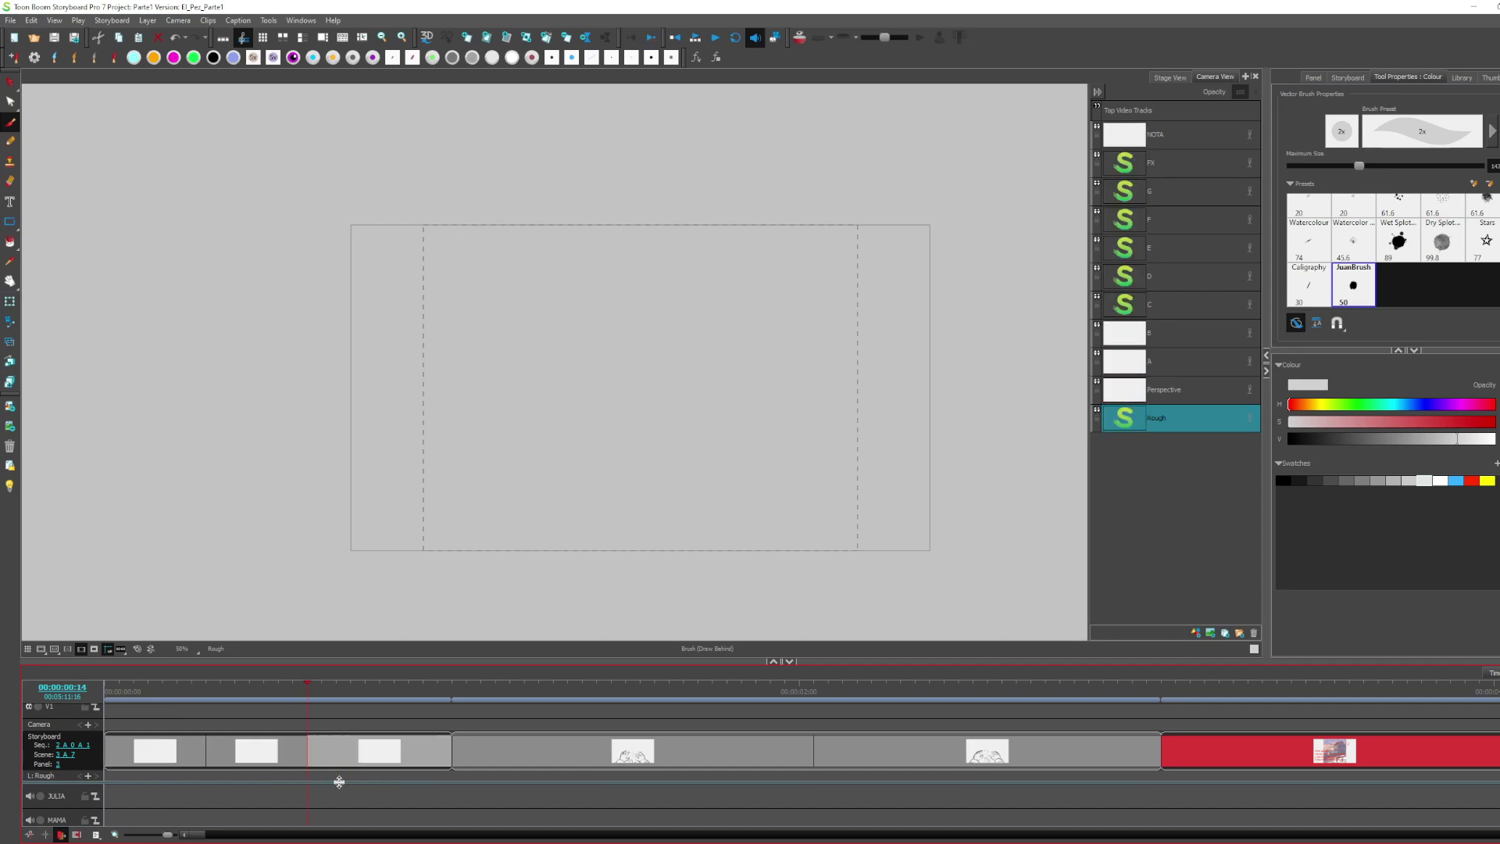
key(f)
key(f)
key(g)
Step back and forth frame by frame through the opening scene's panels to compare this with panel-by-panel navigation
key(comma)
key(comma)
key(comma)
key(comma)
key(comma)
key(comma)
key(comma)
key(comma)
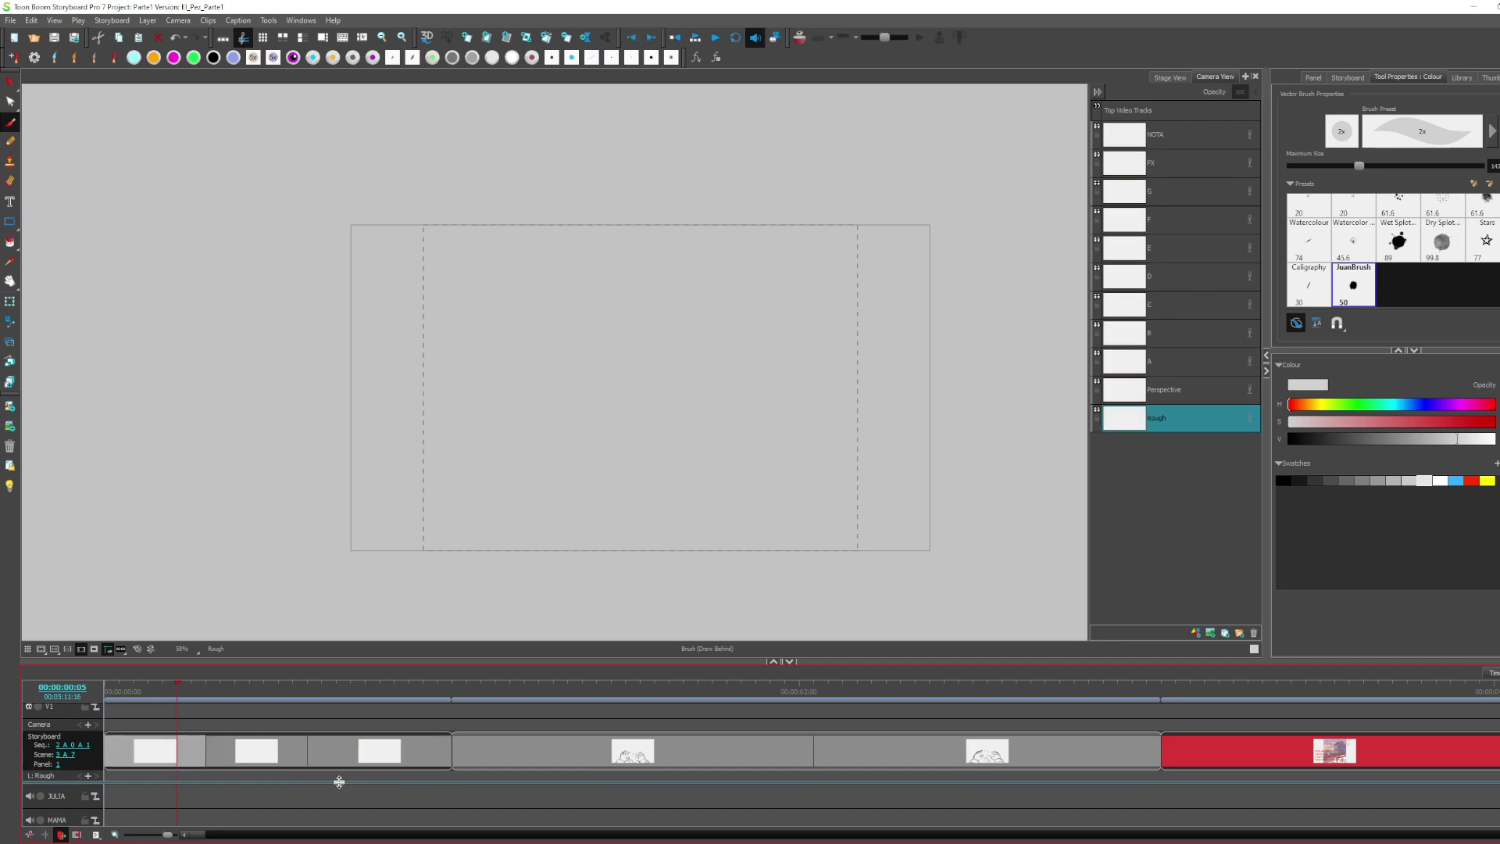
key(period)
key(period)
key(period)
key(period)
key(period)
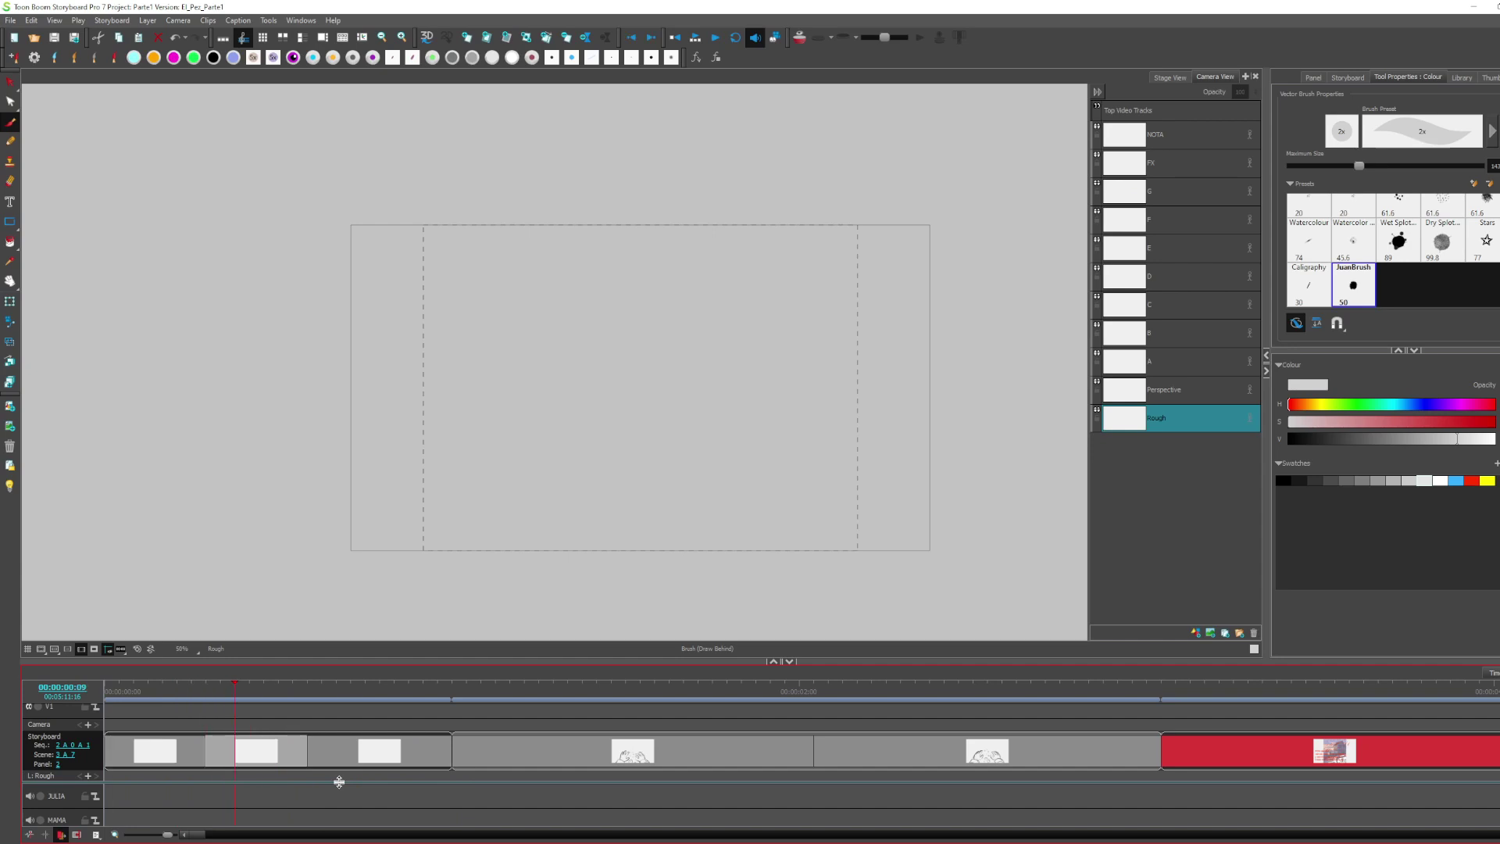
key(period)
key(period)
key(comma)
key(comma)
key(comma)
key(comma)
key(comma)
key(comma)
key(comma)
key(comma)
key(comma)
key(period)
key(period)
key(period)
key(period)
key(period)
key(period)
key(comma)
key(comma)
key(comma)
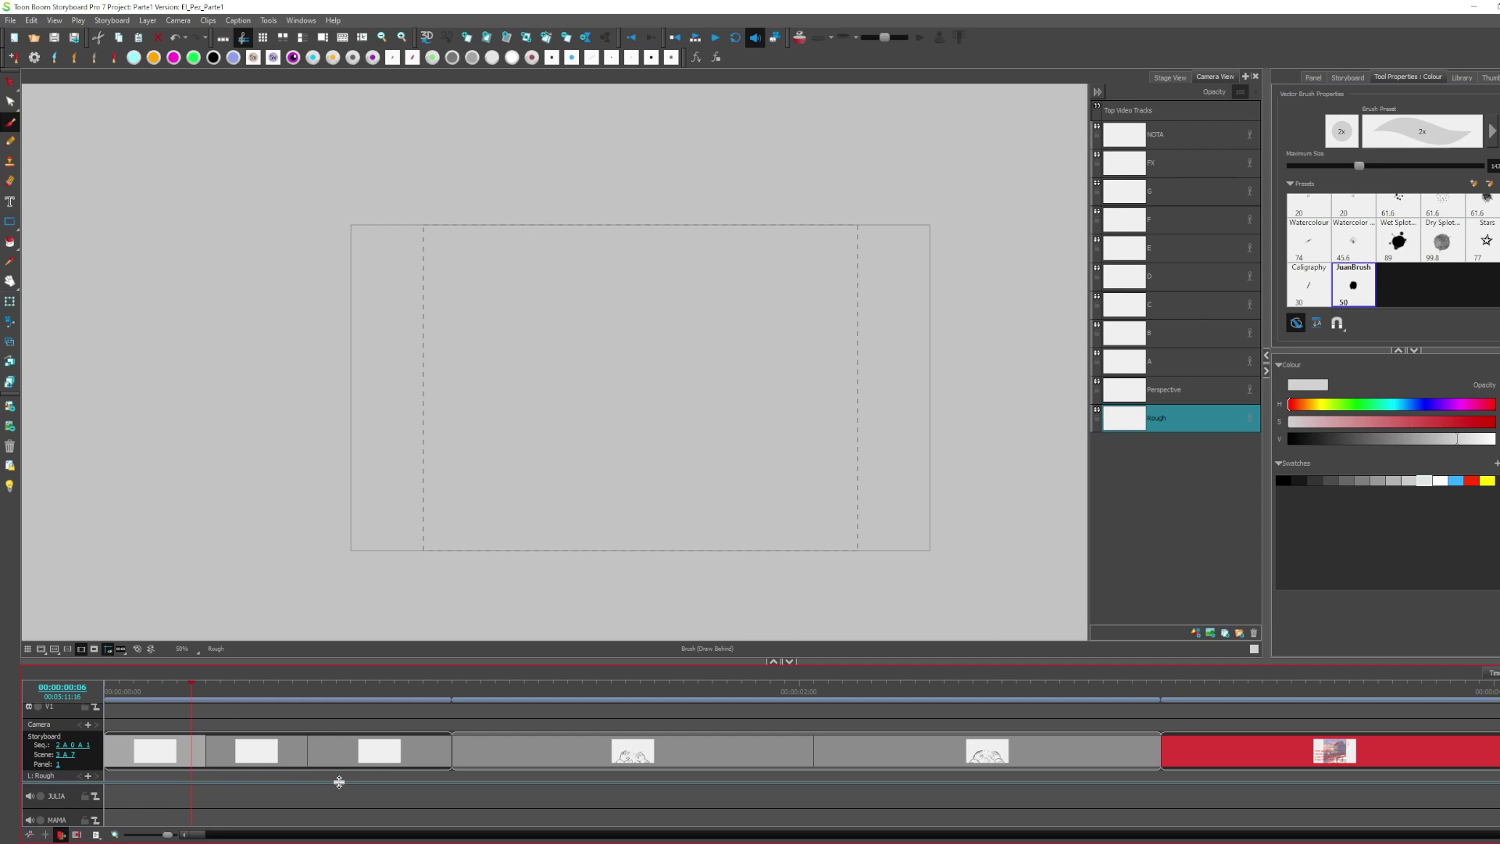
key(period)
key(period)
key(period)
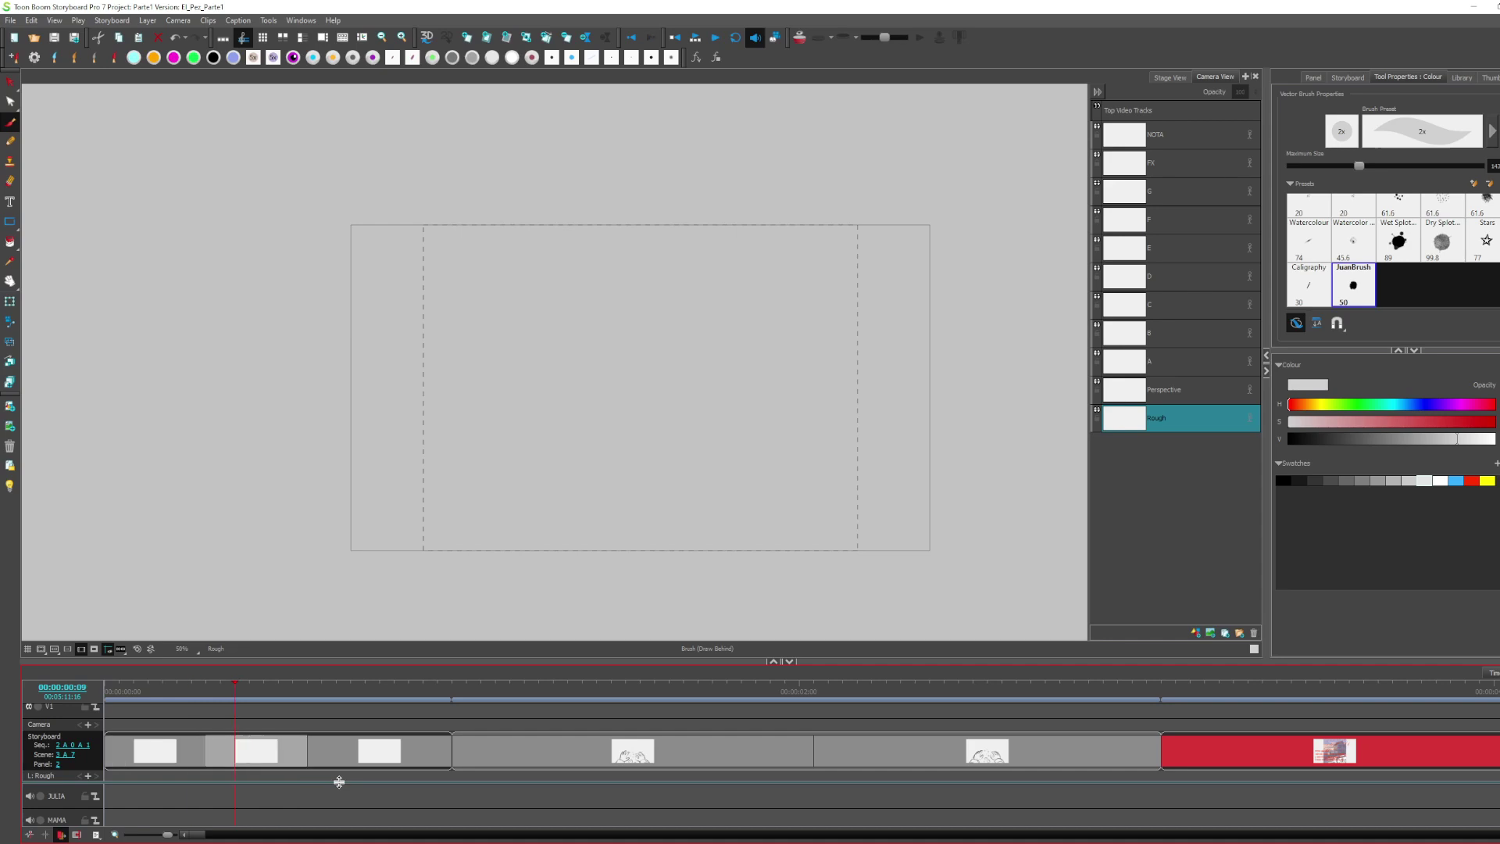
Change the brush colour from light grey to black and draw a slanted test stroke on the first panel's Rough layer
click(183, 782)
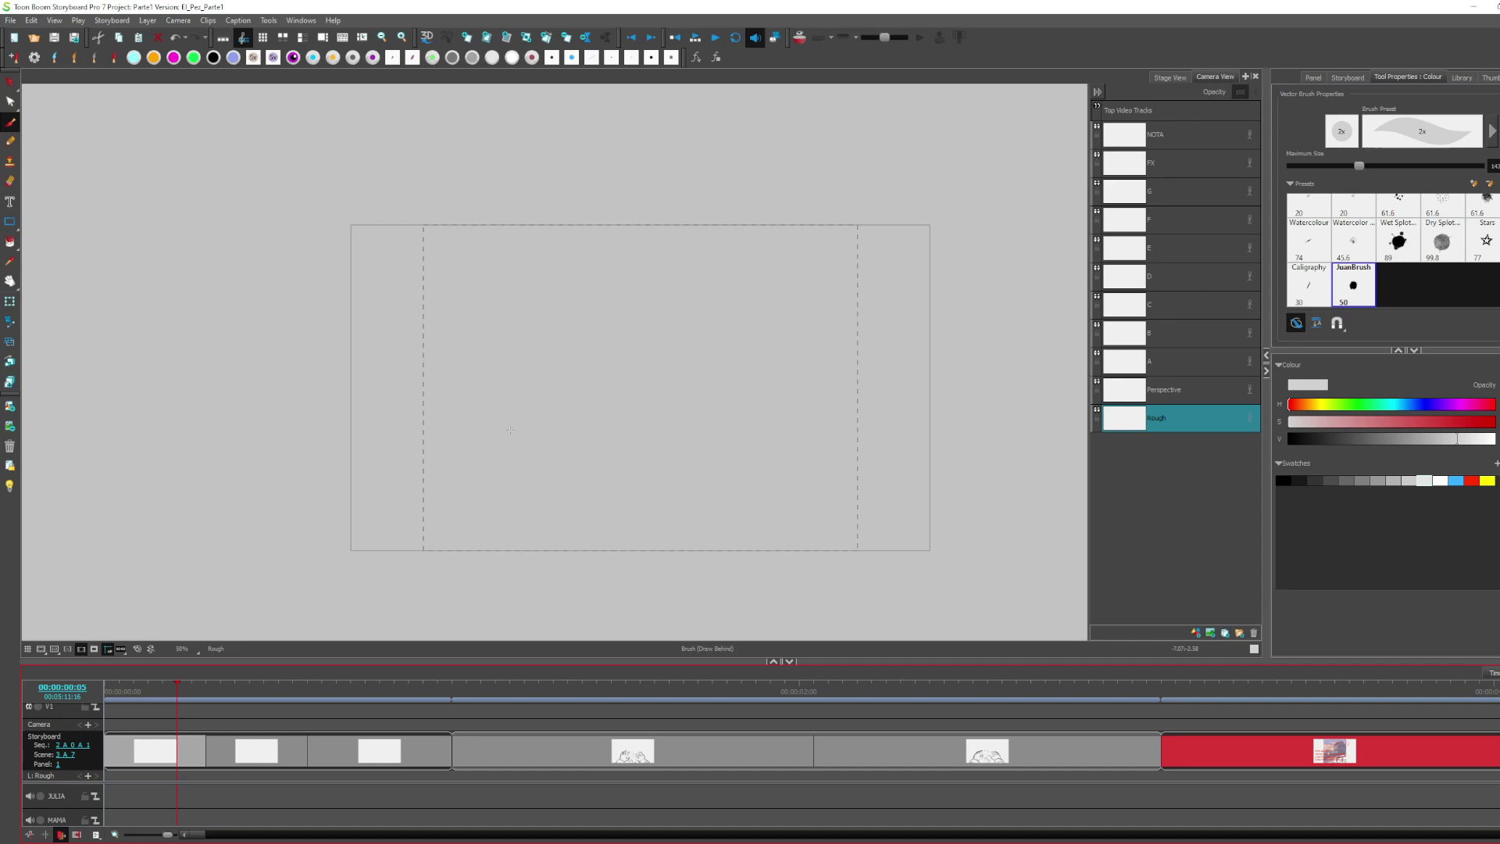
click(1165, 391)
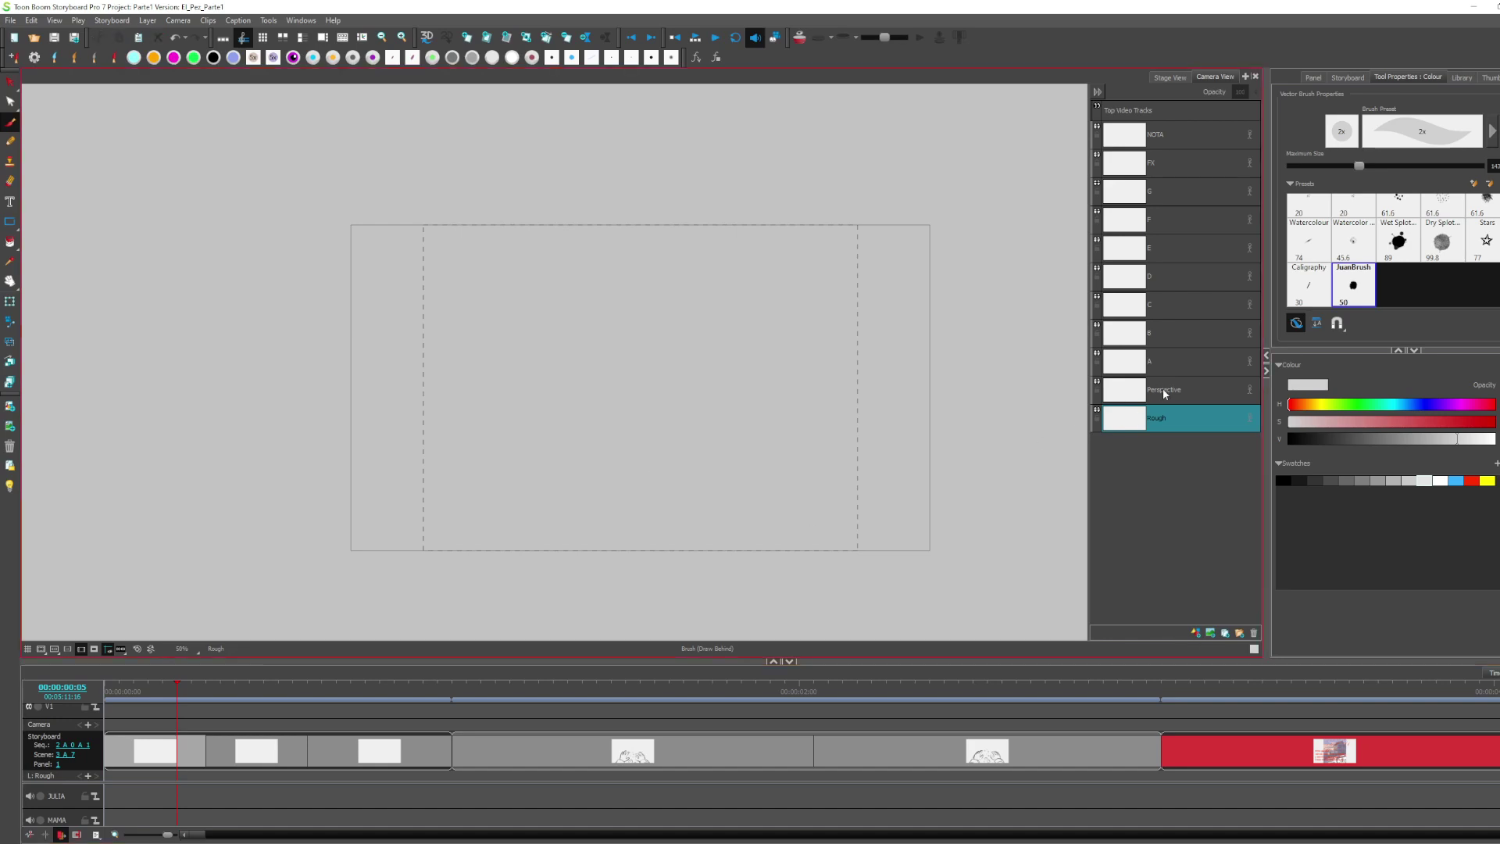
drag(598, 336, 568, 447)
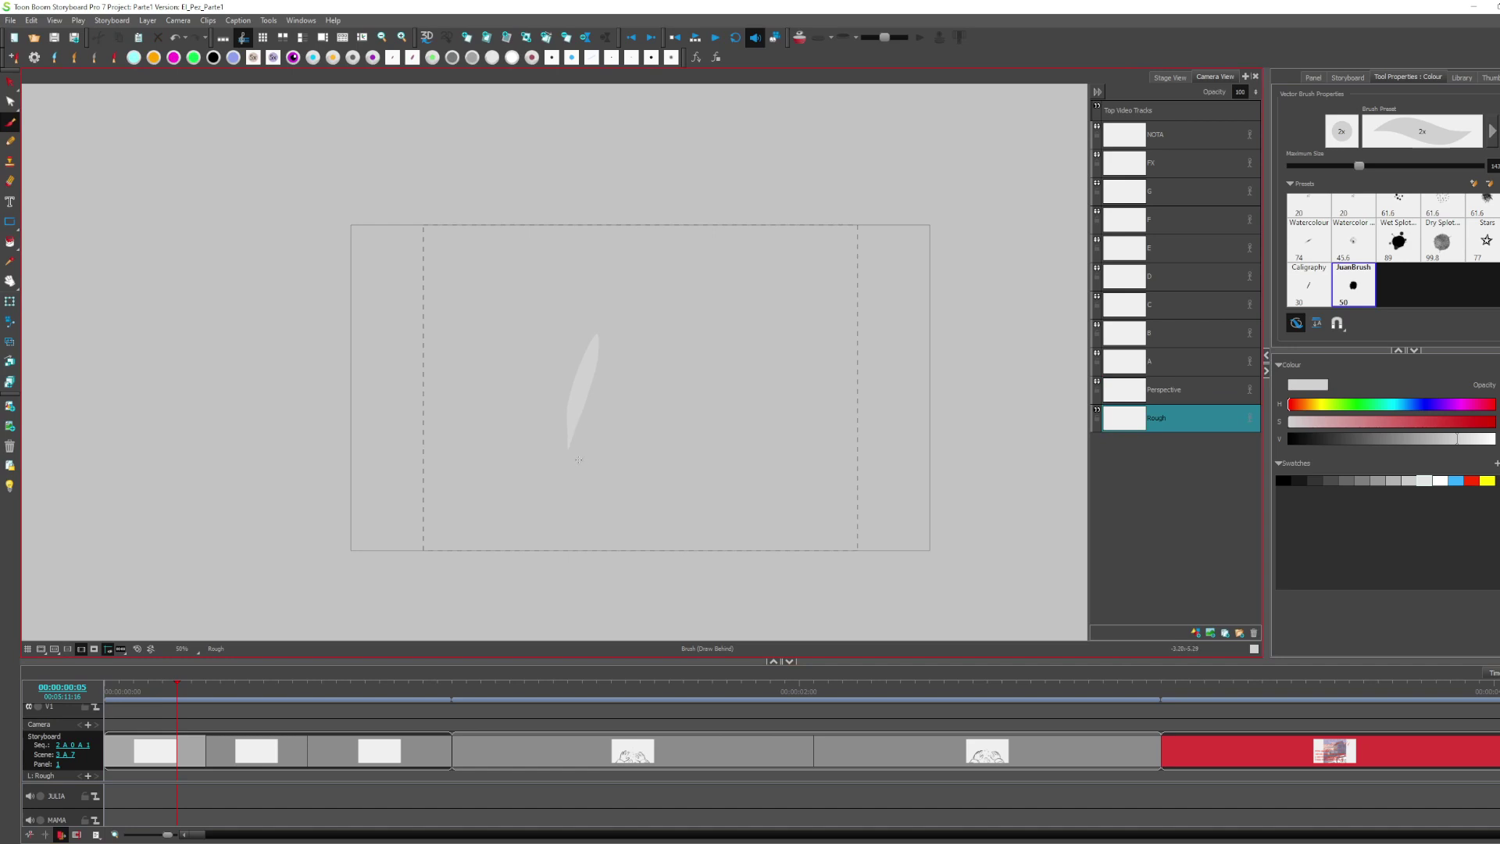
key(ctrl+z)
click(1283, 480)
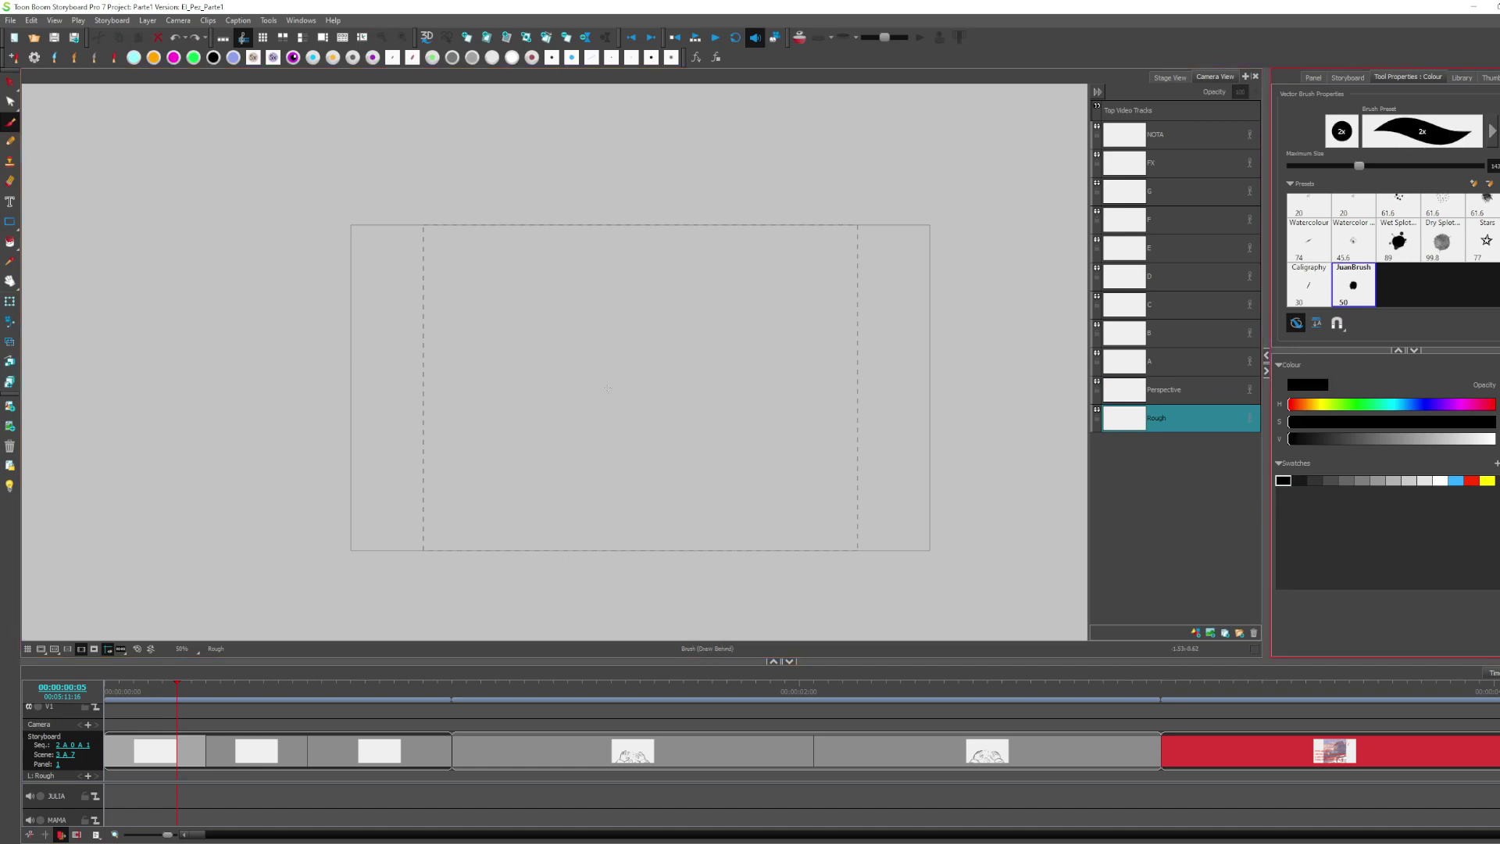
drag(624, 311, 598, 451)
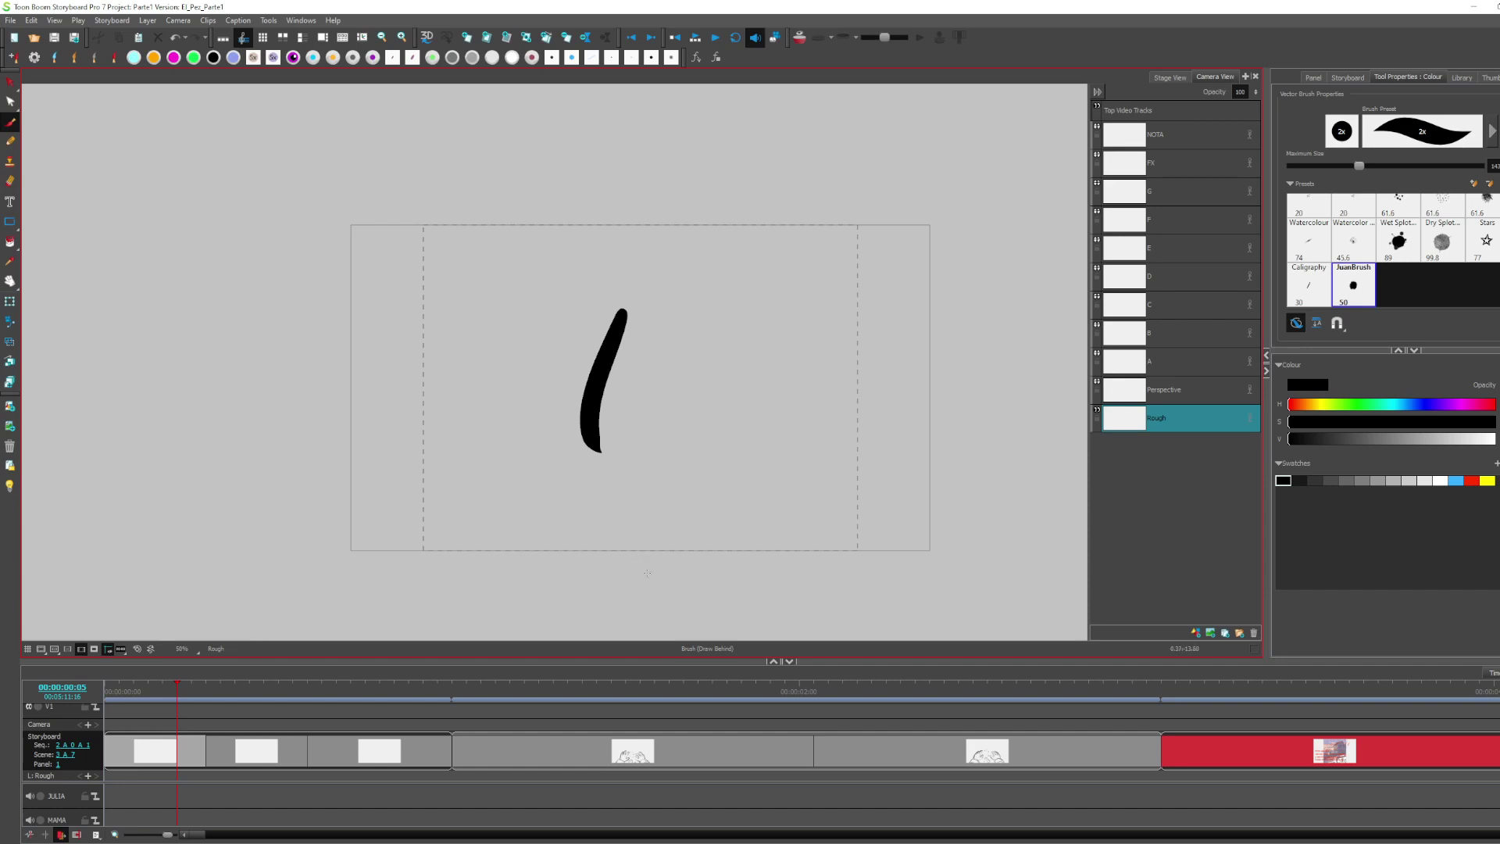
Draw slanted black test strokes on the Rough layer of the third and second panels
key(o)
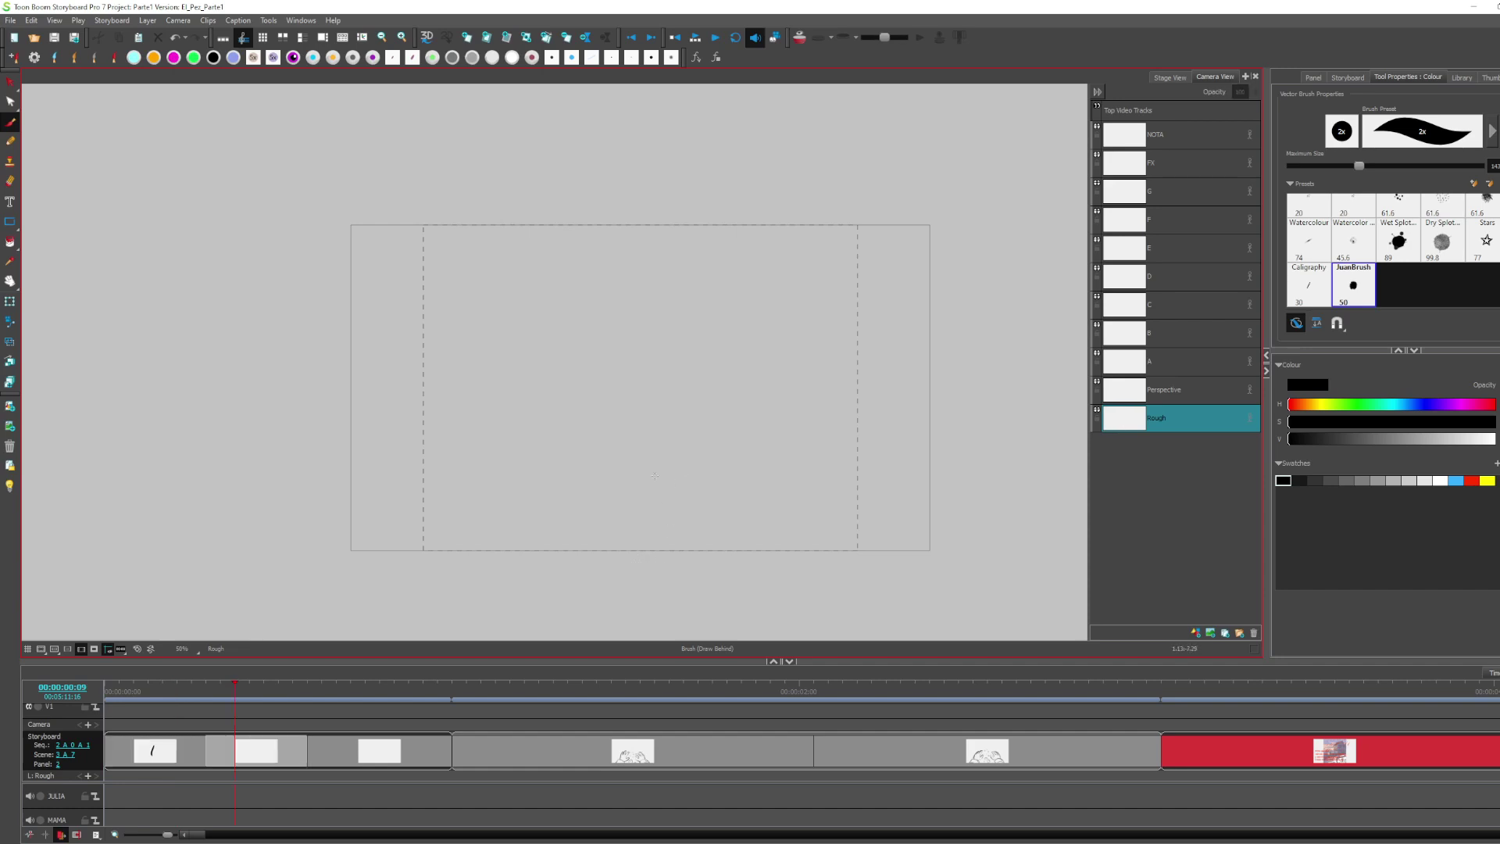
drag(641, 325, 582, 451)
key(ctrl+z)
drag(625, 308, 582, 453)
key(ctrl+z)
key(o)
drag(600, 327, 572, 461)
key(i)
drag(665, 371, 623, 479)
Make the Perspective layer active and flip back and forth between the three panels to compare their test strokes
click(1165, 392)
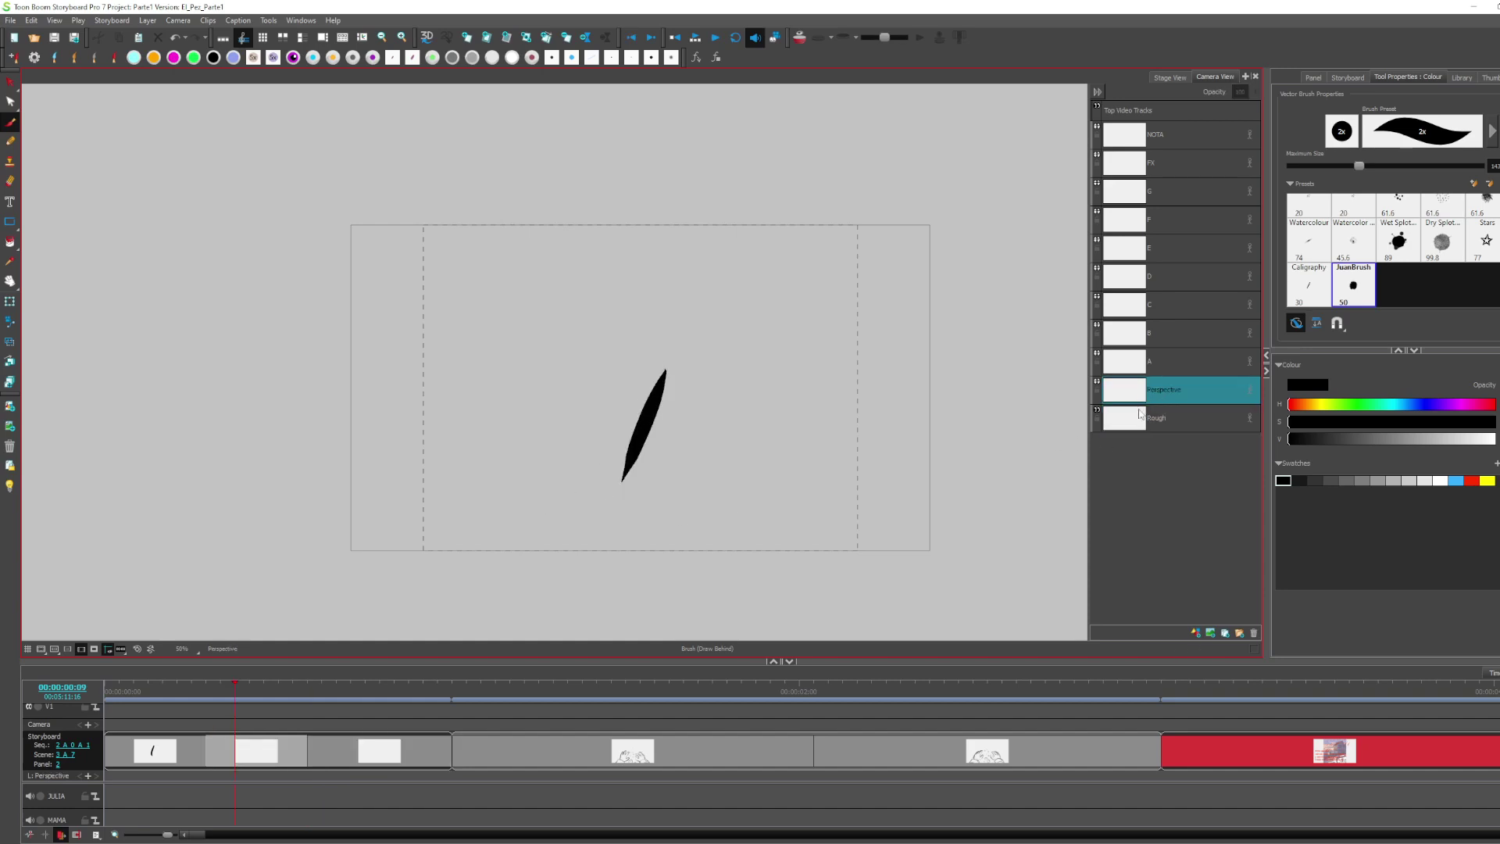
key(f)
key(g)
key(i)
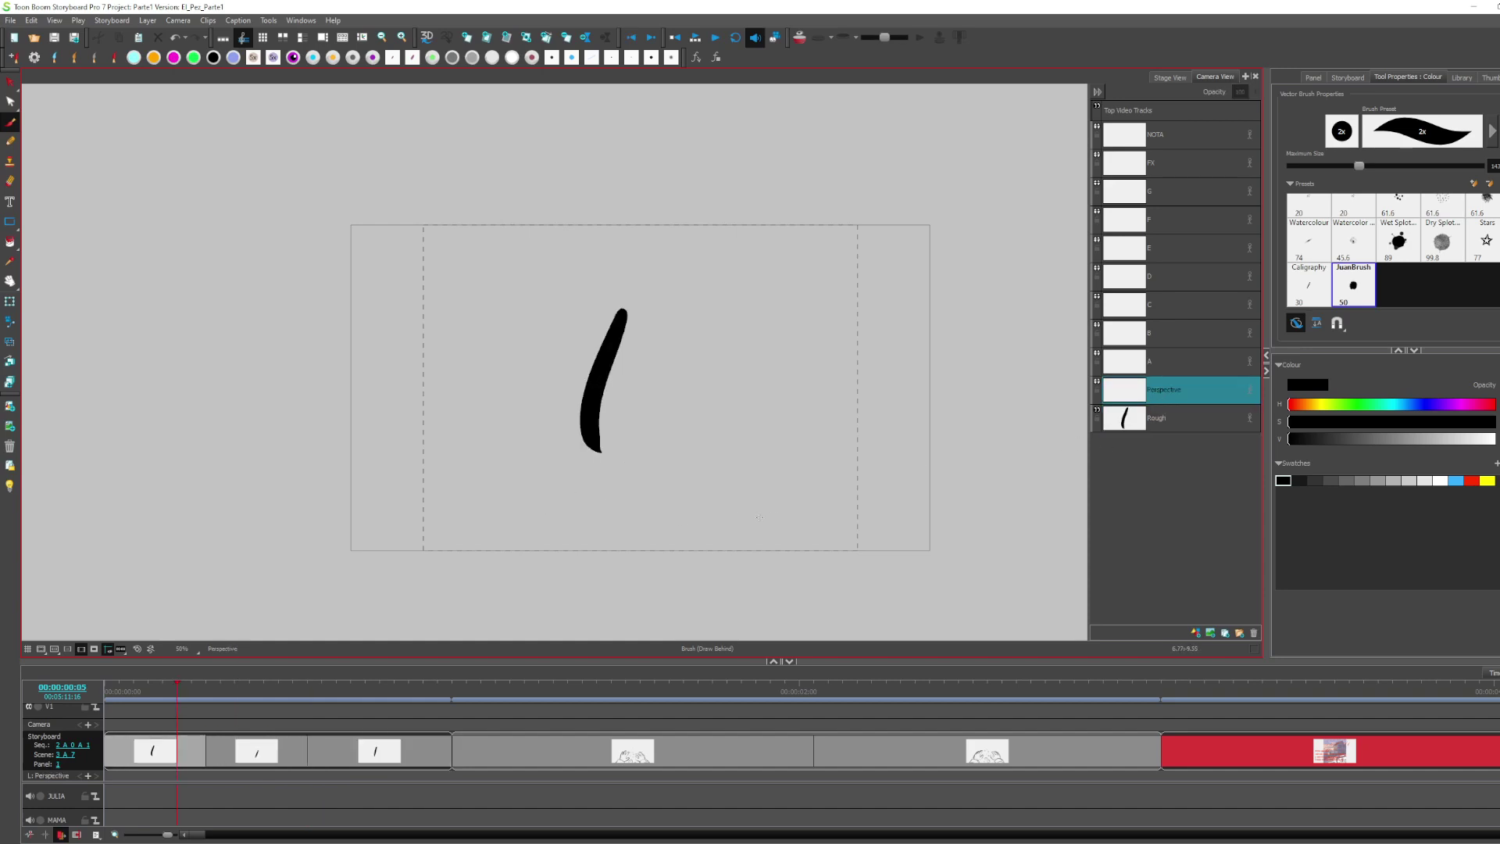
key(o)
key(o)
key(i)
key(i)
key(o)
key(o)
key(i)
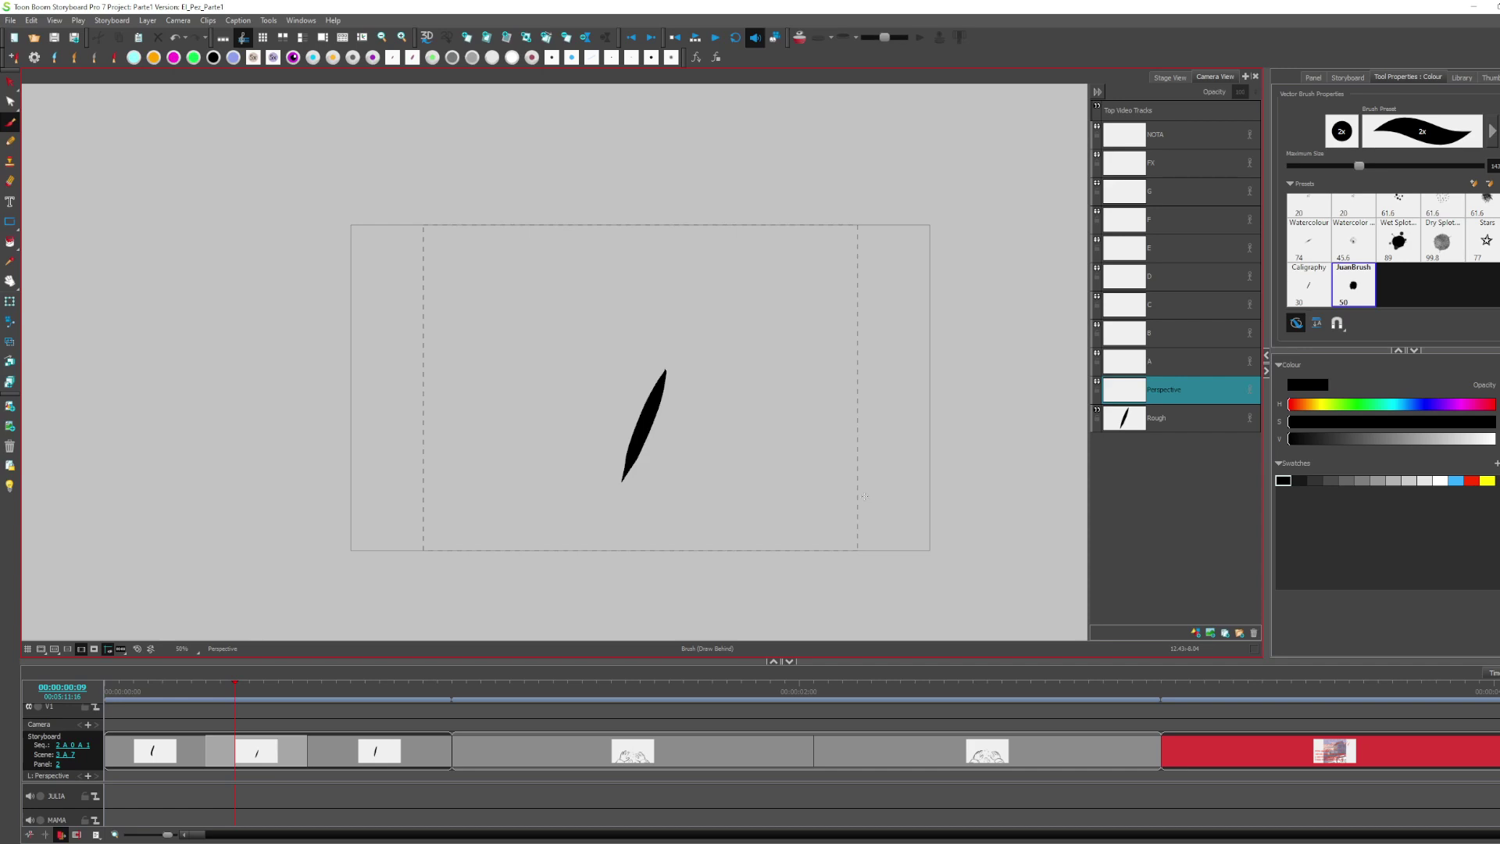
key(shift+h)
key(g)
key(f)
key(f)
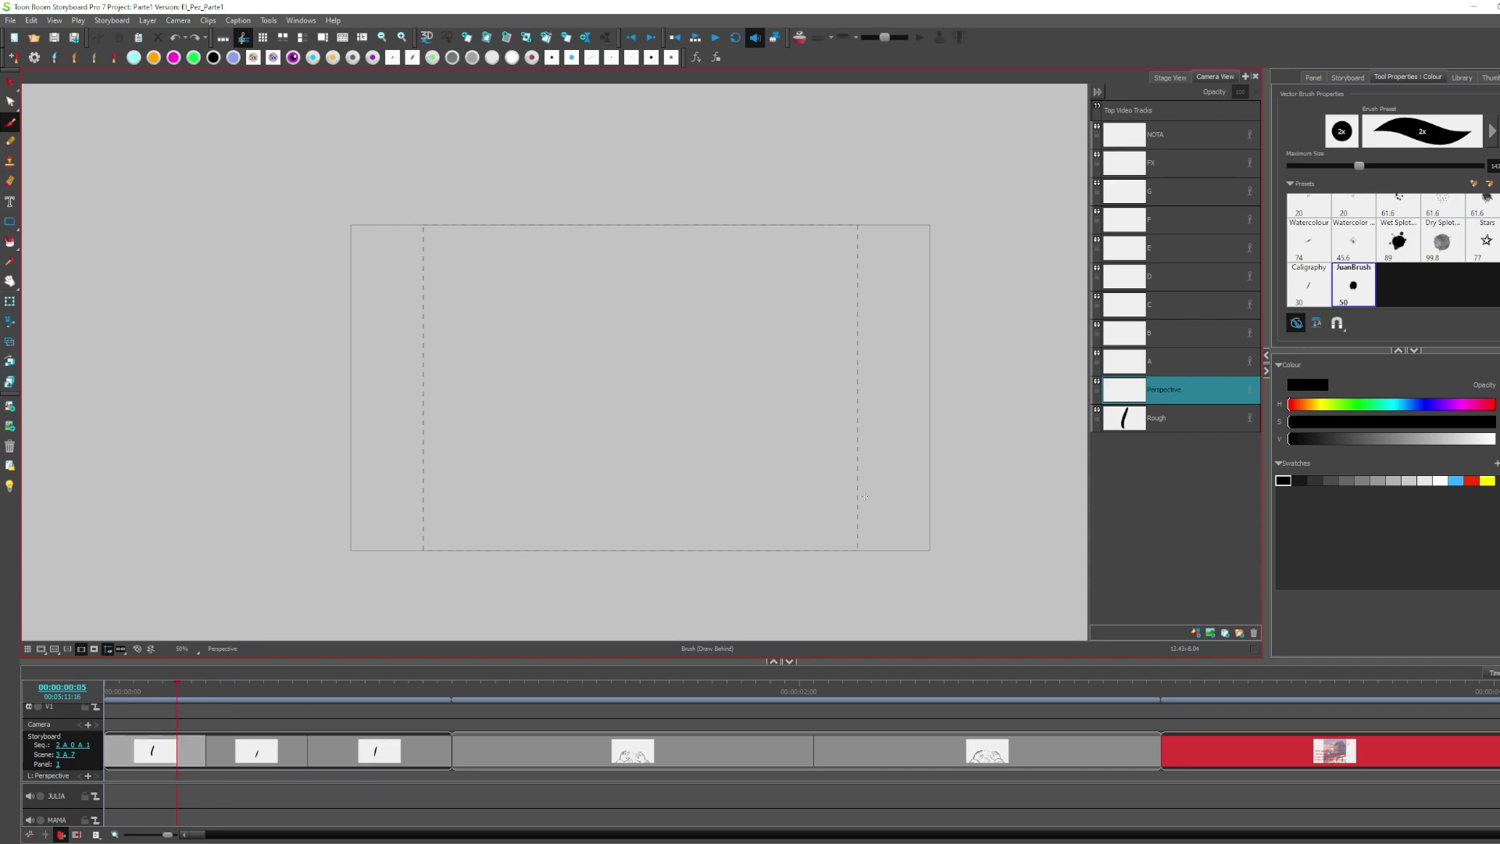
key(g)
key(g)
key(f)
key(f)
Choose the JuanBrush preset and draw a slanted black stroke on the first panel's Perspective layer
click(1373, 283)
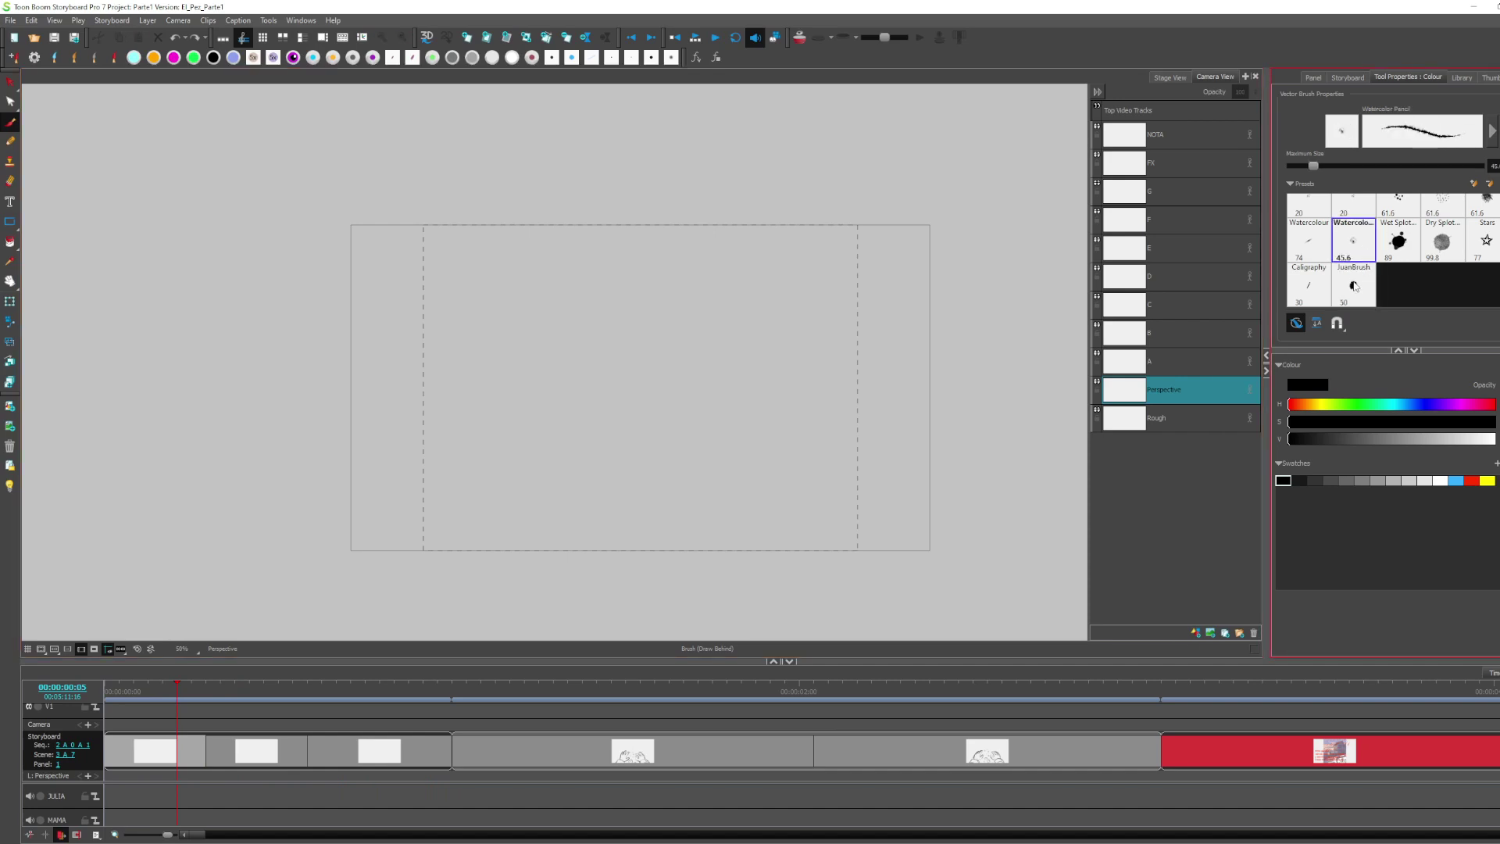
drag(633, 362, 607, 485)
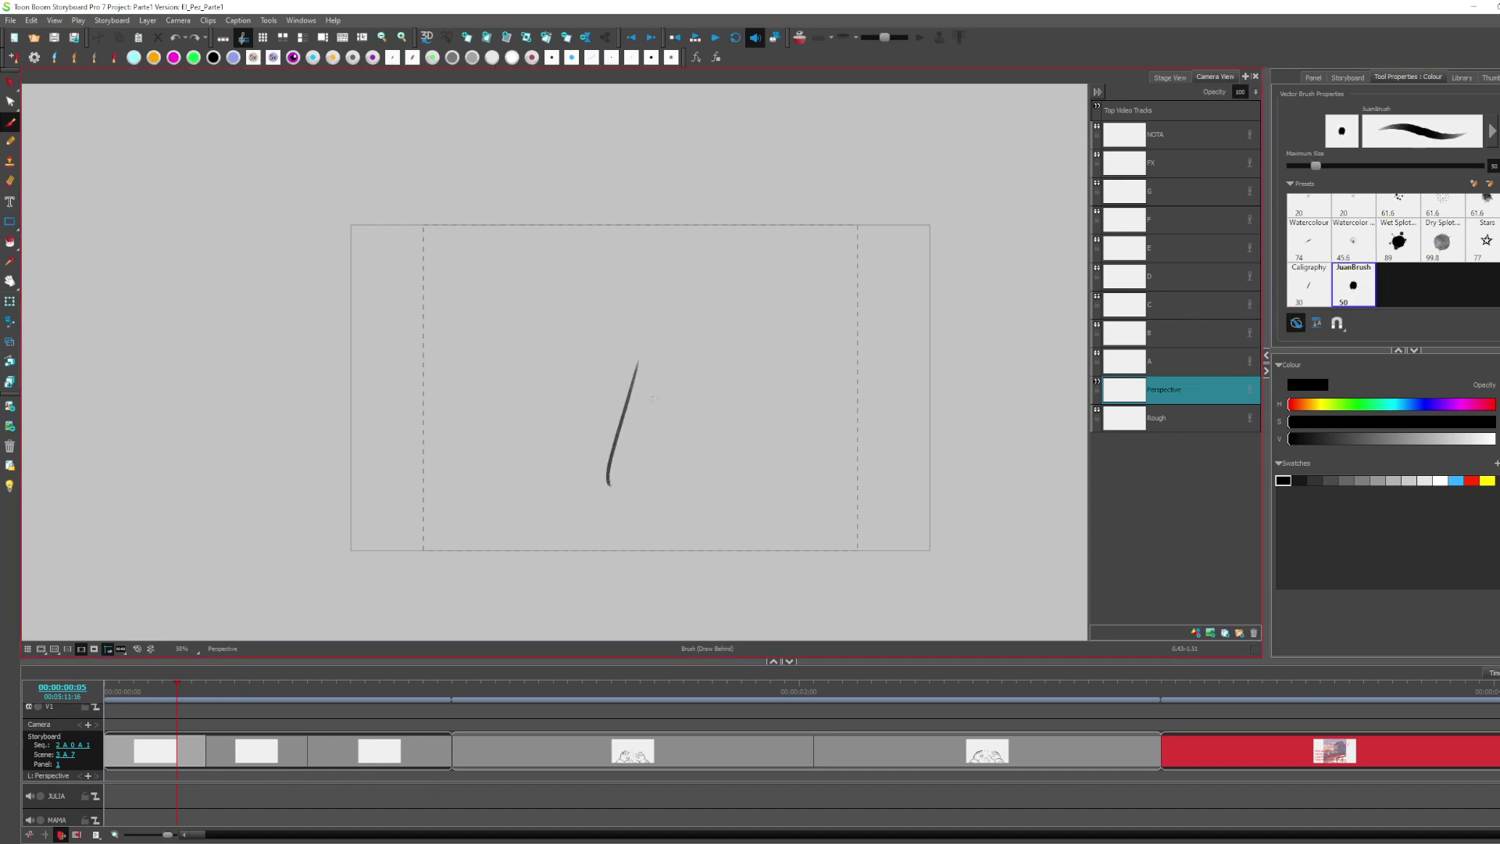
Draw two more quick black strokes on the first panel's Perspective layer and undo all the test strokes there
drag(661, 389, 643, 498)
mouse_move(673, 414)
mouse_down()
mouse_move(649, 499)
mouse_move(767, 467)
mouse_up()
key(ctrl+z)
key(ctrl+z)
key(ctrl+z)
key(ctrl+z)
Sketch a small rough head circle with crossing guide lines near the panel's centre and fade it with the Eraser
mouse_move(579, 363)
mouse_down()
mouse_move(566, 429)
mouse_move(664, 391)
mouse_move(604, 424)
mouse_up()
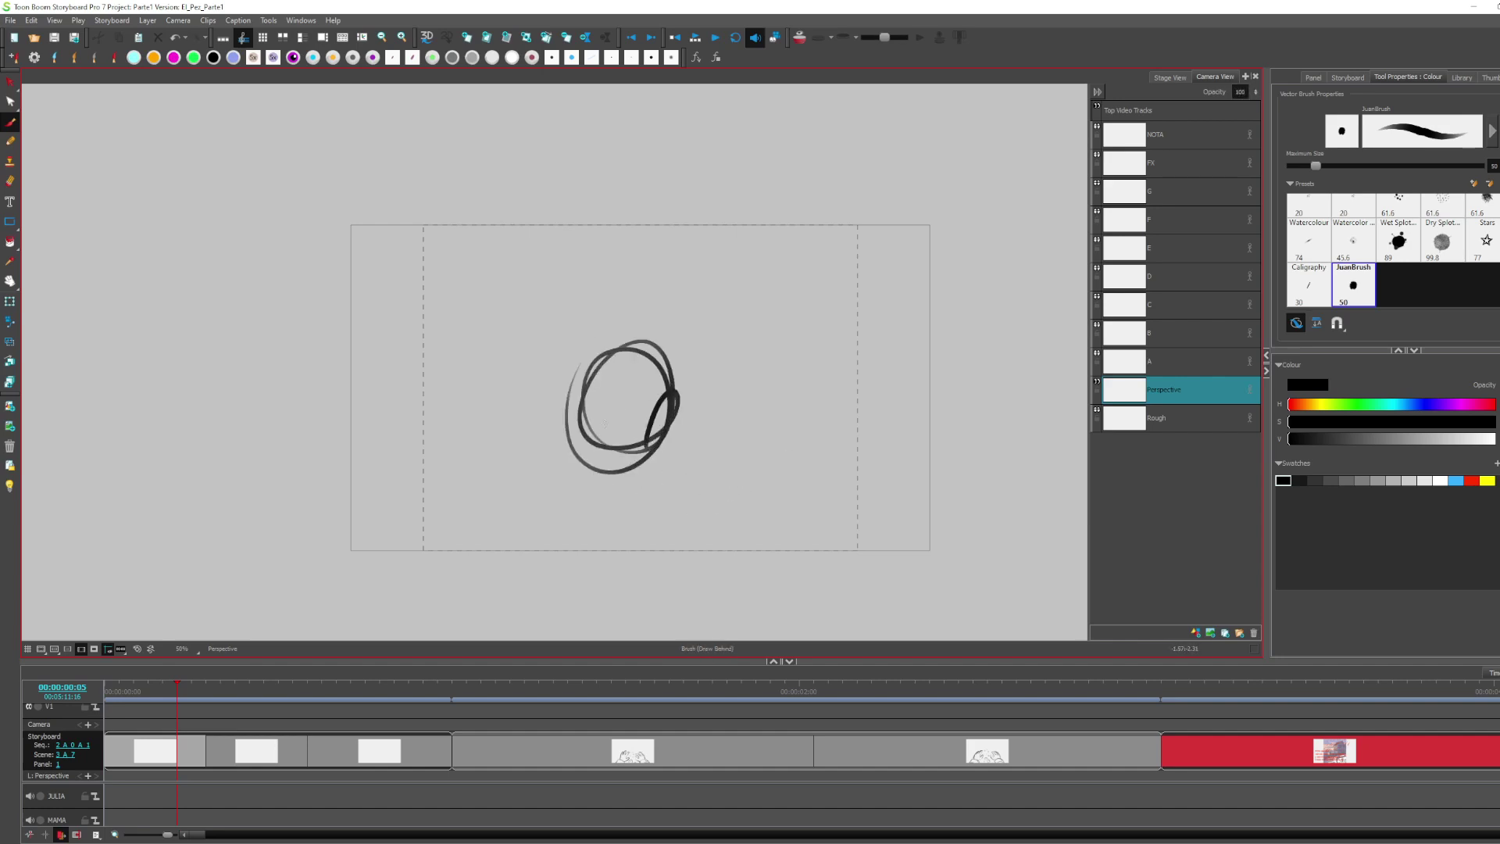
drag(635, 355, 625, 453)
drag(570, 400, 686, 407)
drag(577, 413, 685, 422)
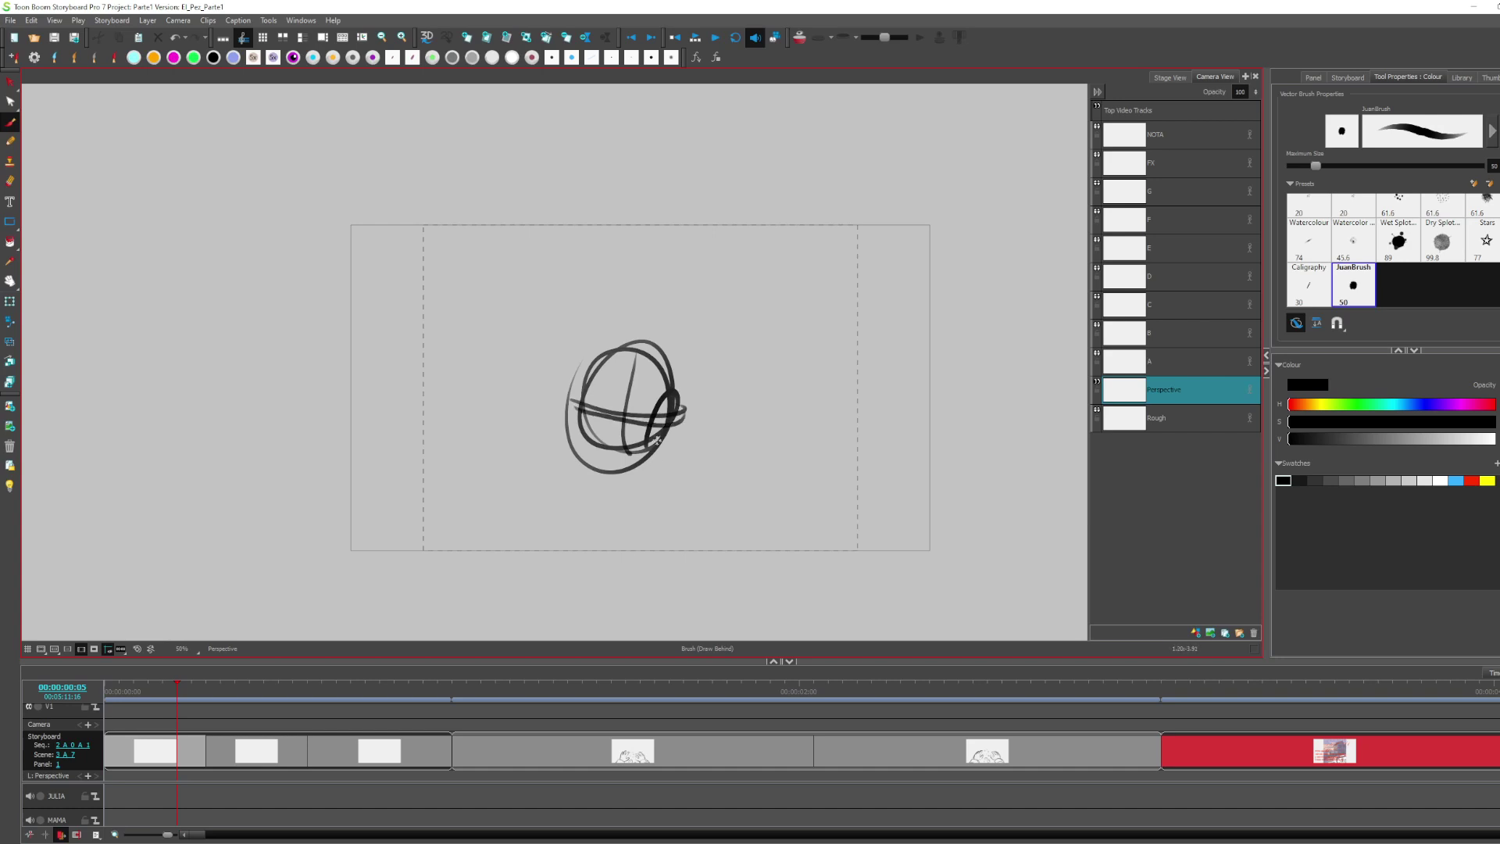
key(e)
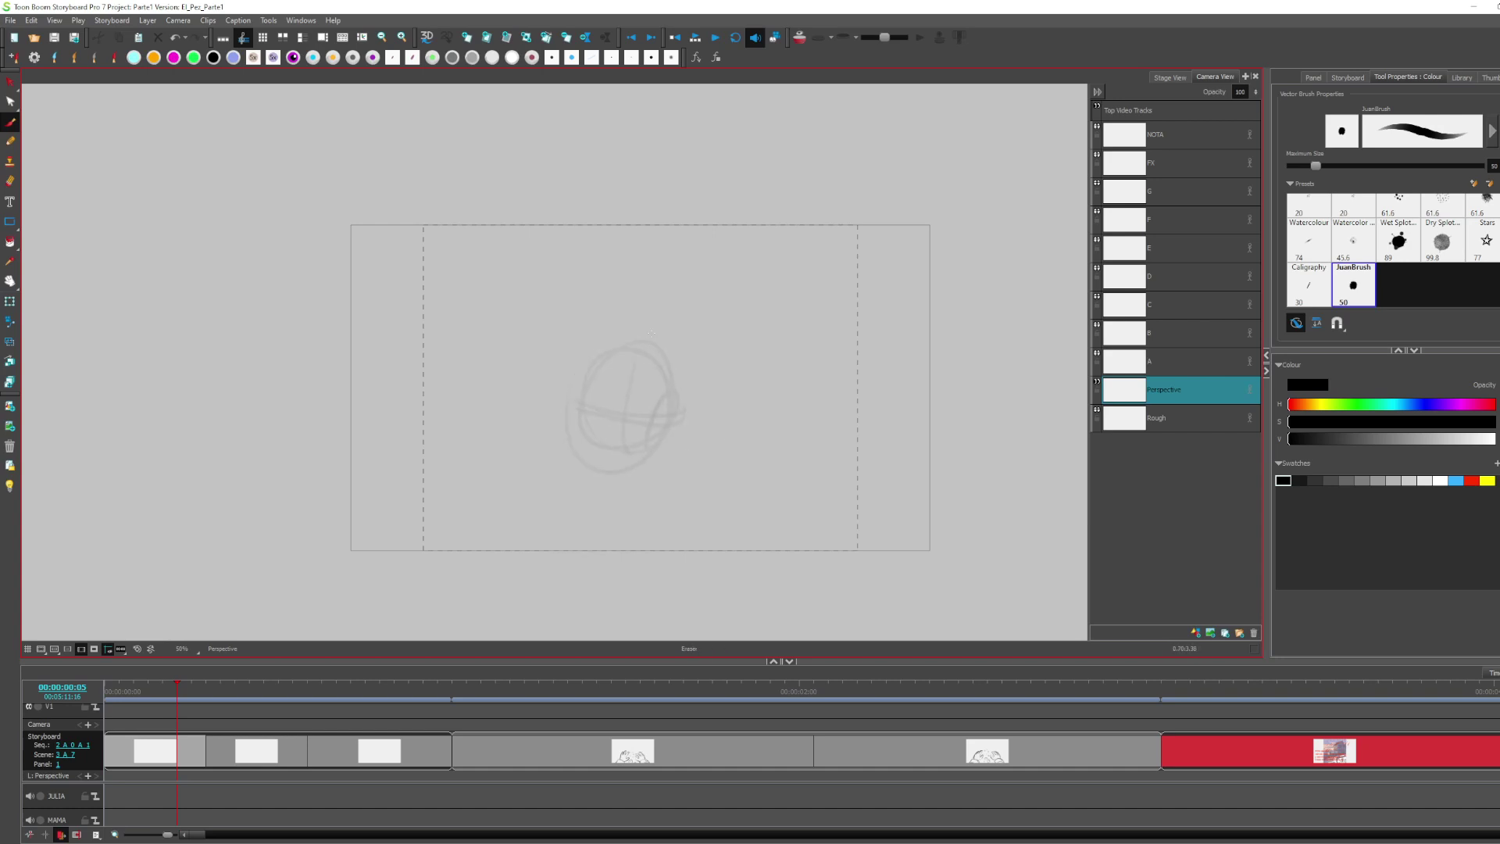
drag(651, 332, 662, 491)
Try a few brush strokes over the faded head sketch, undoing them along with the sketch
key(alt+b)
mouse_move(696, 309)
mouse_down()
mouse_move(650, 315)
mouse_move(685, 516)
mouse_up()
key(ctrl+z)
mouse_move(701, 306)
mouse_down()
mouse_move(603, 348)
mouse_move(590, 428)
mouse_up()
key(ctrl+z)
mouse_move(636, 313)
mouse_down()
mouse_move(586, 378)
mouse_move(670, 440)
mouse_move(666, 478)
mouse_move(830, 461)
mouse_up()
key(ctrl+z)
key(ctrl+z)
key(ctrl+z)
key(ctrl+z)
Sketch a larger head circle with curved guide lines and a nose, fade it with the Eraser, and return to the Brush
mouse_move(556, 327)
mouse_down()
mouse_move(700, 313)
mouse_move(664, 453)
mouse_move(699, 422)
mouse_up()
drag(551, 364, 739, 376)
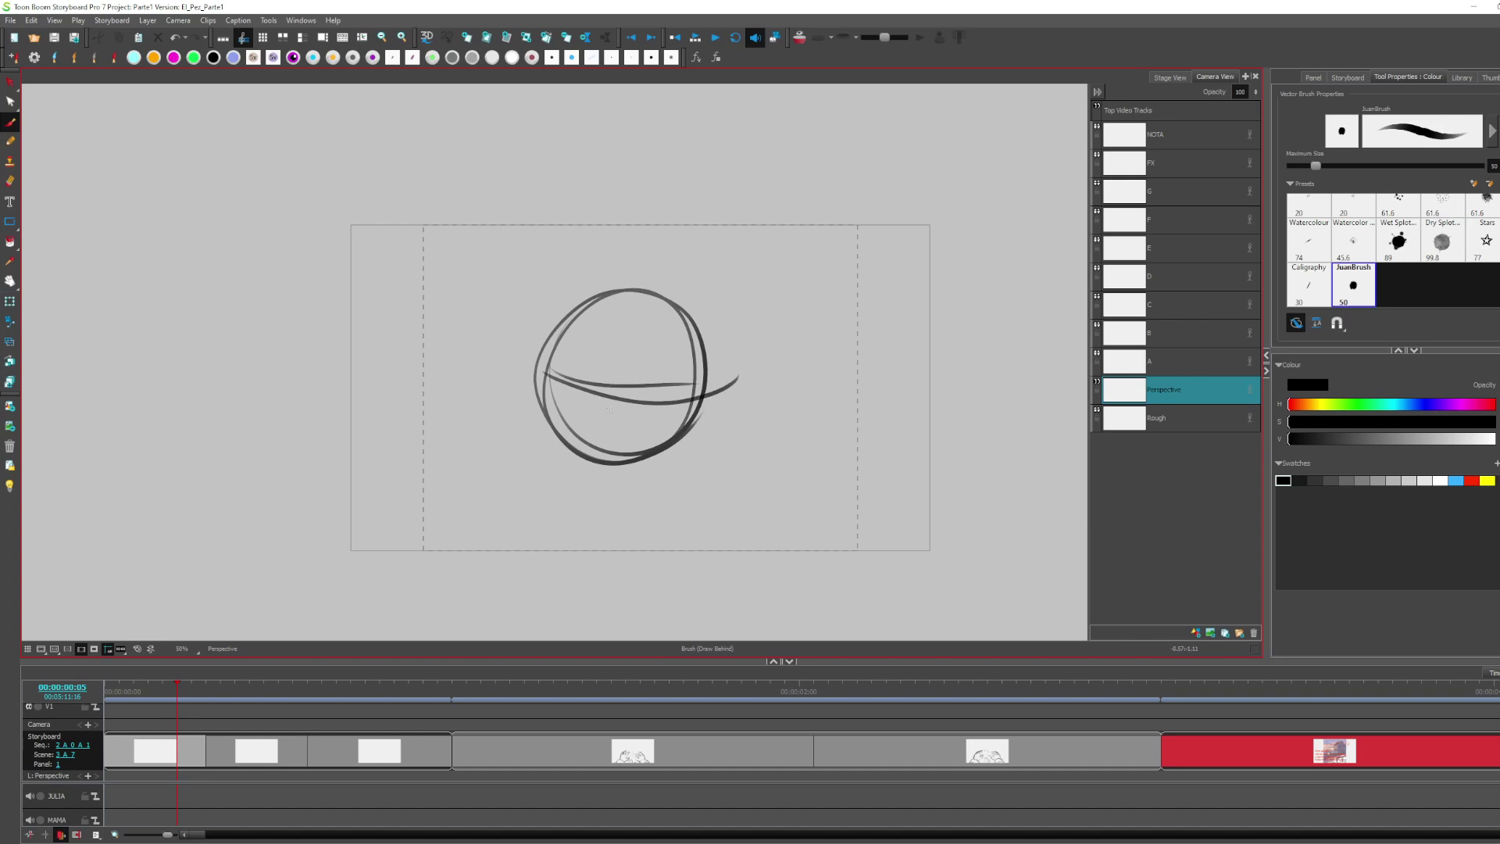
drag(613, 318, 595, 442)
mouse_move(598, 400)
mouse_down()
mouse_move(588, 414)
mouse_move(623, 392)
mouse_move(580, 386)
mouse_up()
key(e)
drag(547, 328, 653, 474)
key(alt+b)
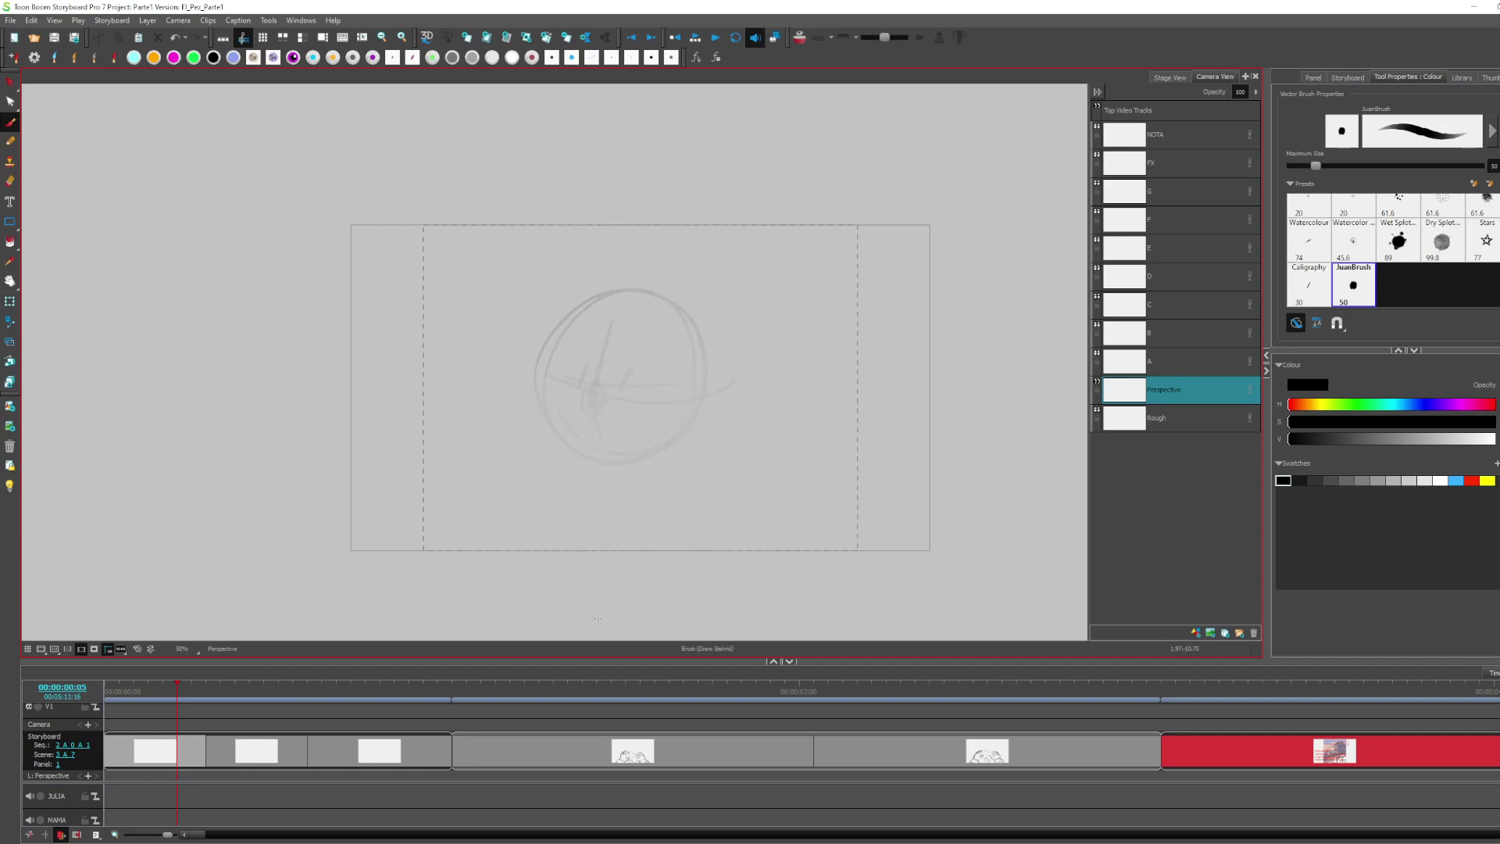
Draw the face in black over the faded construction circle, with nose, eyes, ears, smile, jaw and eyebrows
mouse_move(602, 344)
mouse_down()
mouse_move(586, 406)
mouse_move(598, 410)
mouse_up()
drag(624, 377, 579, 386)
mouse_move(579, 312)
mouse_down()
mouse_move(532, 379)
mouse_move(551, 407)
mouse_up()
mouse_move(699, 335)
mouse_down()
mouse_move(712, 417)
mouse_move(680, 431)
mouse_up()
mouse_move(581, 425)
mouse_down()
mouse_move(613, 436)
mouse_move(633, 422)
mouse_up()
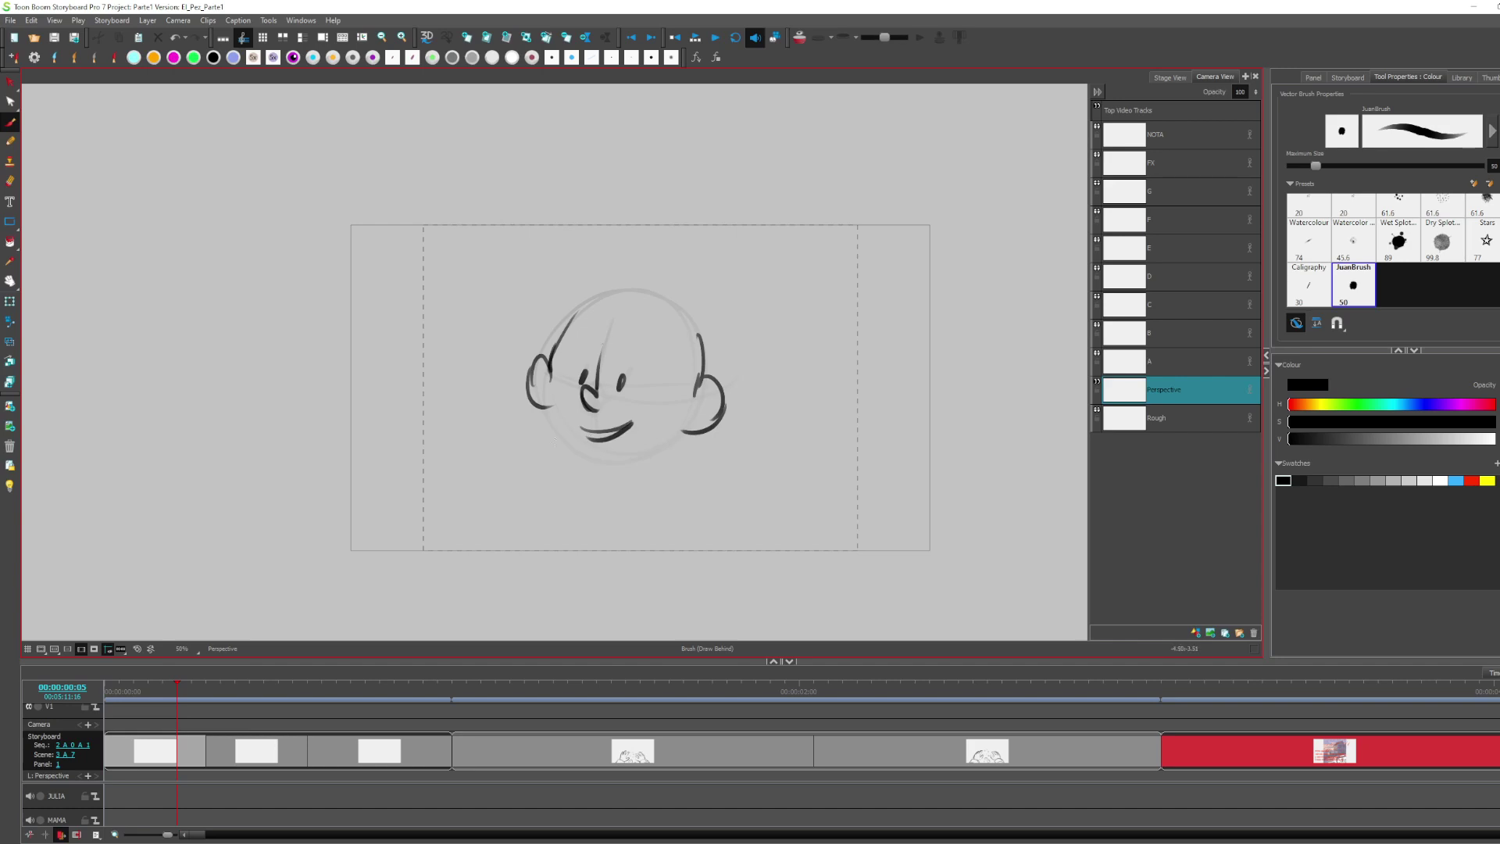
mouse_move(546, 406)
mouse_down()
mouse_move(578, 457)
mouse_move(565, 456)
mouse_move(680, 435)
mouse_up()
mouse_move(619, 337)
mouse_down()
mouse_move(648, 353)
mouse_move(598, 330)
mouse_up()
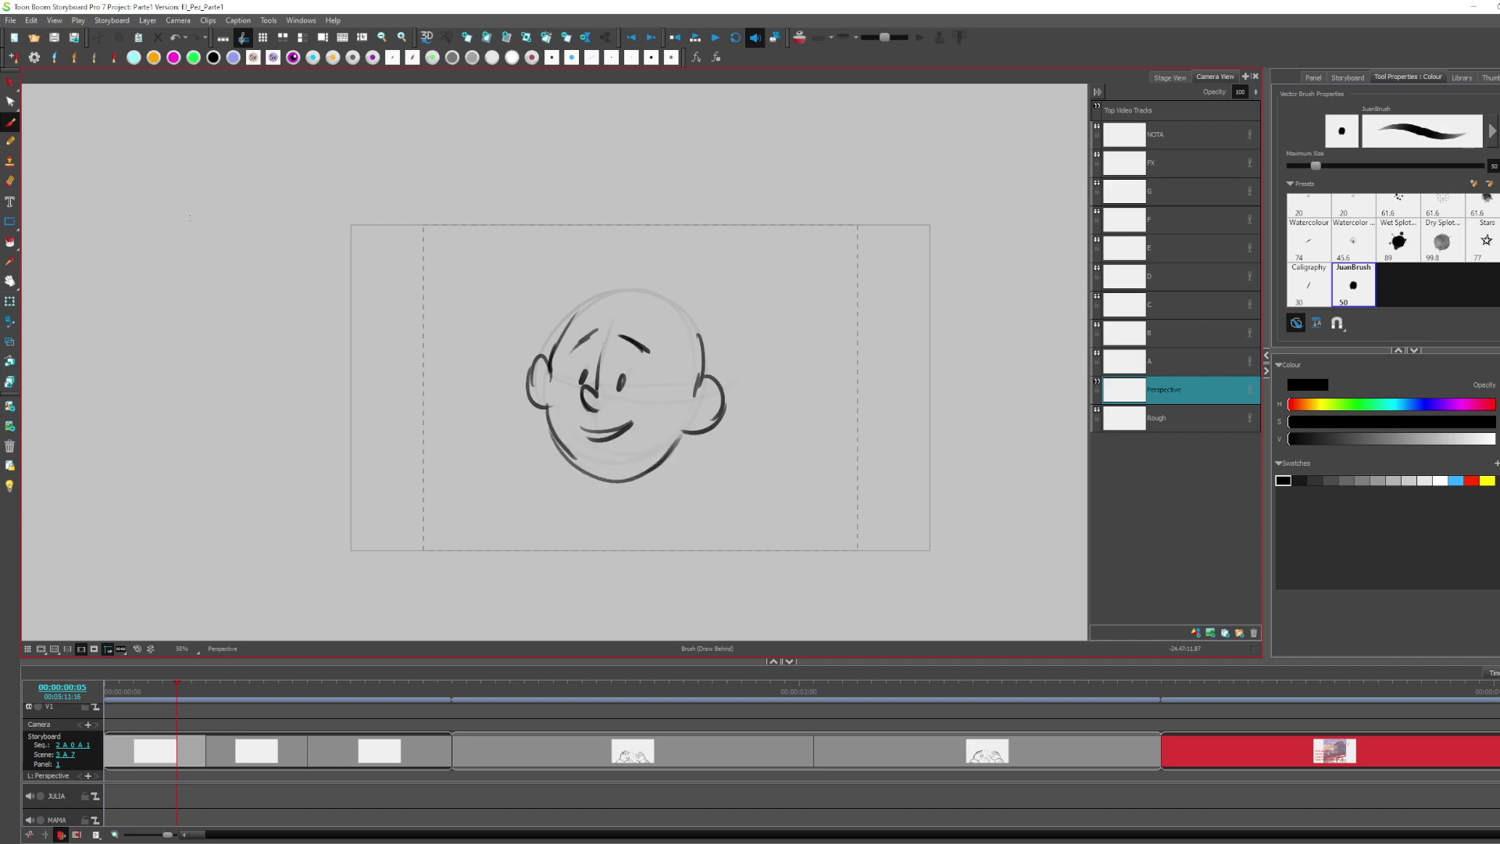
Clear the faded construction lines behind the finished face and return to the Brush
key(alt+i)
click(674, 363)
key(alt+b)
Sketch a second black head circle beside the face, with crossing guide lines and a scribbled nose mark
mouse_move(813, 469)
mouse_down()
mouse_move(870, 399)
mouse_move(758, 391)
mouse_move(830, 462)
mouse_up()
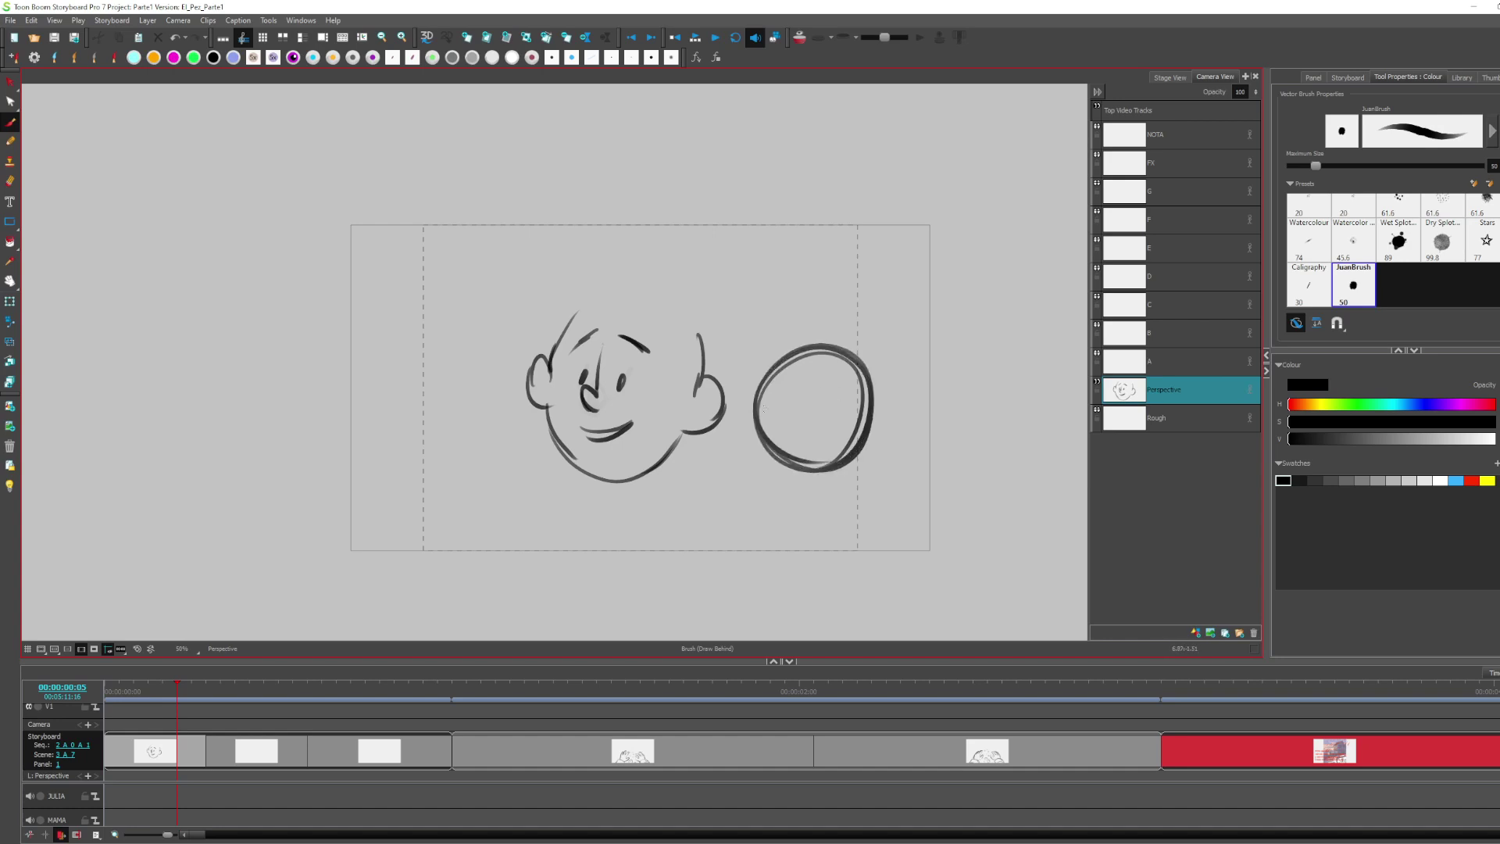
drag(764, 408, 868, 398)
drag(762, 414, 838, 404)
drag(818, 350, 830, 465)
mouse_move(822, 395)
mouse_down()
mouse_move(840, 397)
mouse_move(827, 398)
mouse_up()
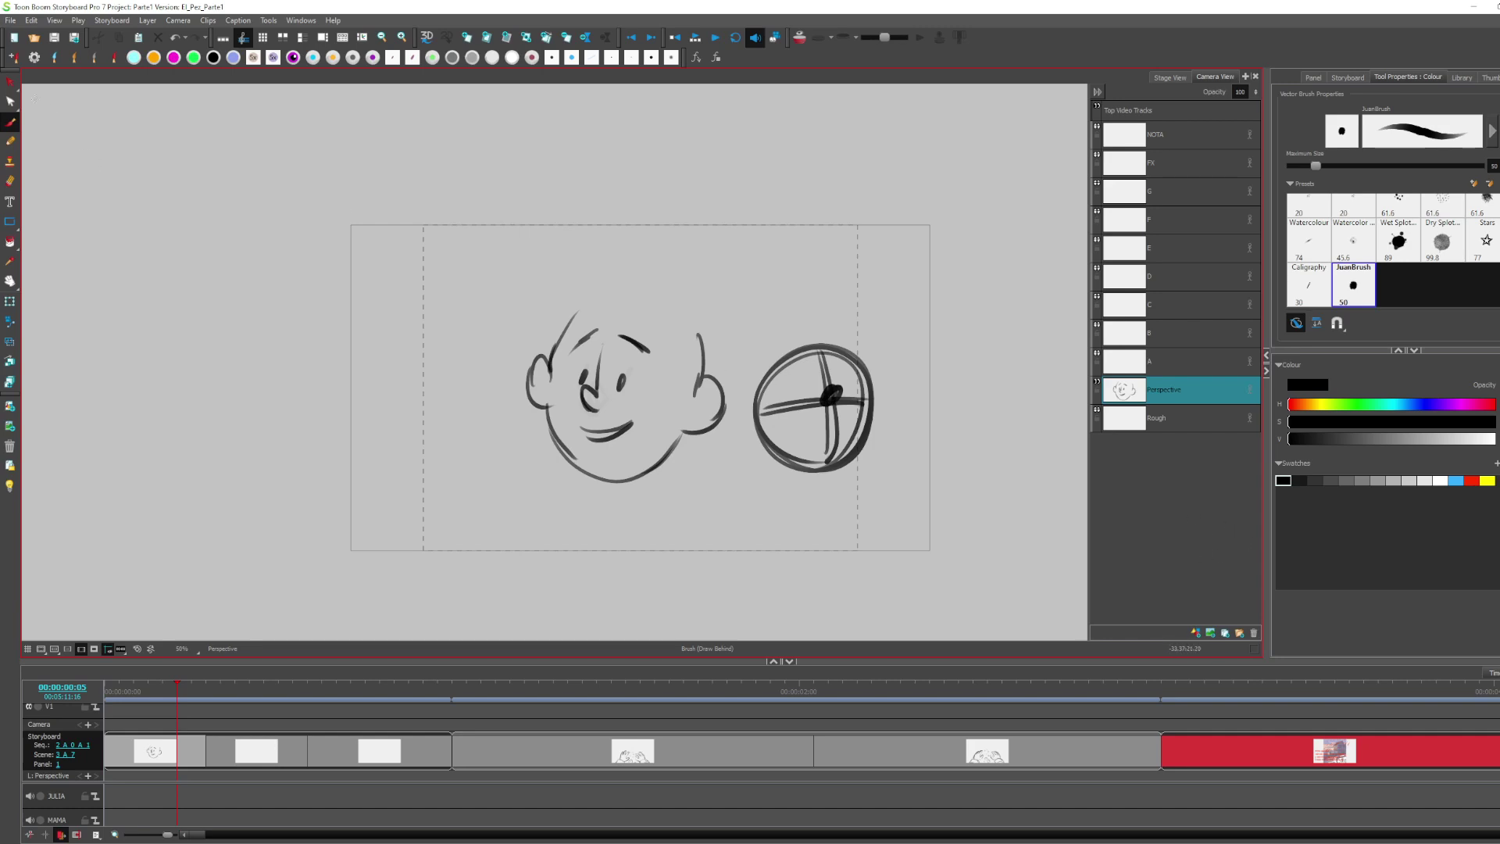
Select all the artwork on the Perspective layer and recolour it with the mid-grey swatch
key(alt+s)
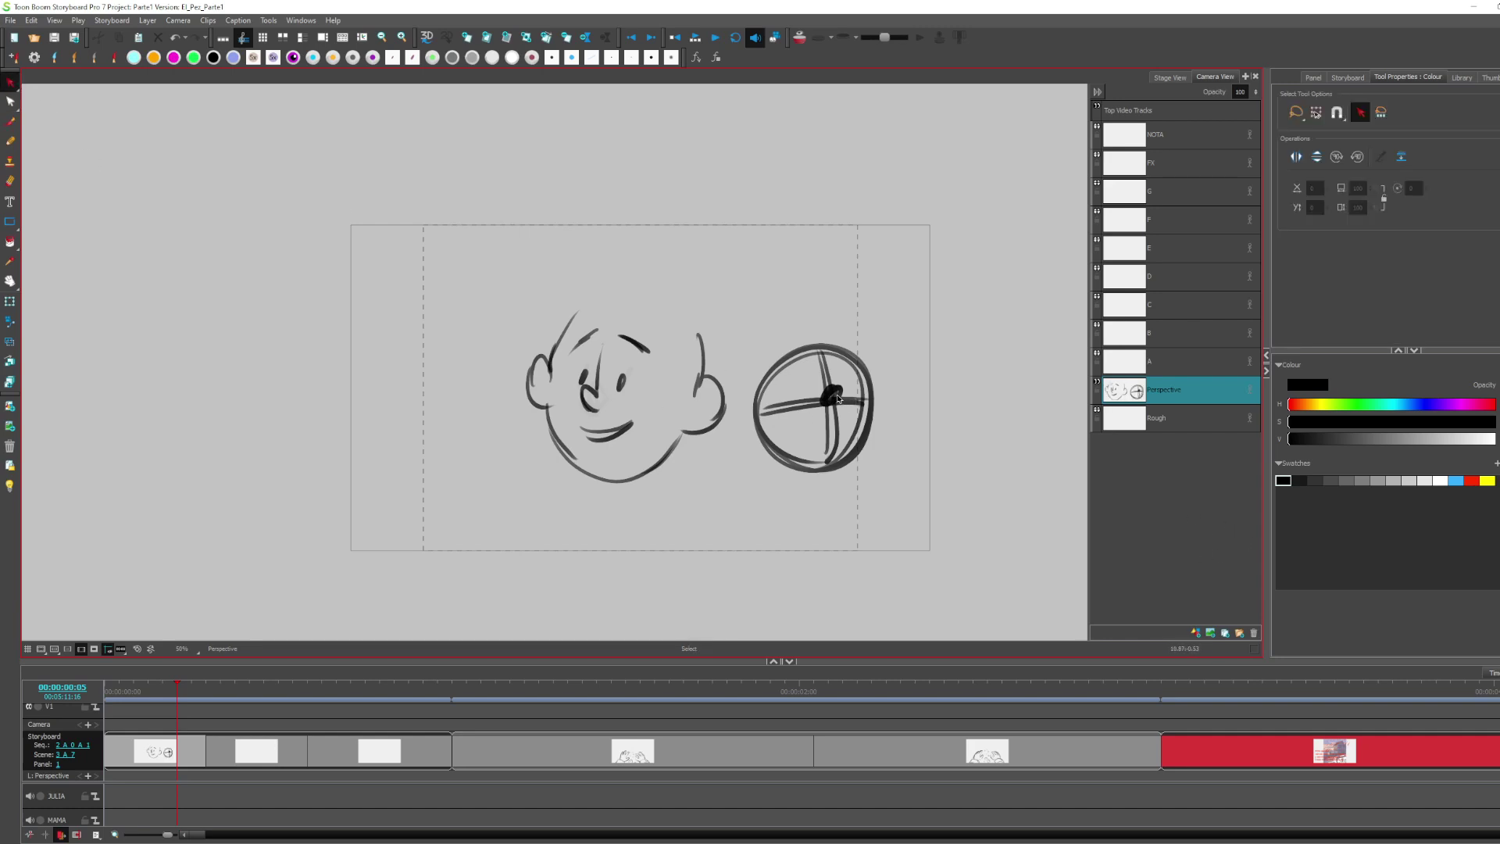
key(ctrl+a)
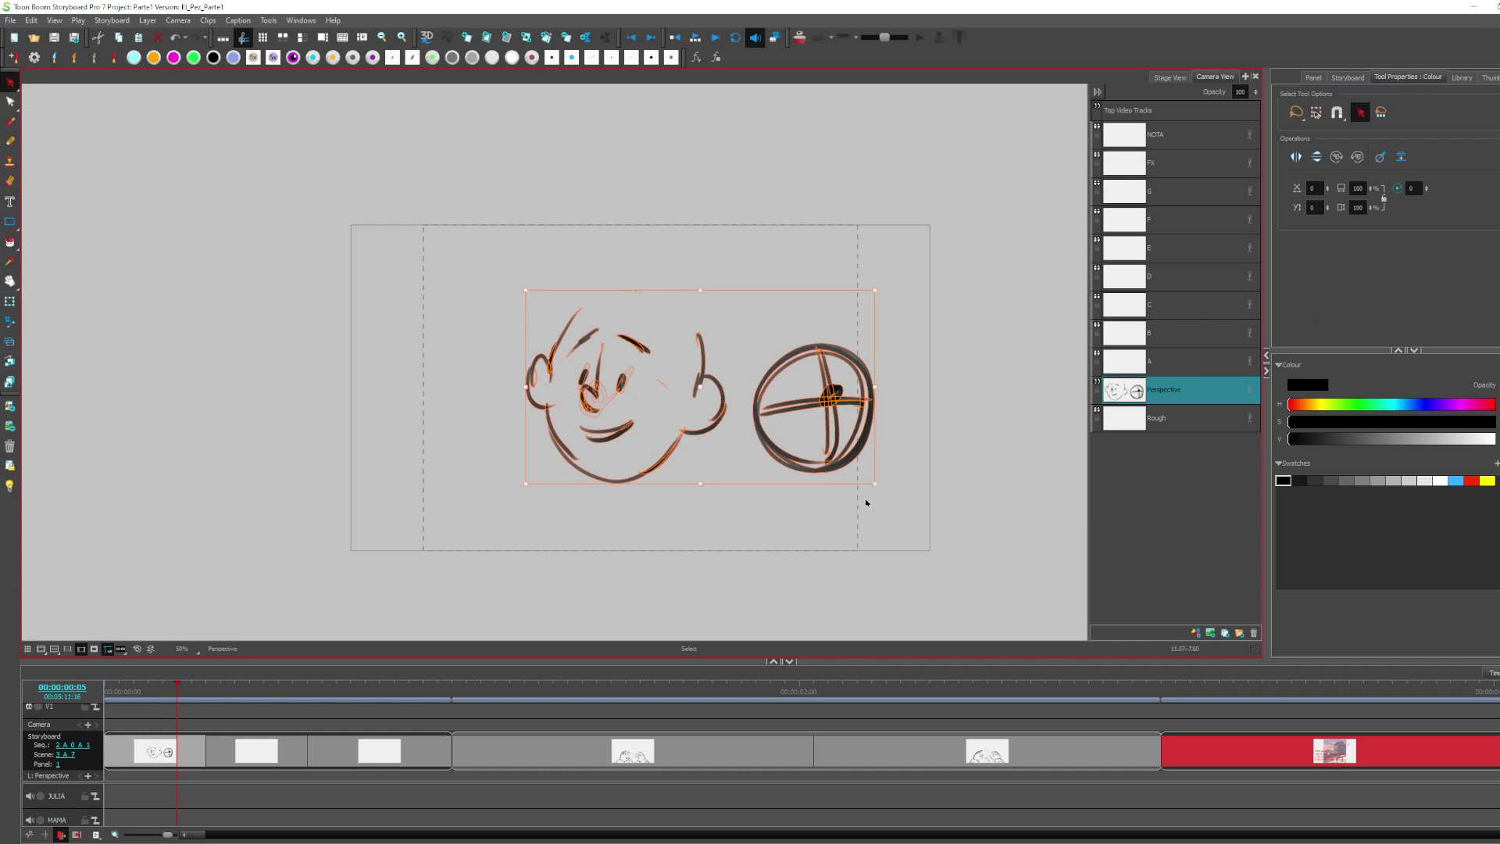
click(1377, 480)
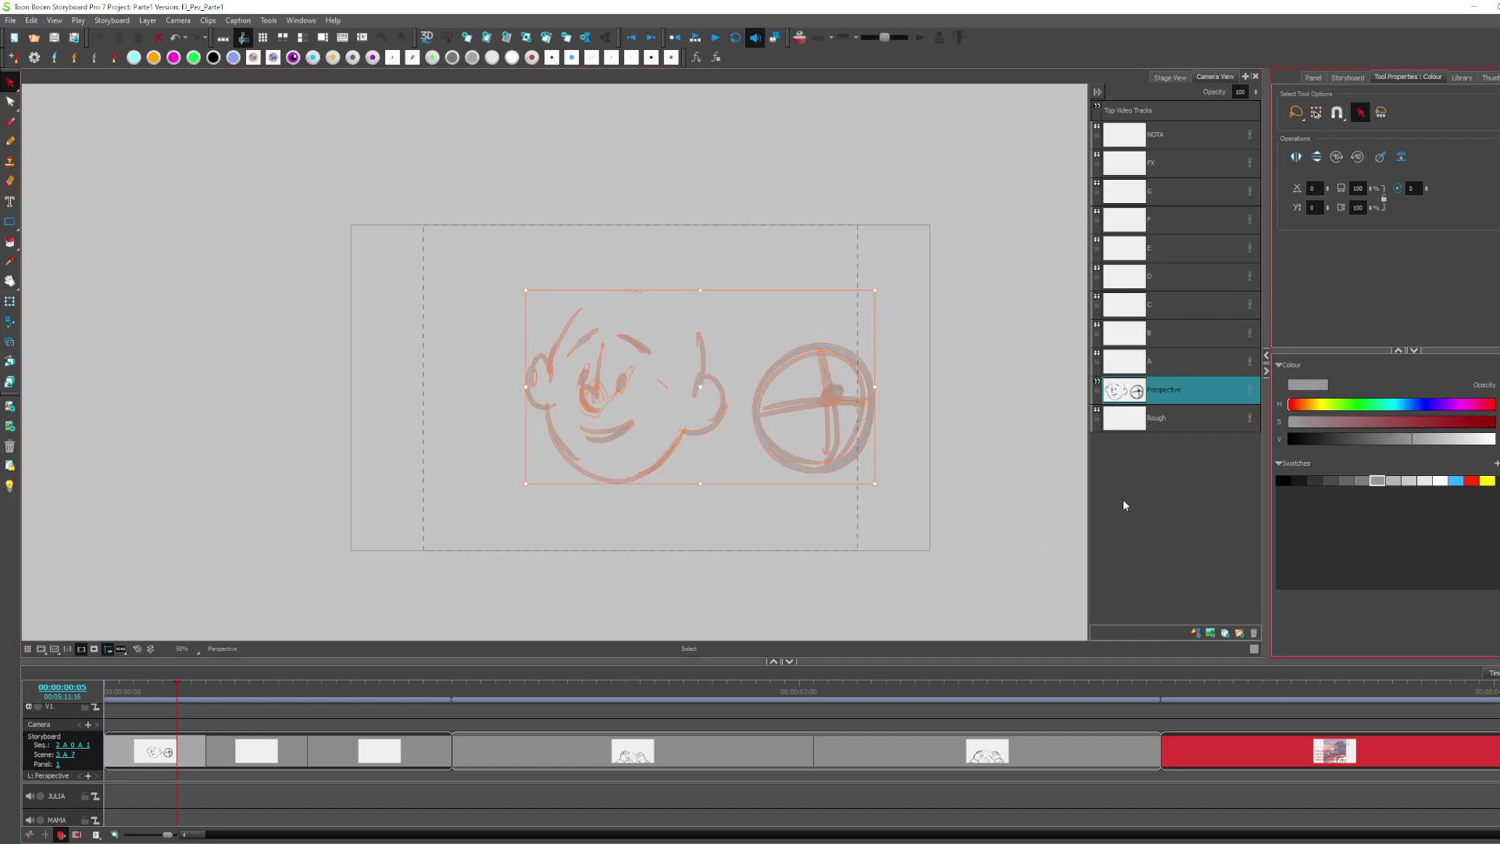
Set the brush colour back to black and draw a nose stroke on the second head with Draw Behind active
click(10, 121)
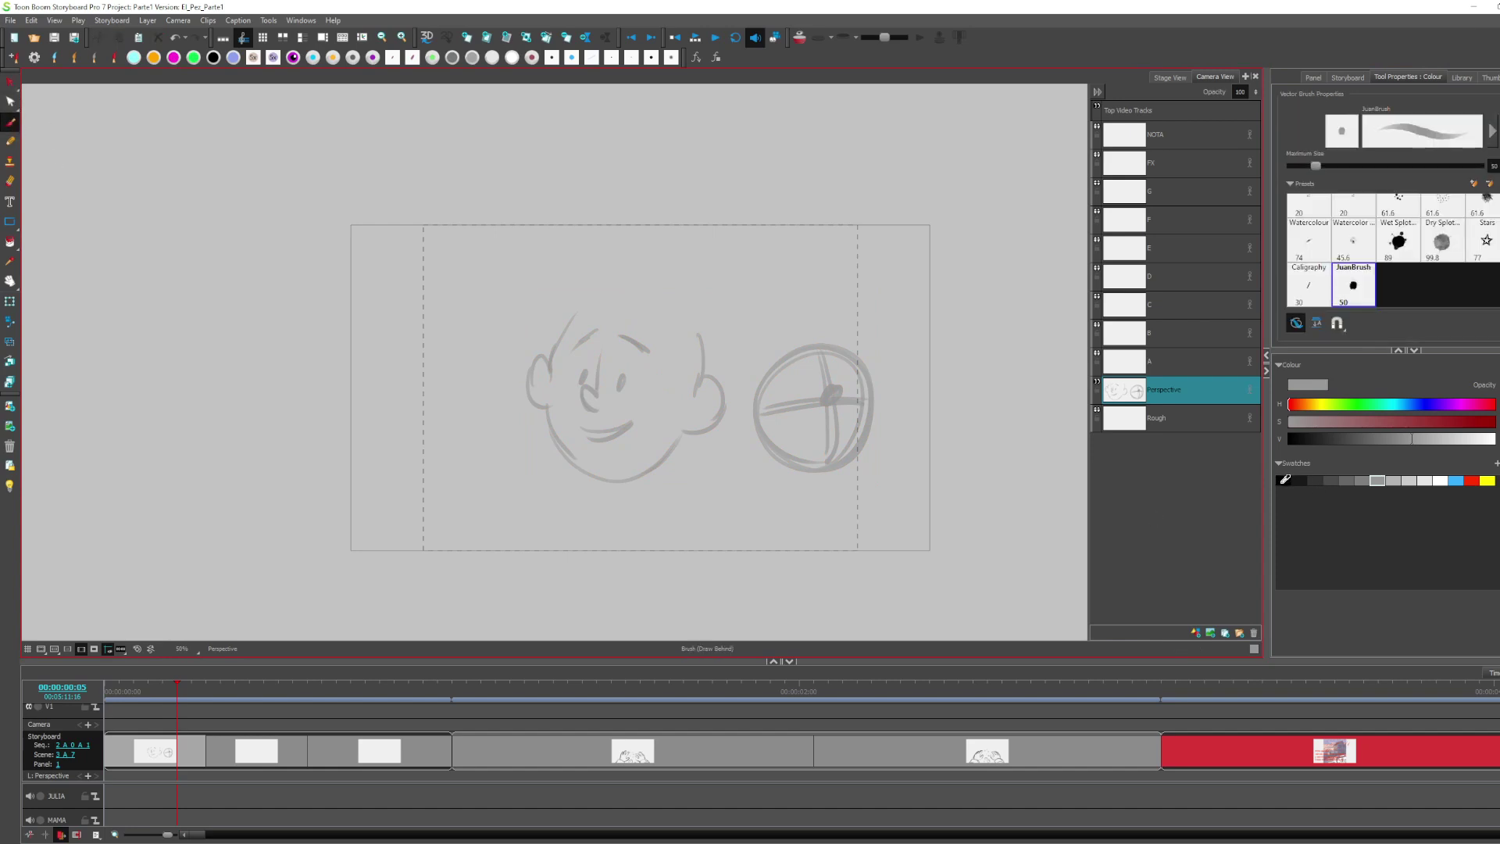
click(1284, 479)
drag(823, 371, 834, 411)
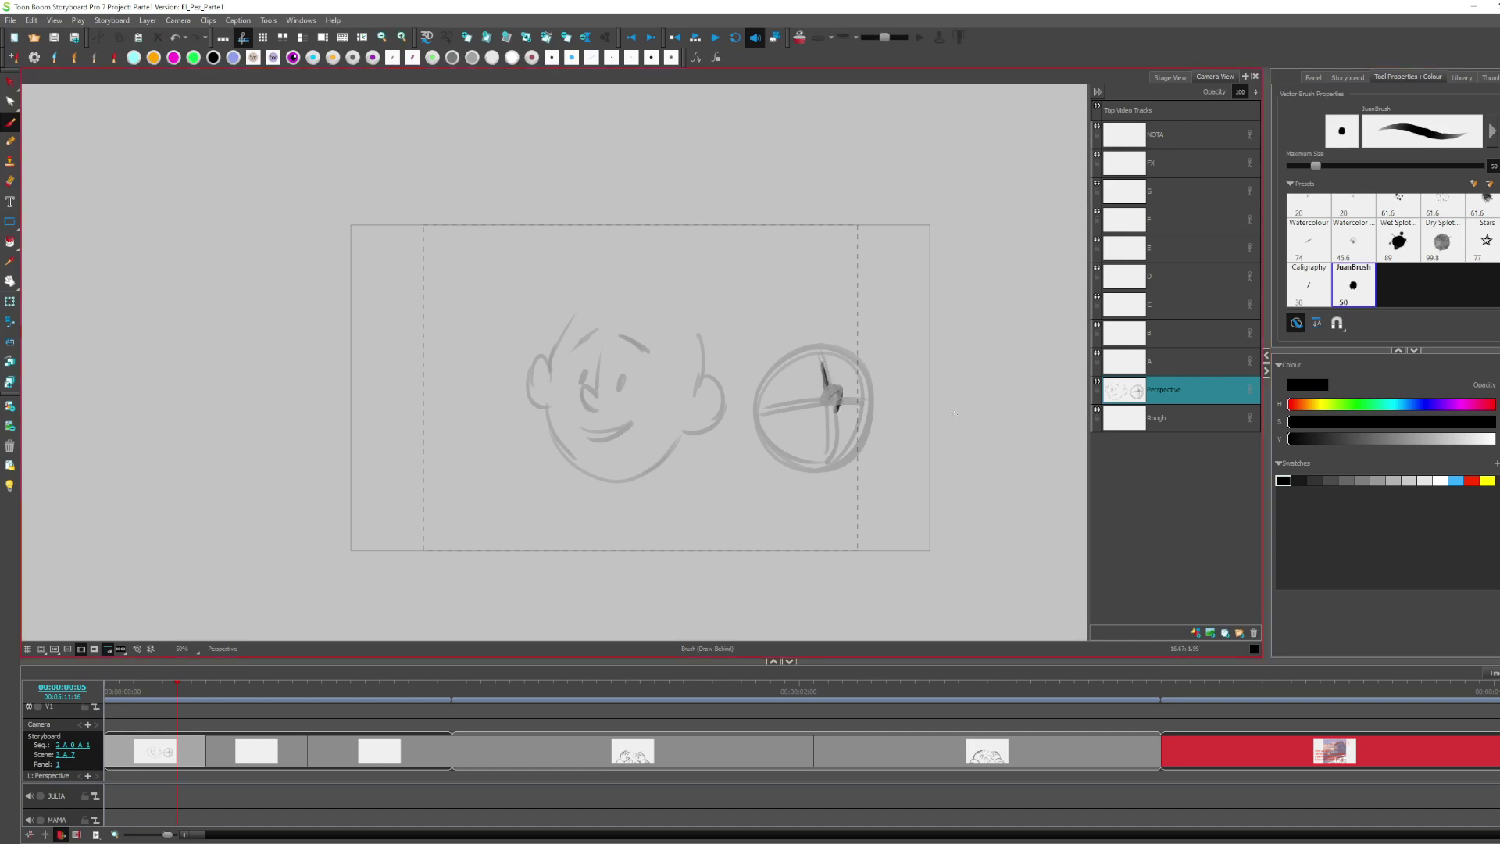
Turn off Draw Behind and draw black facial features and an ear over the second head's grey construction lines
click(1293, 323)
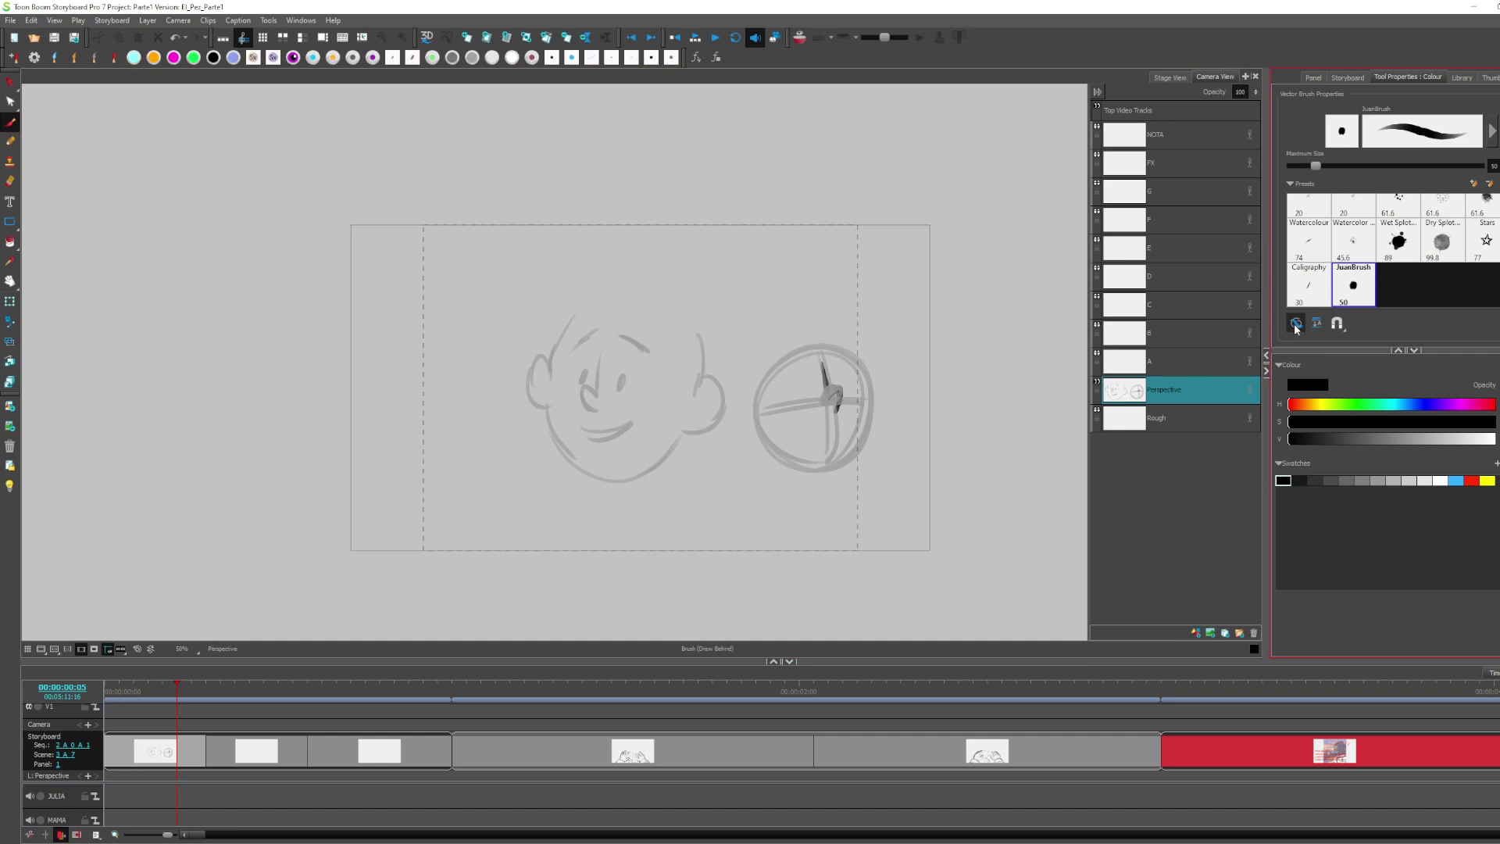
mouse_move(823, 363)
mouse_down()
mouse_move(841, 408)
mouse_move(838, 389)
mouse_move(809, 394)
mouse_move(845, 390)
mouse_move(851, 419)
mouse_up()
drag(772, 372, 762, 427)
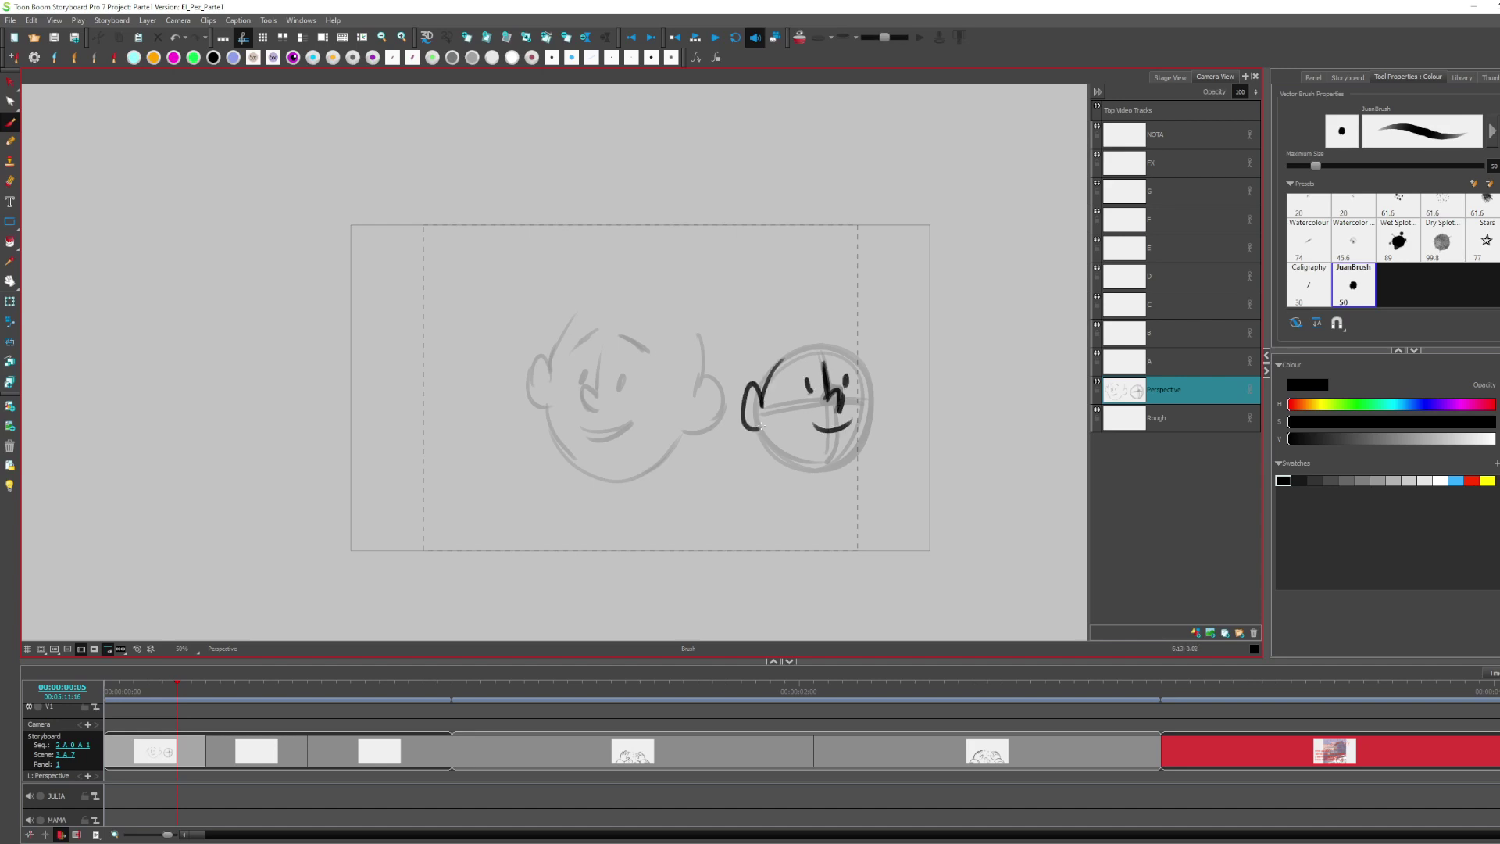
Complete the second head in black with the other ear, spiky hair, neck lines and jaw
drag(864, 370, 883, 424)
mouse_move(794, 338)
mouse_down()
mouse_move(822, 292)
mouse_move(833, 299)
mouse_up()
mouse_move(836, 336)
mouse_down()
mouse_move(844, 302)
mouse_move(847, 344)
mouse_up()
drag(852, 344, 874, 387)
drag(788, 327, 747, 389)
drag(762, 449, 781, 483)
drag(871, 440, 864, 477)
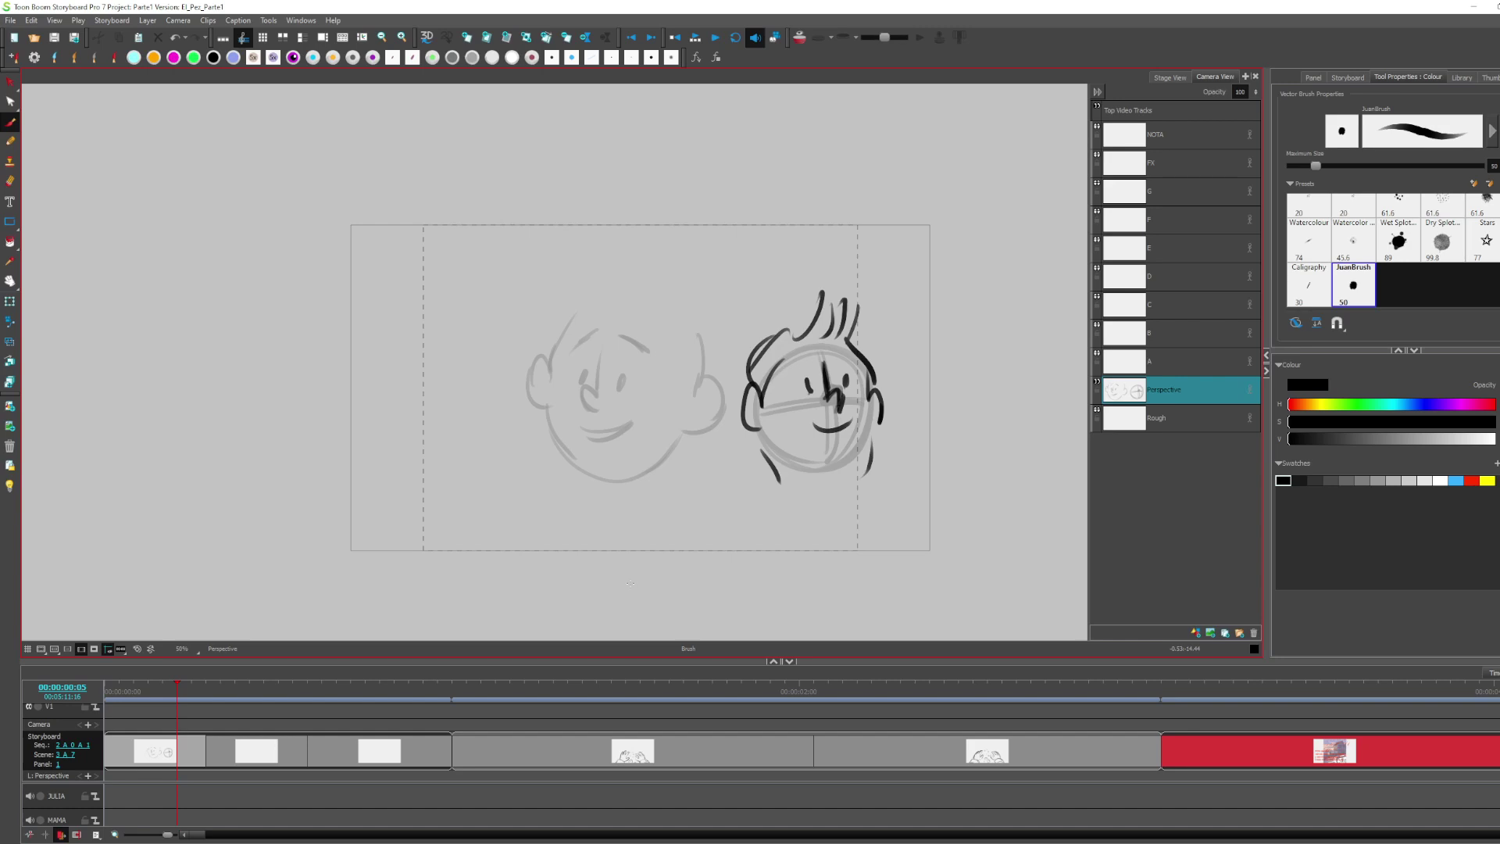
mouse_move(757, 419)
mouse_down()
mouse_move(785, 457)
mouse_move(846, 460)
mouse_up()
drag(861, 417, 825, 470)
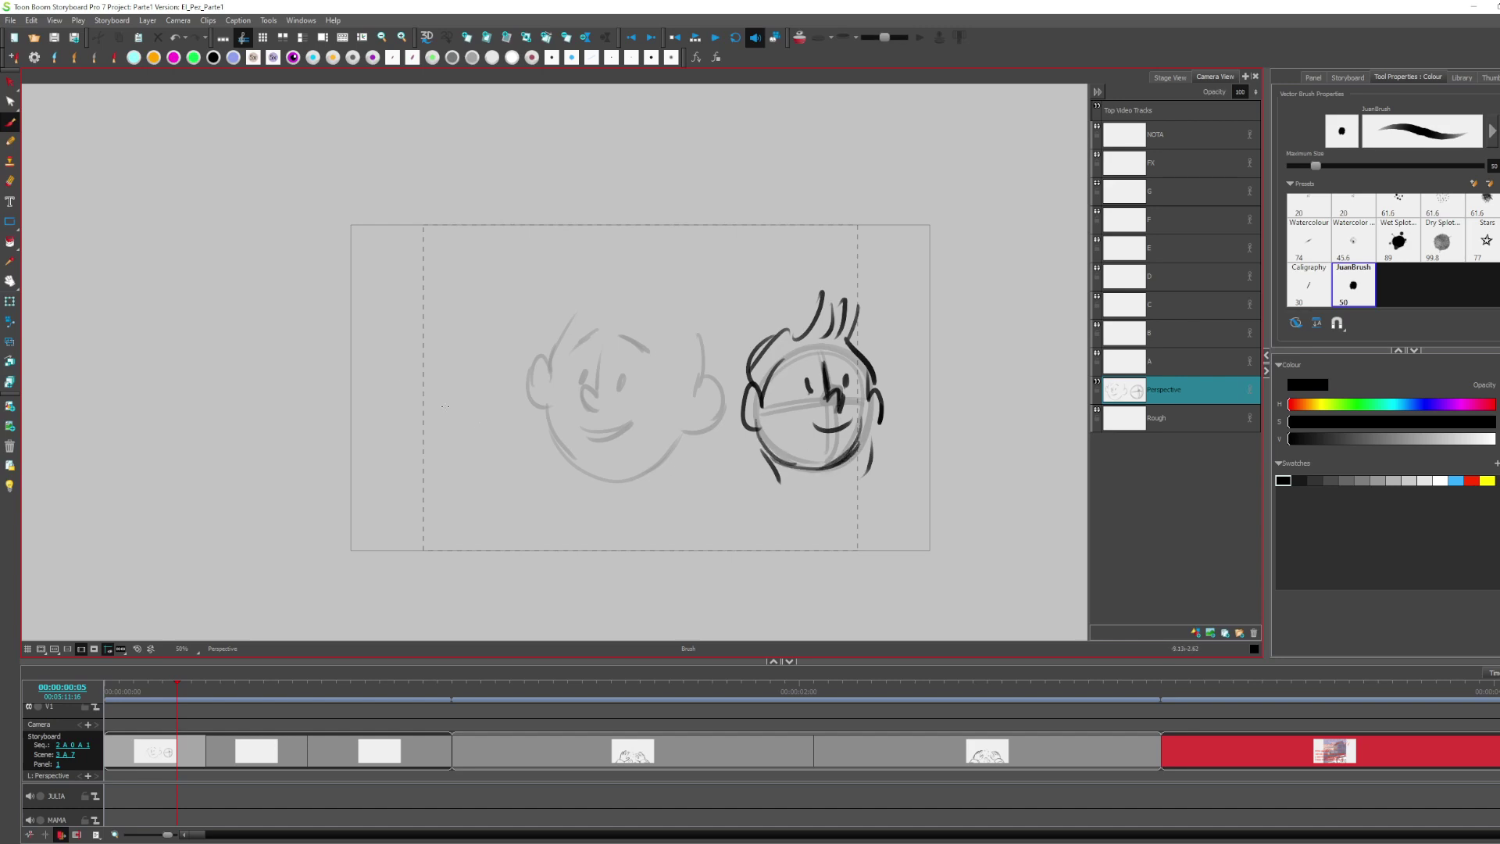
Delete the grey artwork and the remaining black face from the Perspective layer, and return to the Brush
click(12, 83)
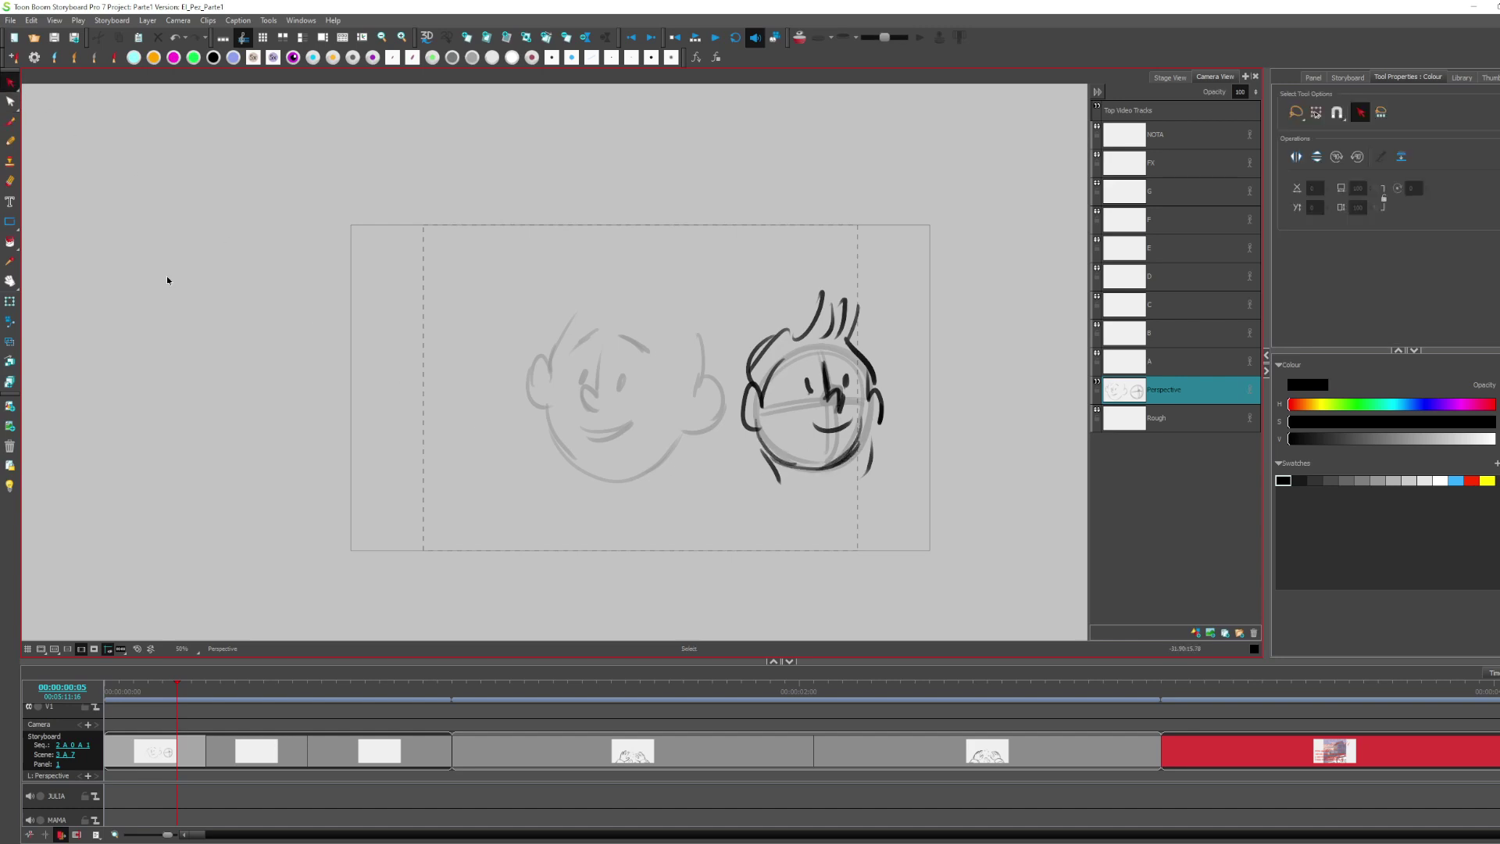
click(785, 457)
key(Delete)
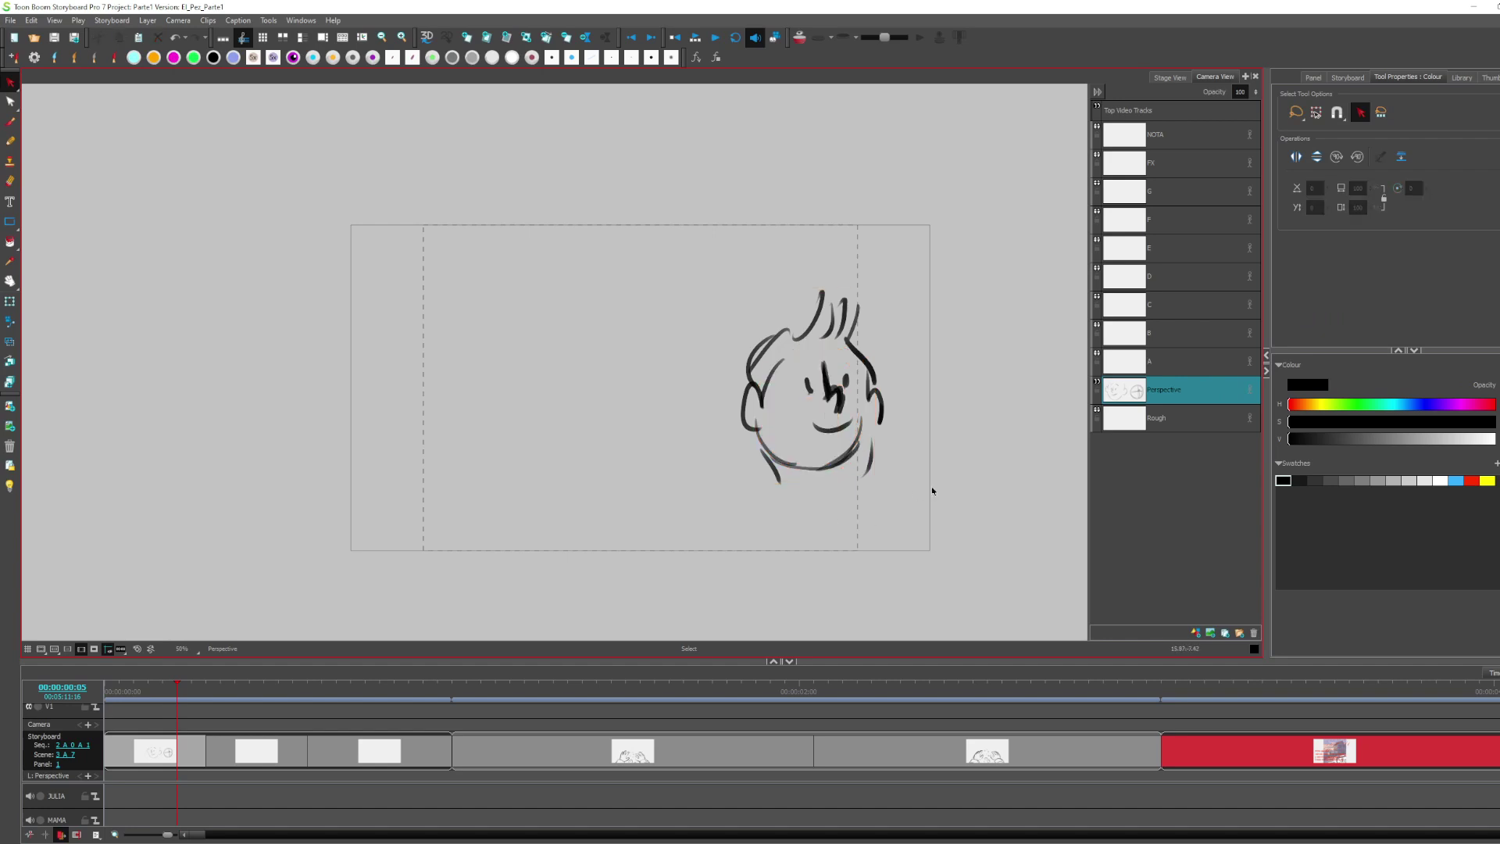
key(ctrl+a)
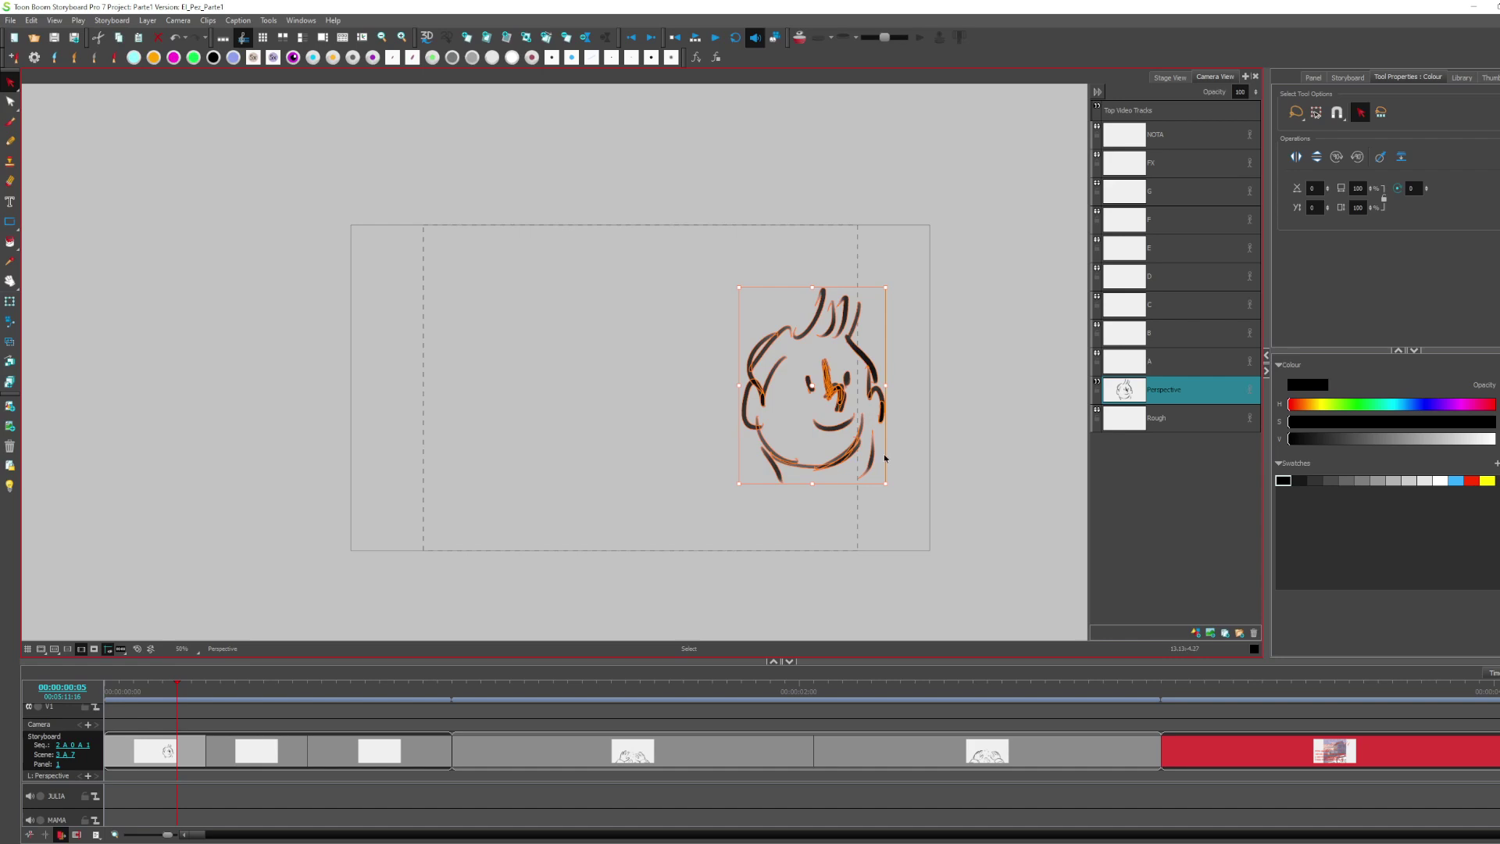
key(Delete)
key(alt+b)
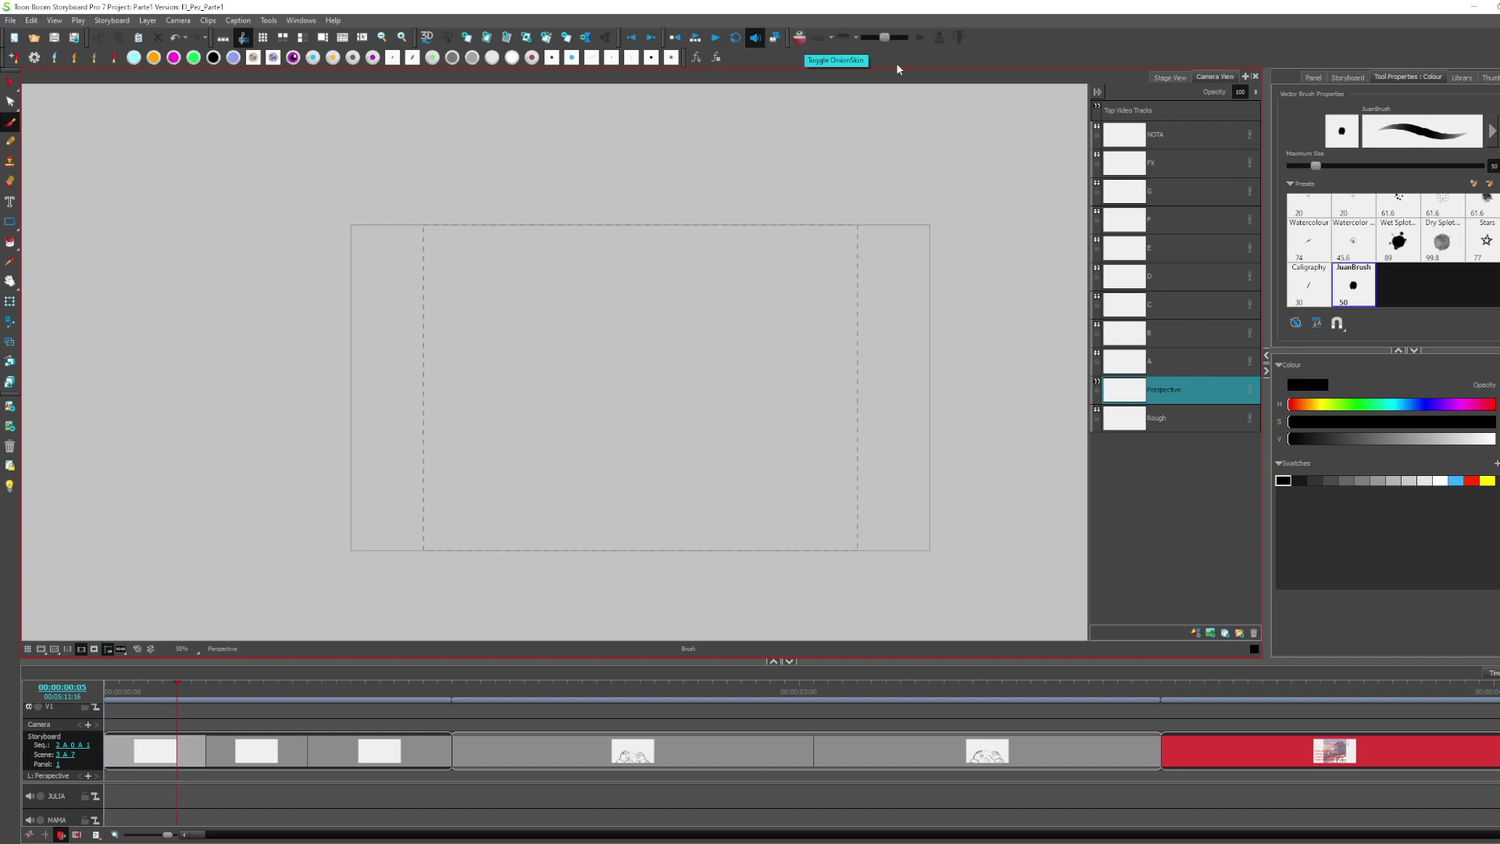
Switch to the Stage View and scrub through the timeline to the dining-table scene at 00:00:27:16
click(1174, 78)
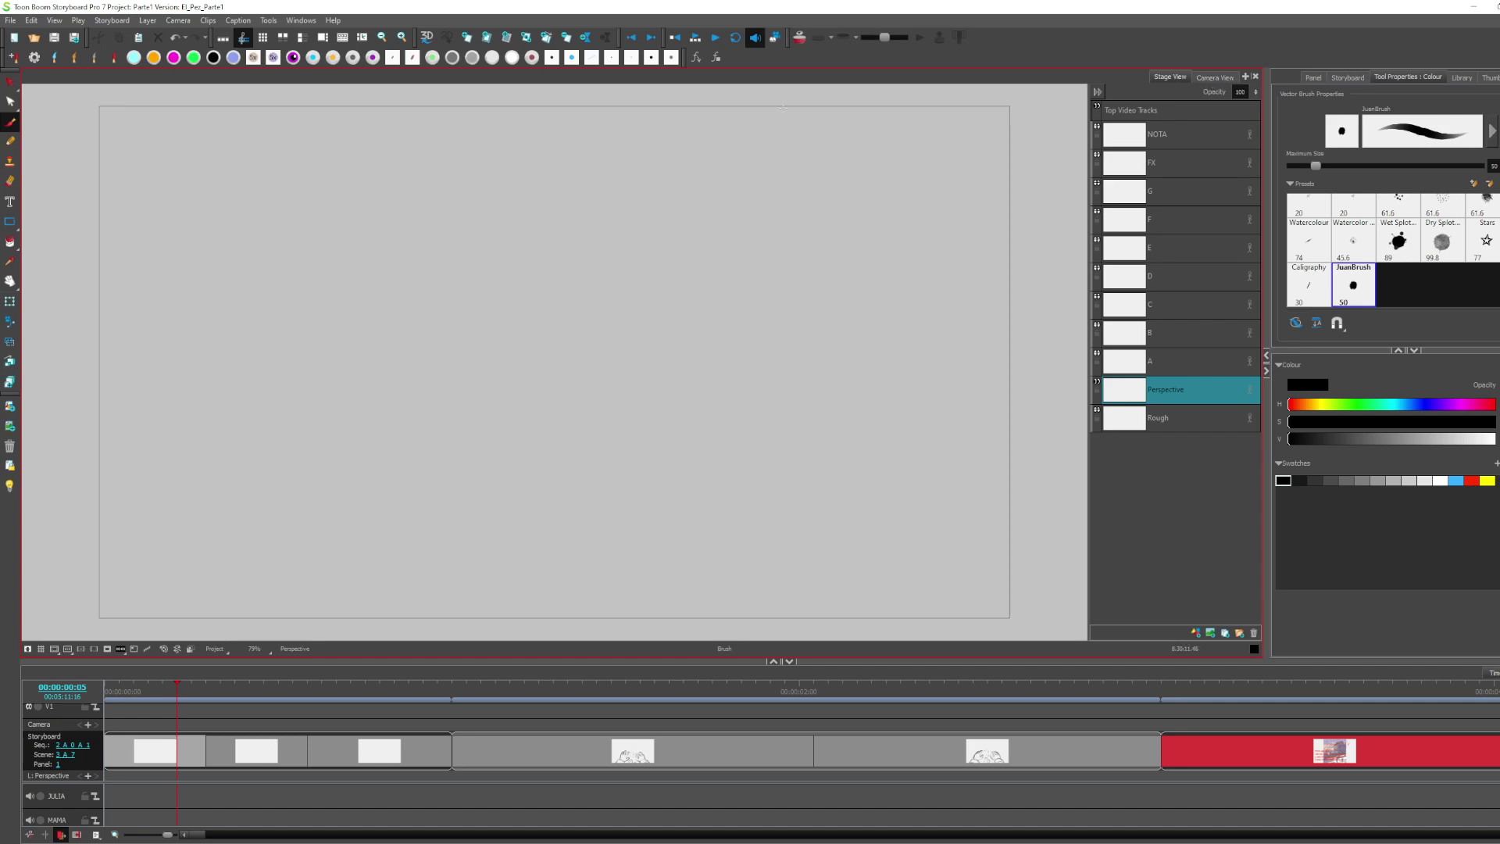
click(776, 39)
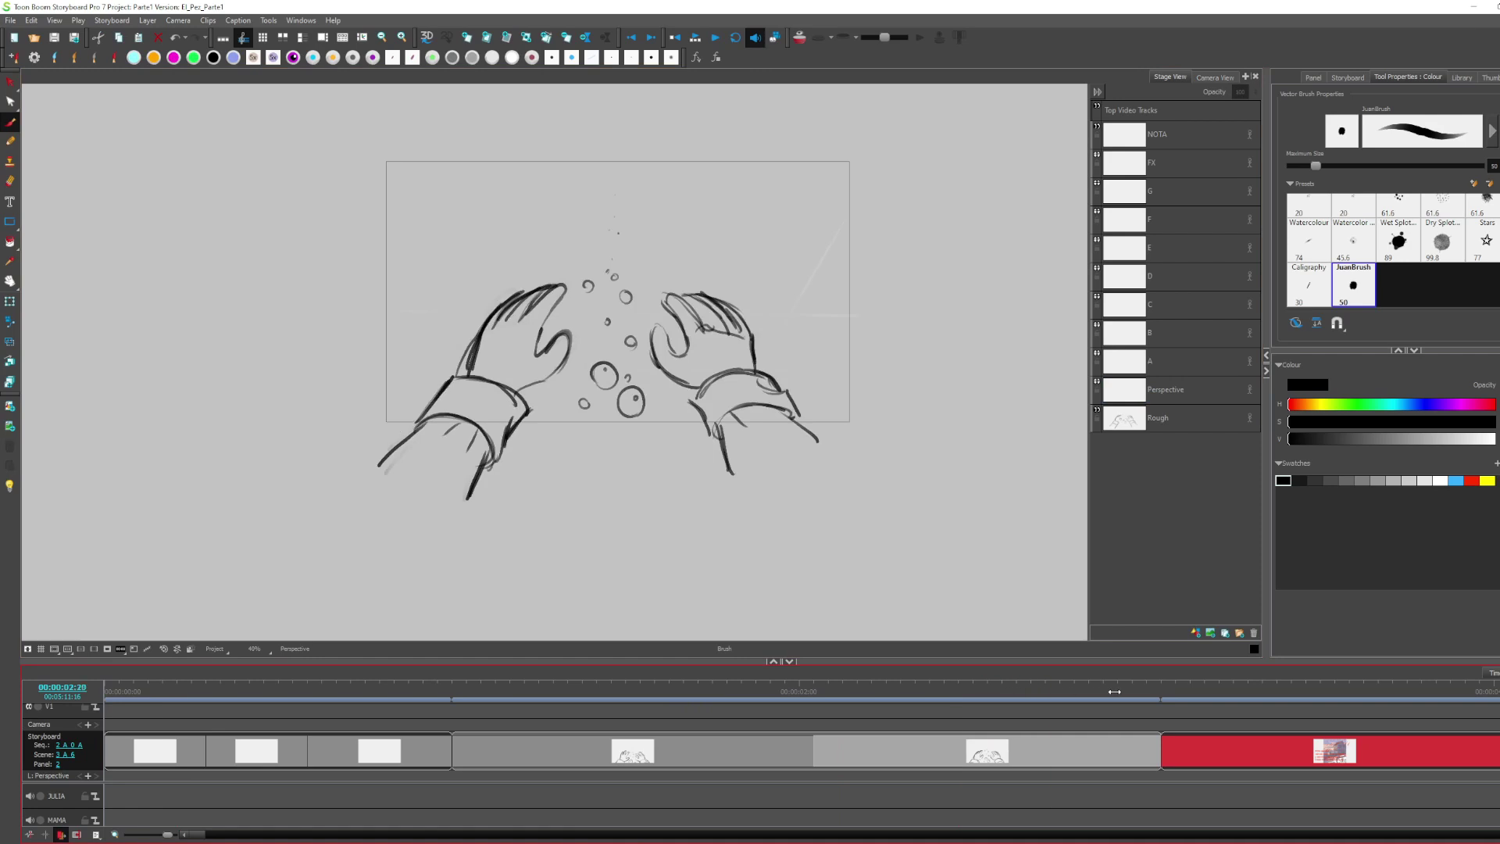
scroll(1108, 728, down, 8)
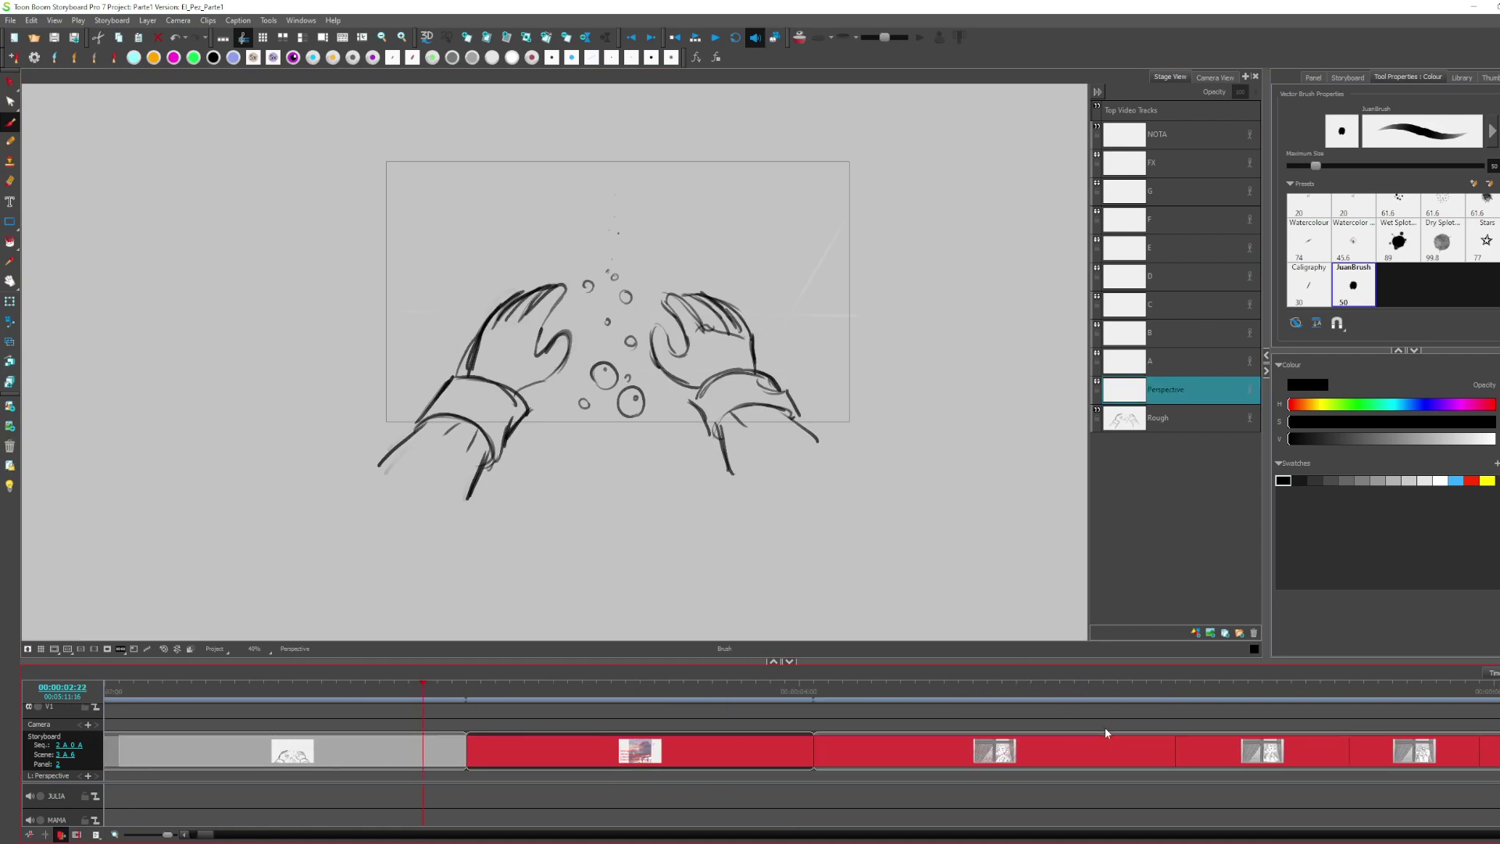
scroll(886, 731, up, 10)
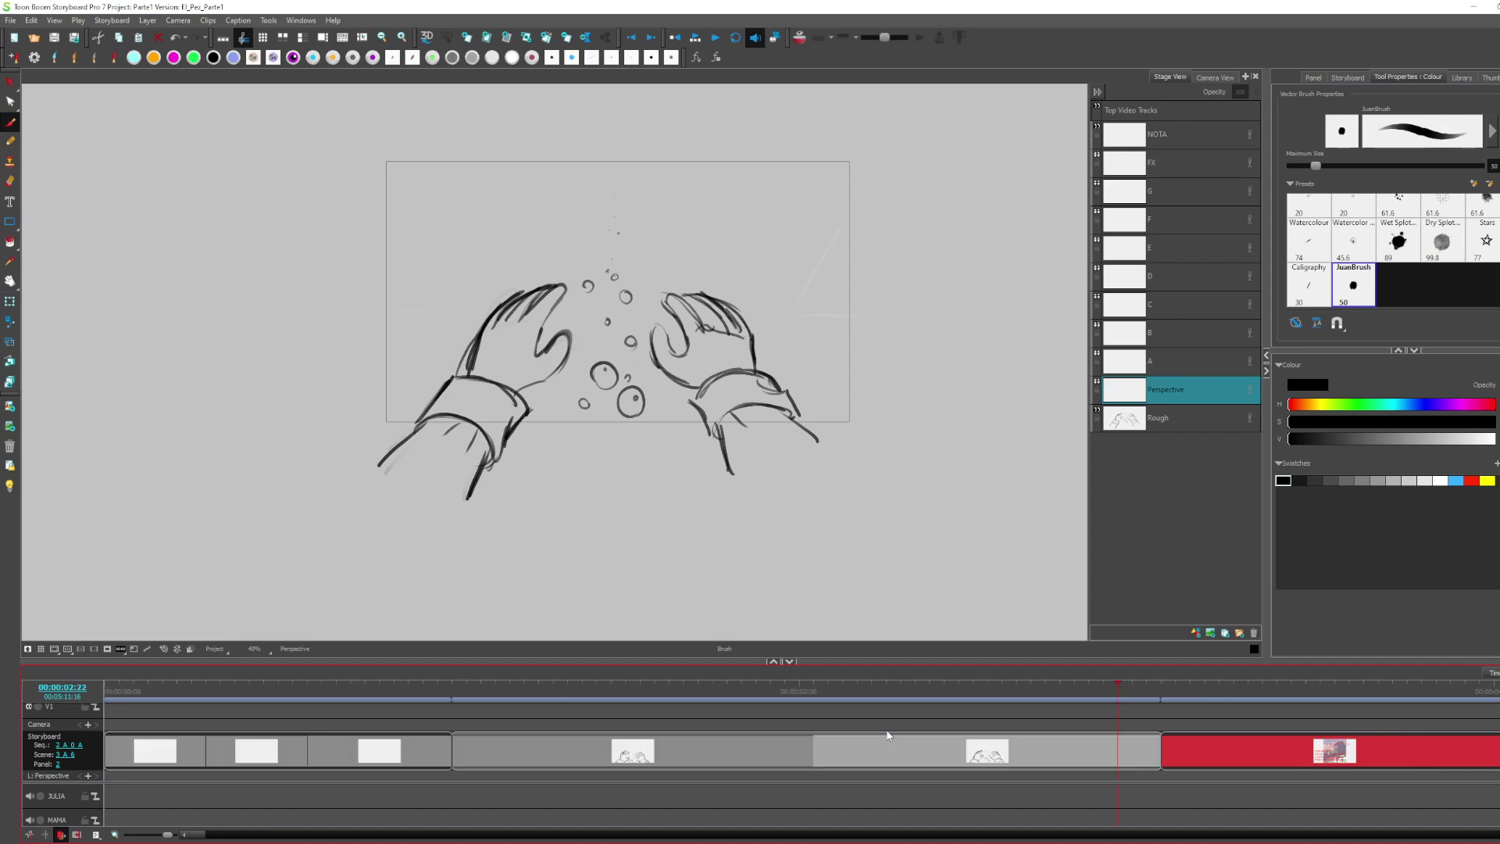
scroll(887, 732, down, 8)
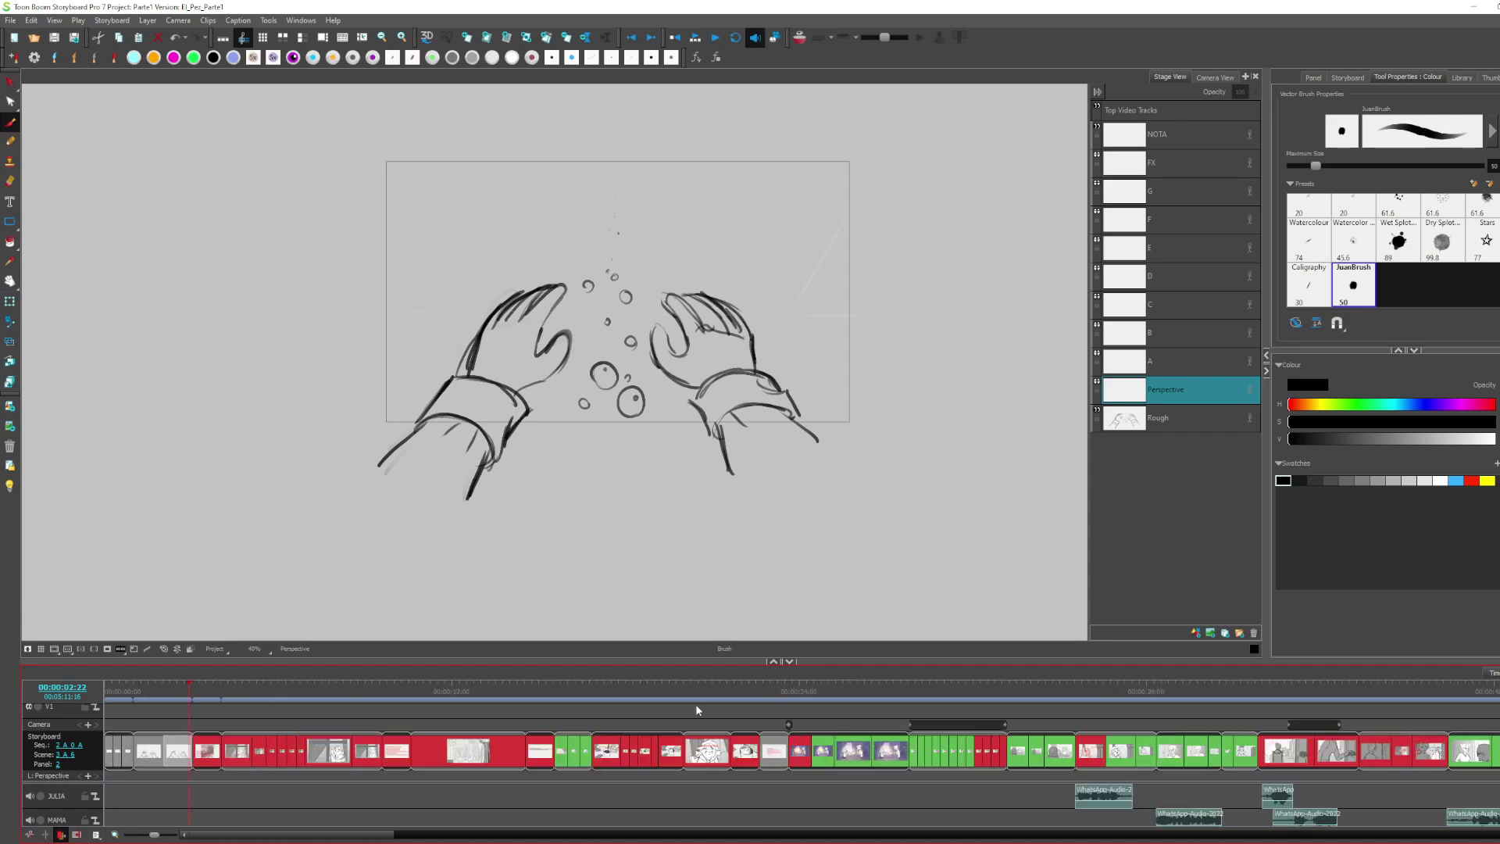
click(708, 686)
mouse_move(708, 685)
mouse_down()
mouse_move(899, 700)
mouse_move(1003, 685)
mouse_move(904, 696)
mouse_up()
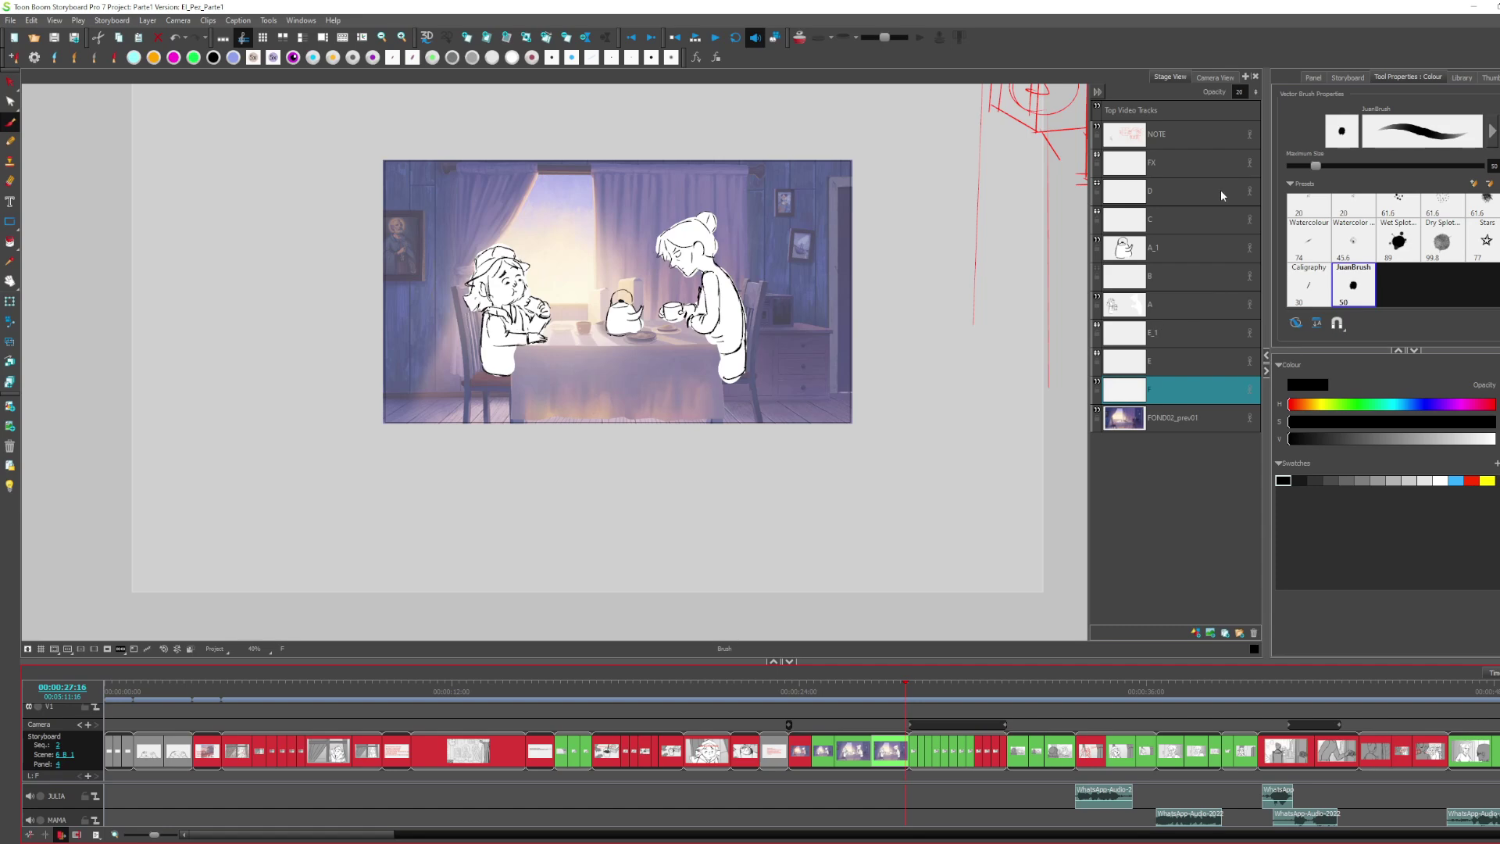
Switch to the Camera View and scrub forward to the "El PEZ" title panel at 00:00:30:11
click(1215, 77)
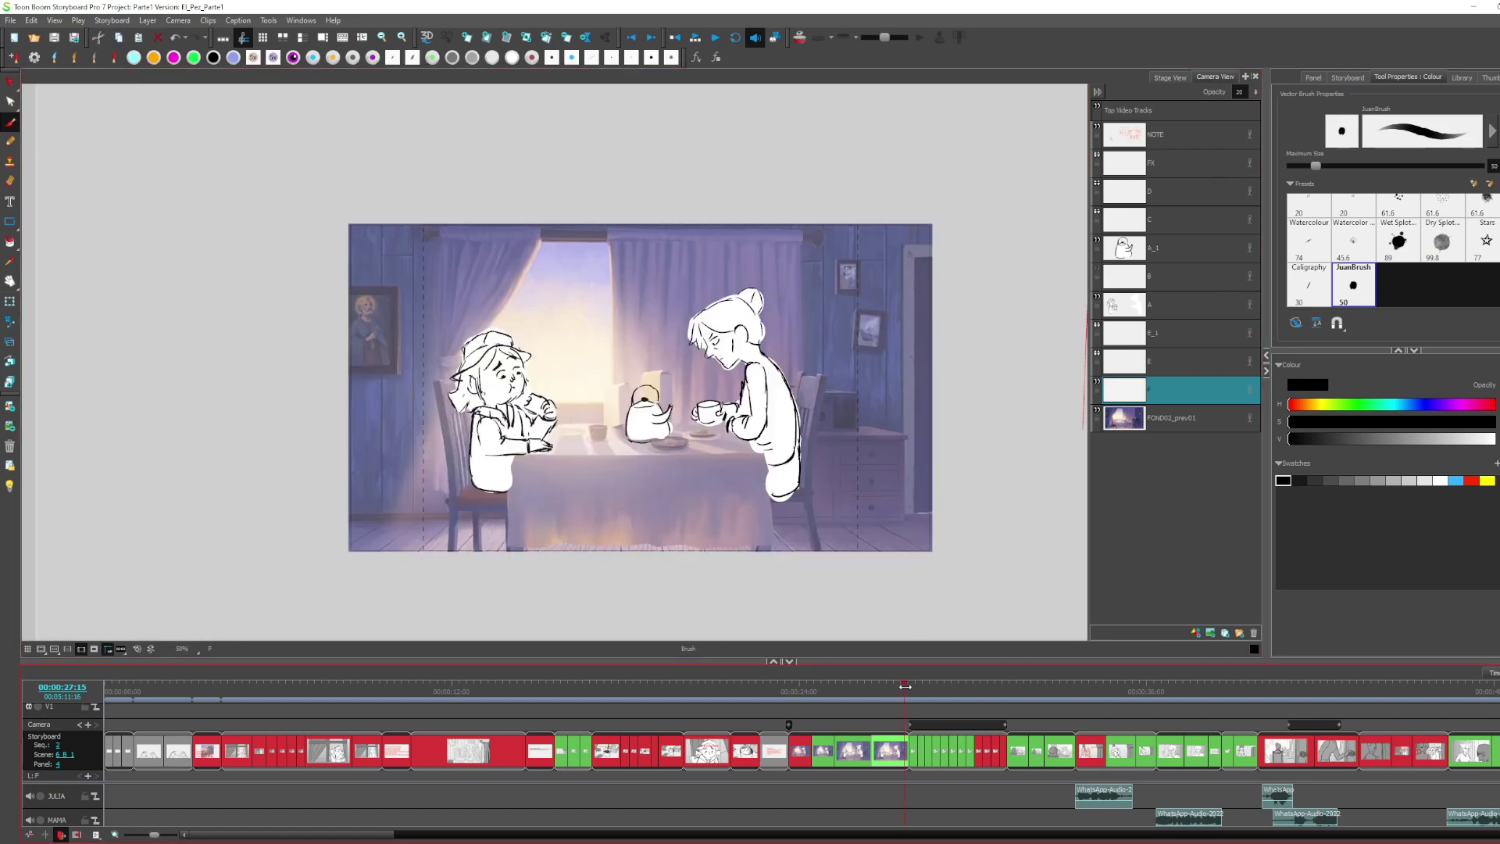
drag(930, 690, 986, 707)
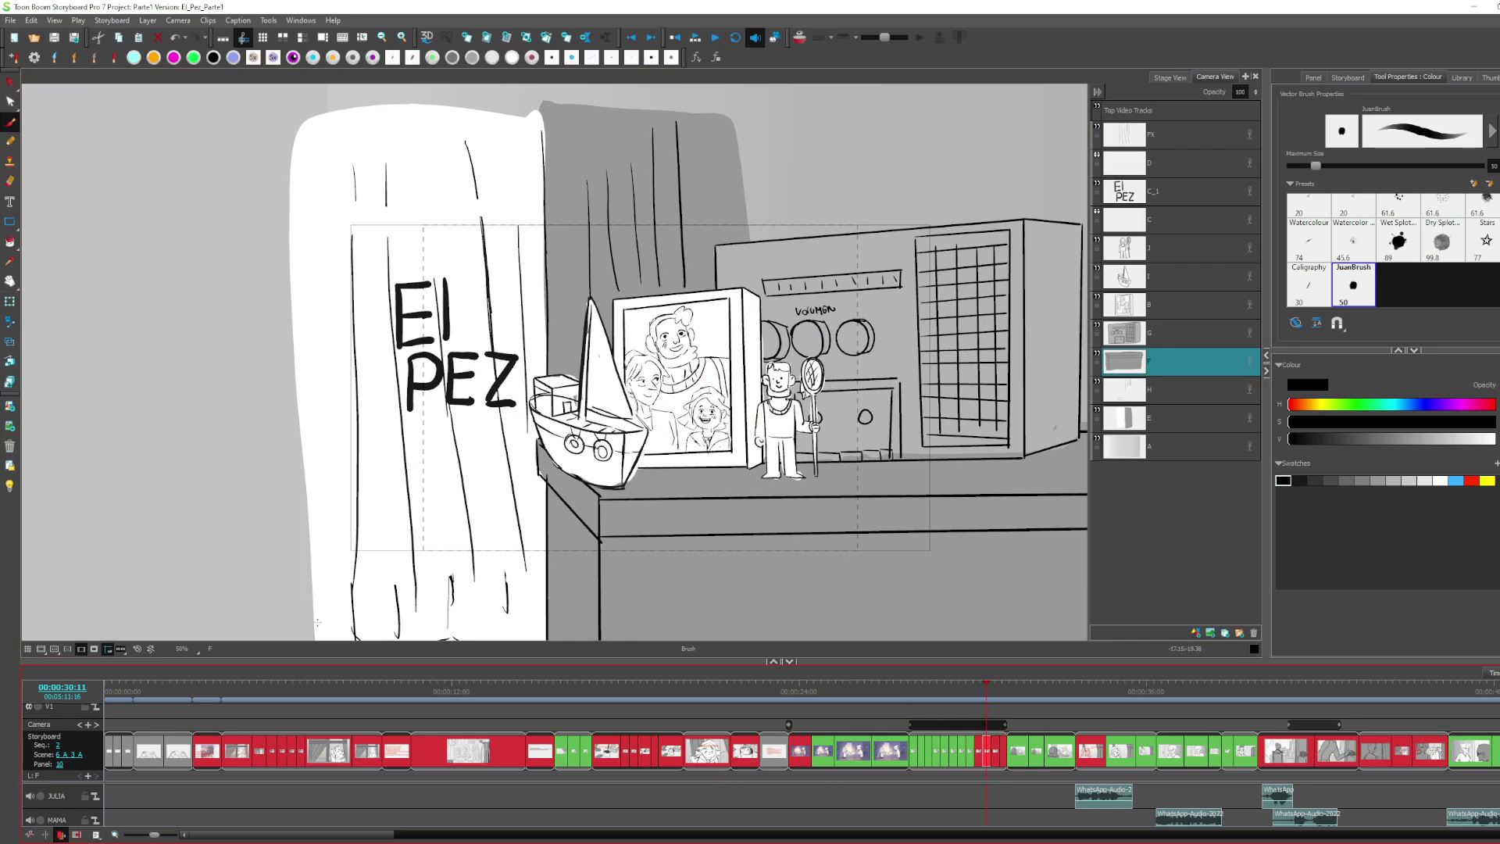
Toggle the camera mask on and off to compare the artwork inside and outside the frame
click(94, 654)
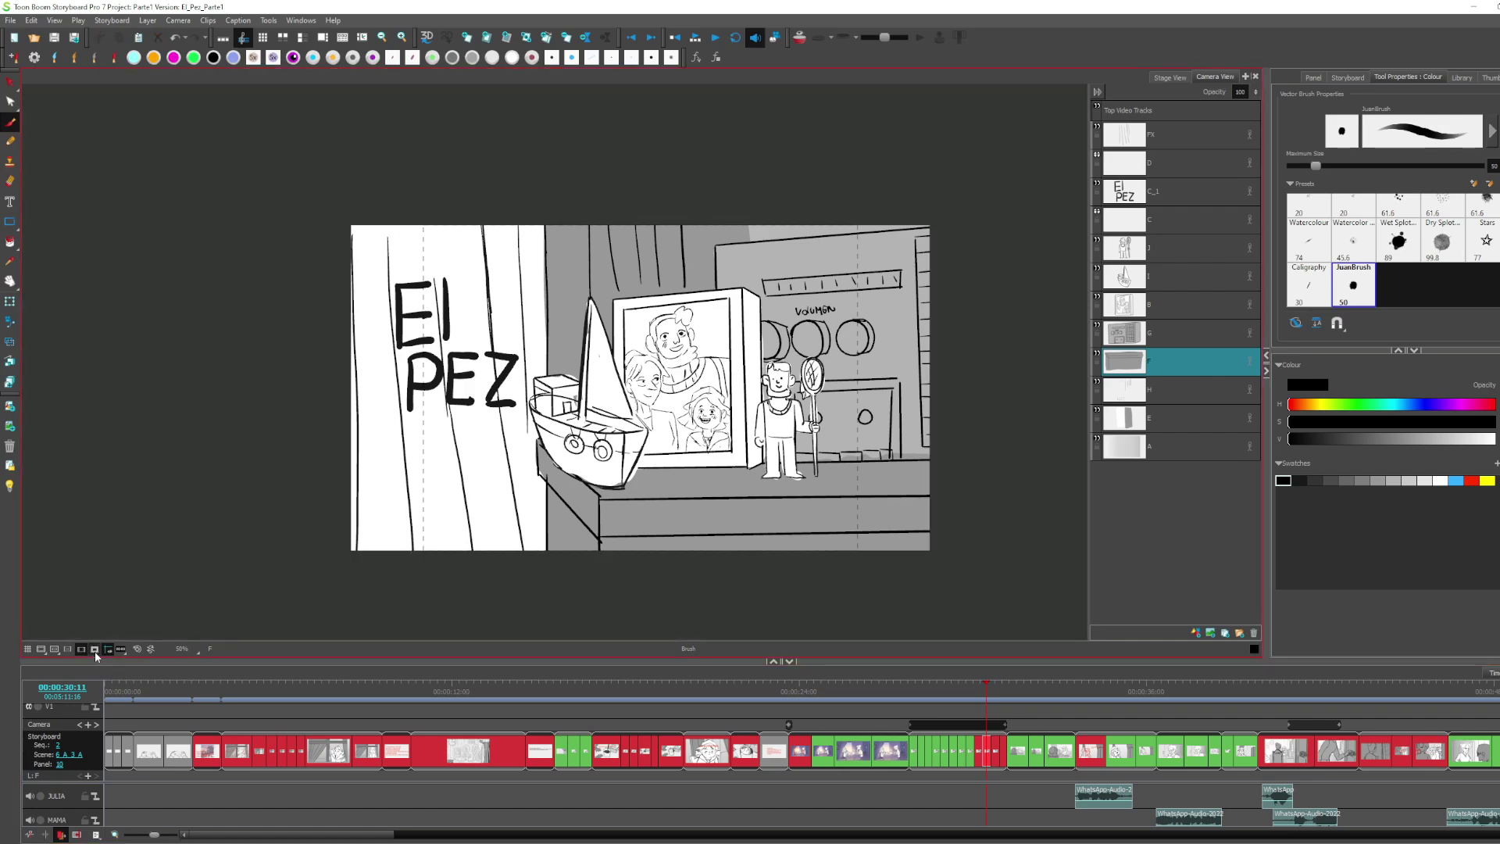
click(95, 651)
click(94, 651)
click(95, 651)
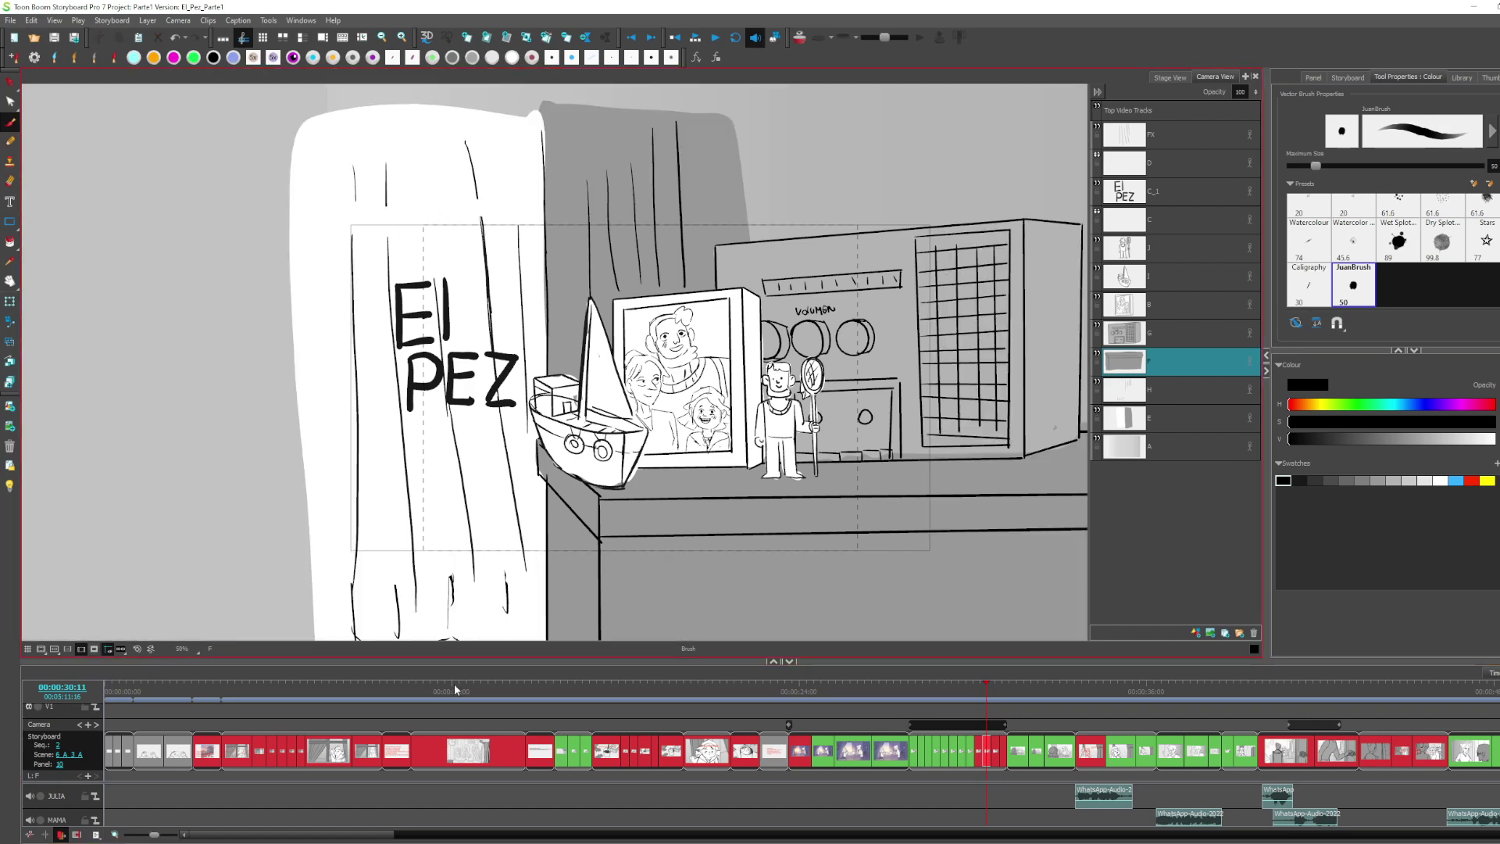
Scrub back to an earlier panel of the camera-move scene at 00:00:28:13 and show it in the Stage View
mouse_move(955, 694)
mouse_down()
mouse_move(898, 693)
mouse_move(975, 678)
mouse_move(931, 680)
mouse_up()
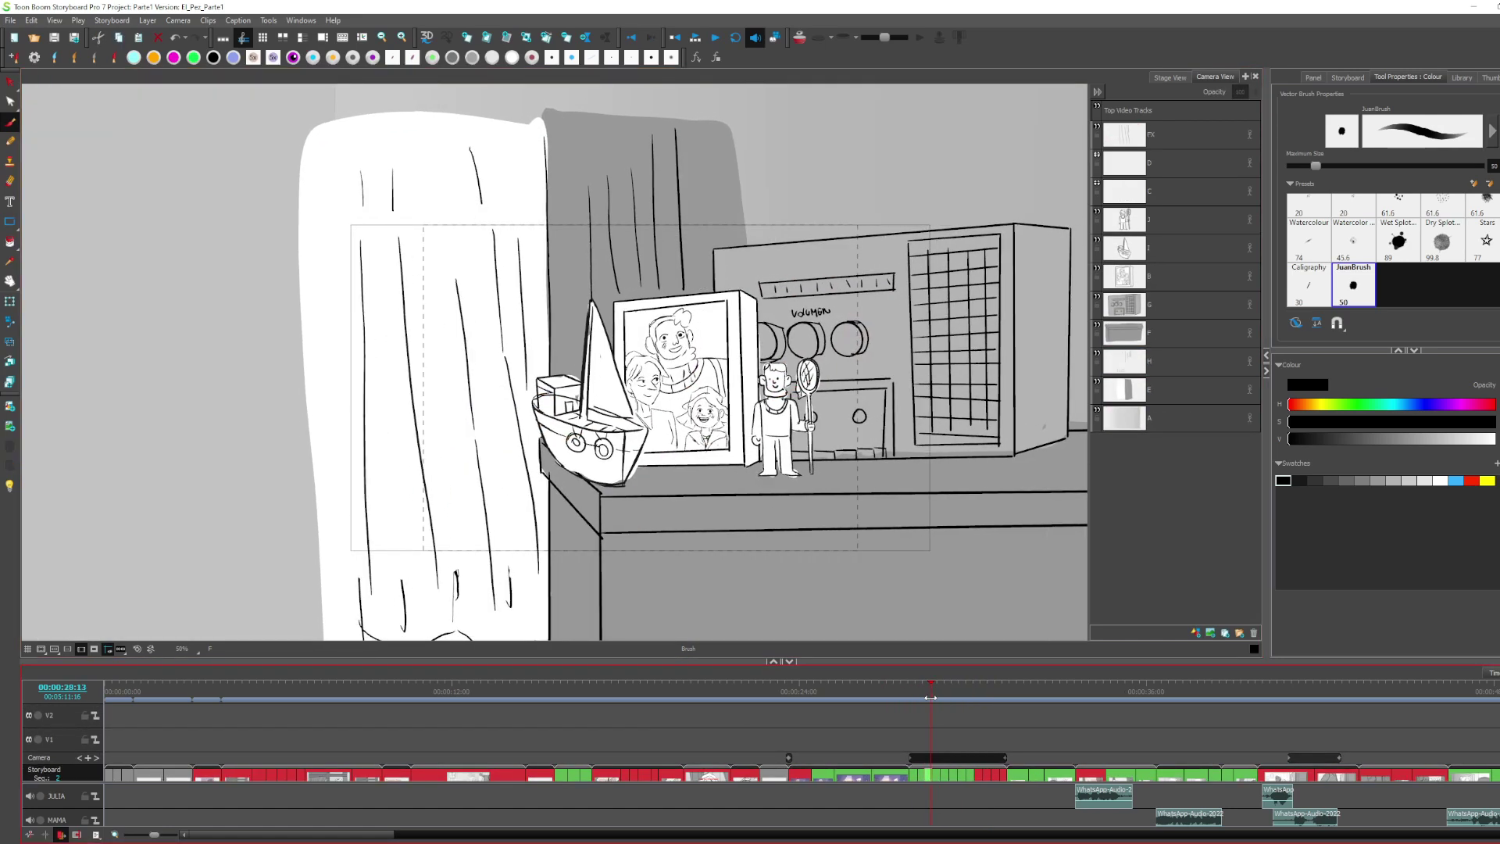
scroll(963, 728, right, 2)
scroll(963, 728, up, 1)
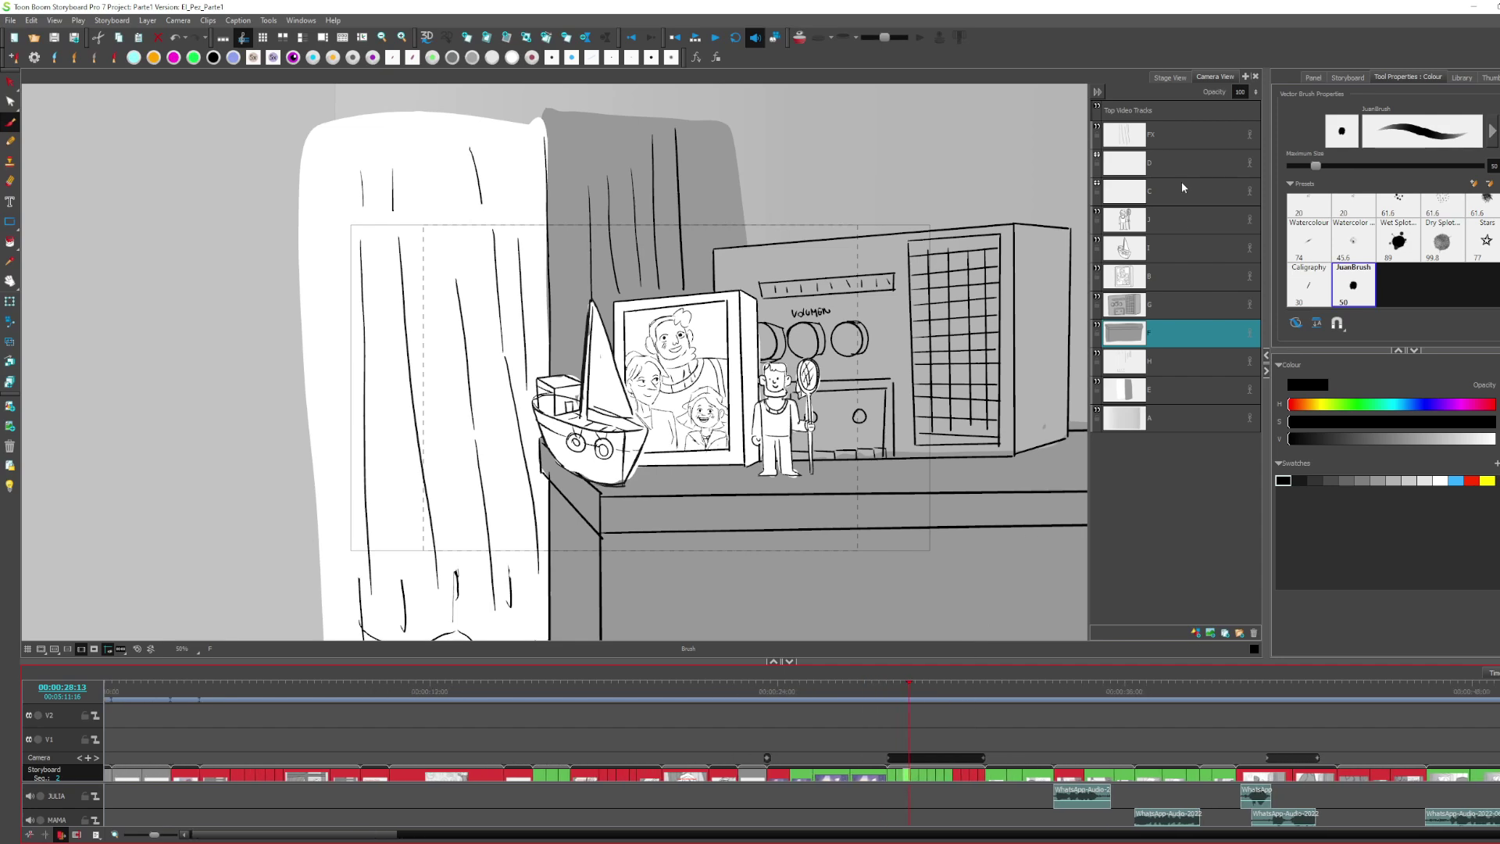
click(1170, 78)
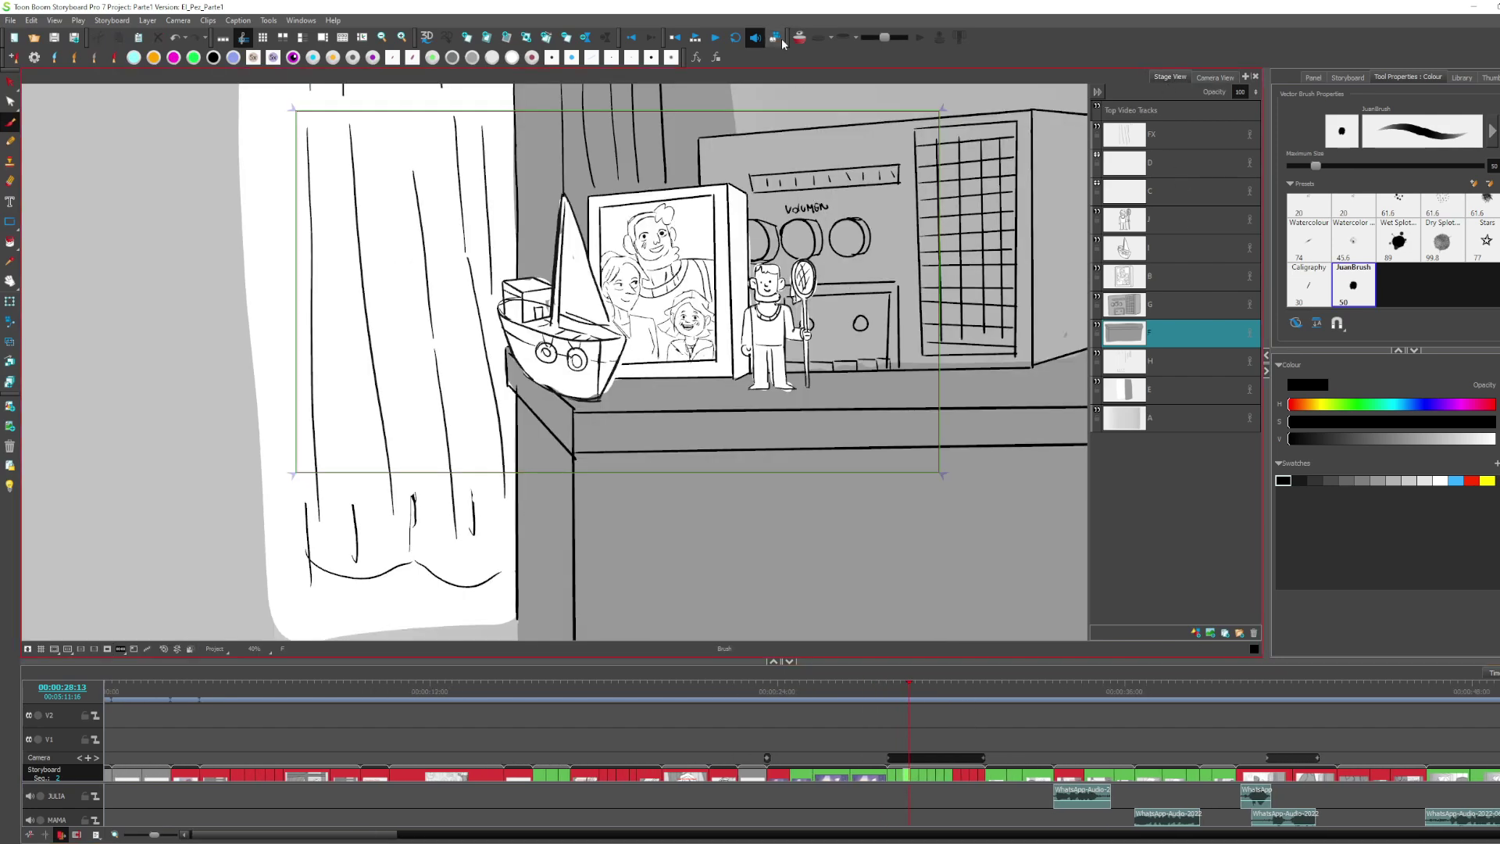
Scrub forward to the "El PEZ" title panel at 00:00:30:12 and examine its artwork in the Stage View
drag(909, 678, 968, 656)
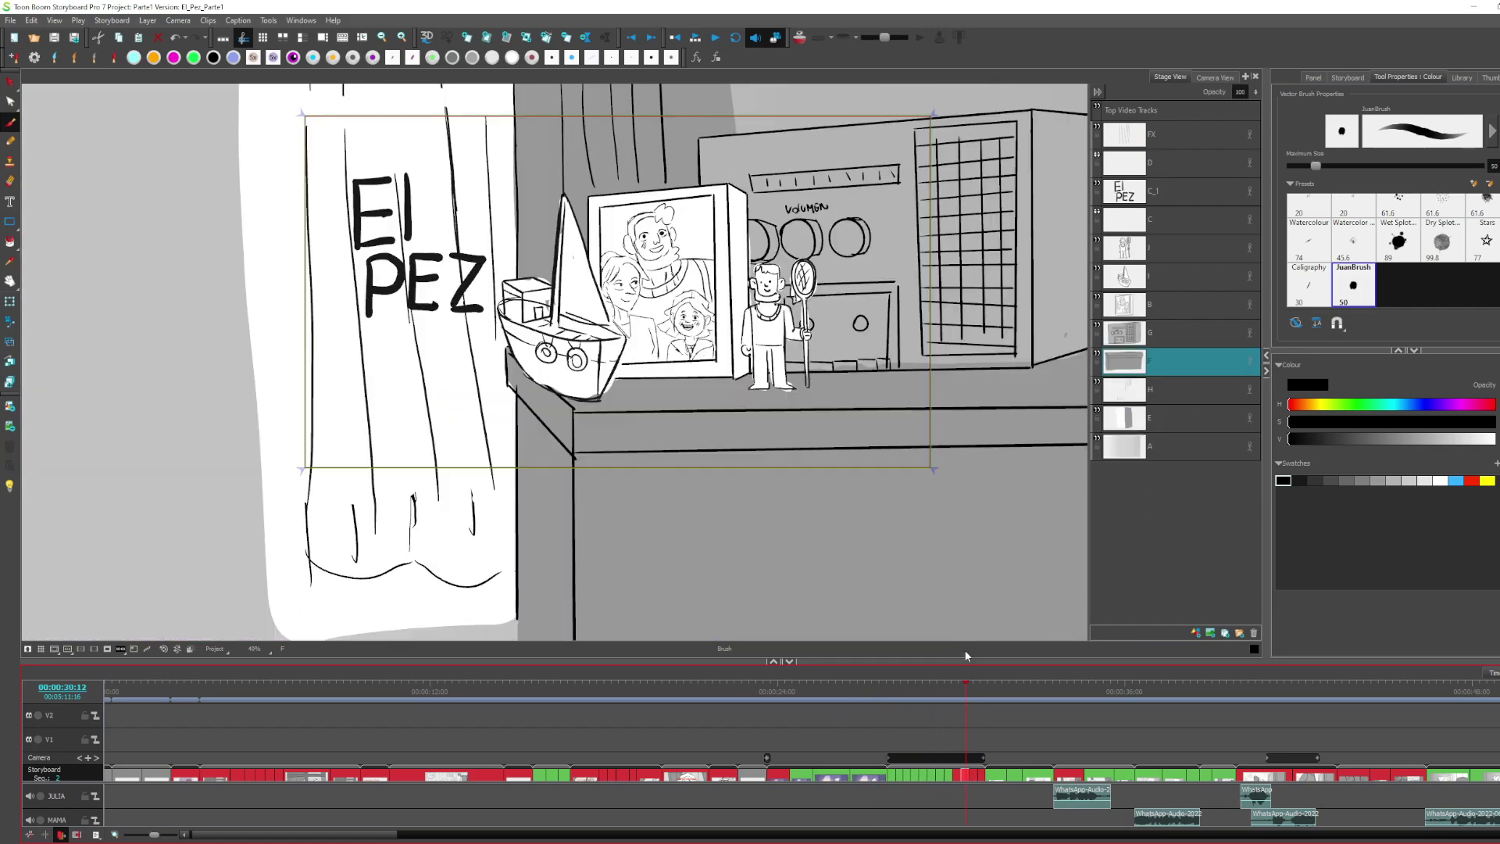
click(759, 40)
click(757, 39)
scroll(607, 374, down, 1)
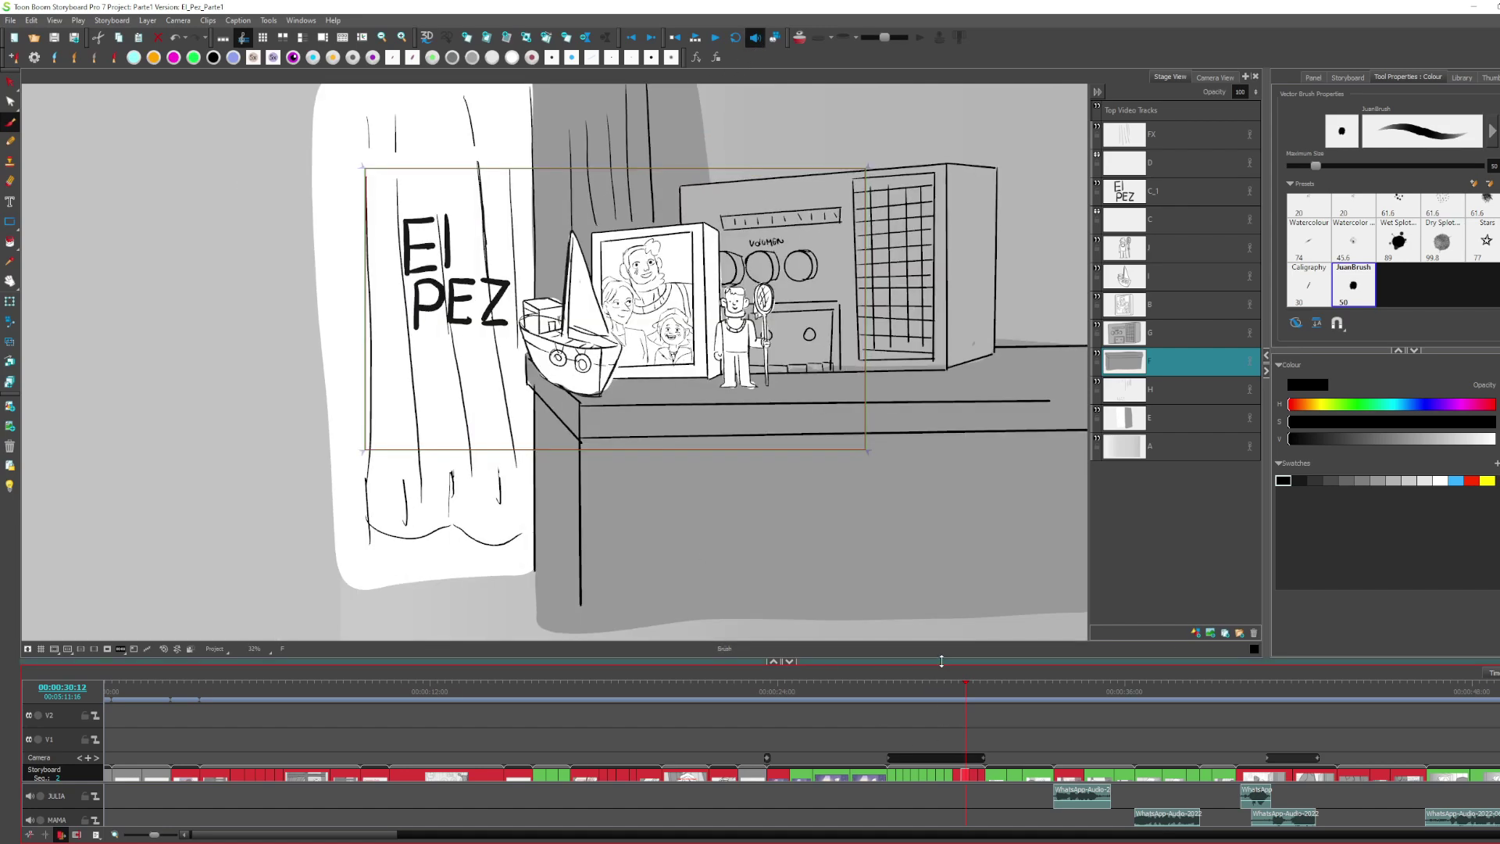
Enlarge the timeline area and the storyboard track's height, and go to the first empty panel at 00:00:00:00
drag(941, 664, 773, 618)
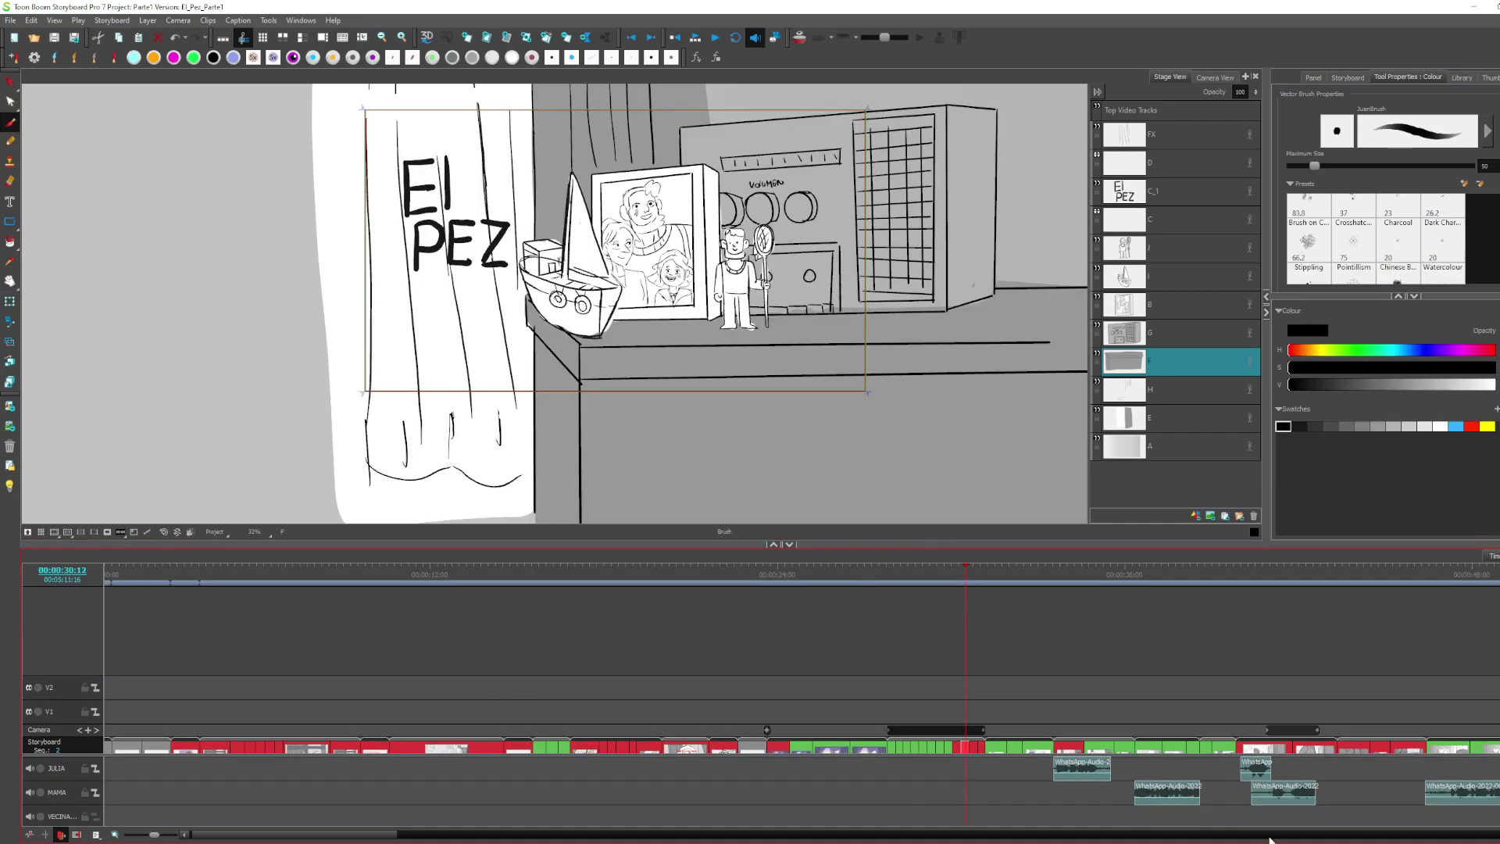
drag(384, 836, 234, 834)
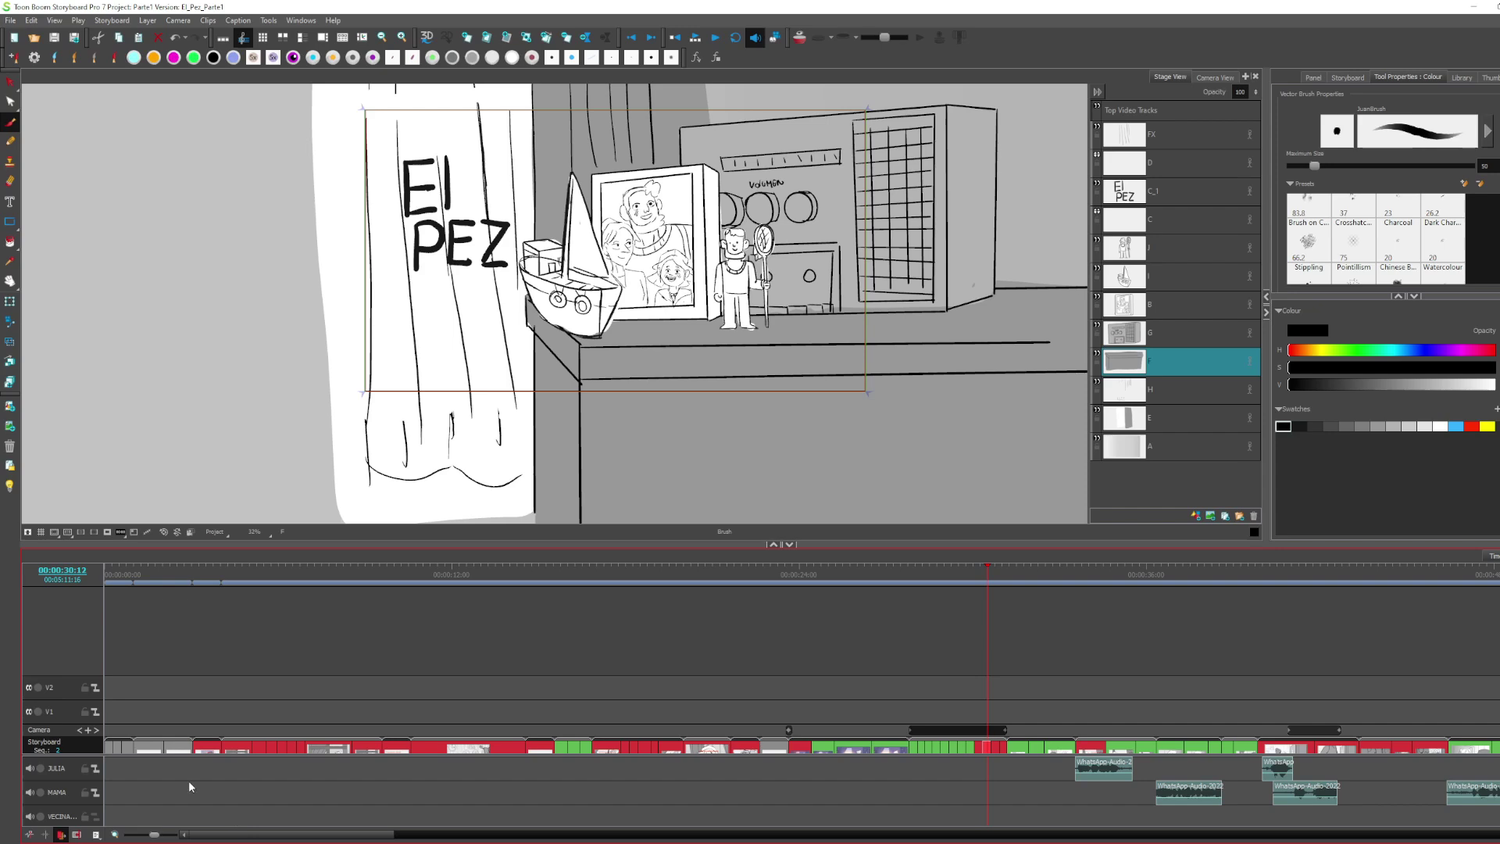
drag(128, 708, 168, 649)
click(110, 721)
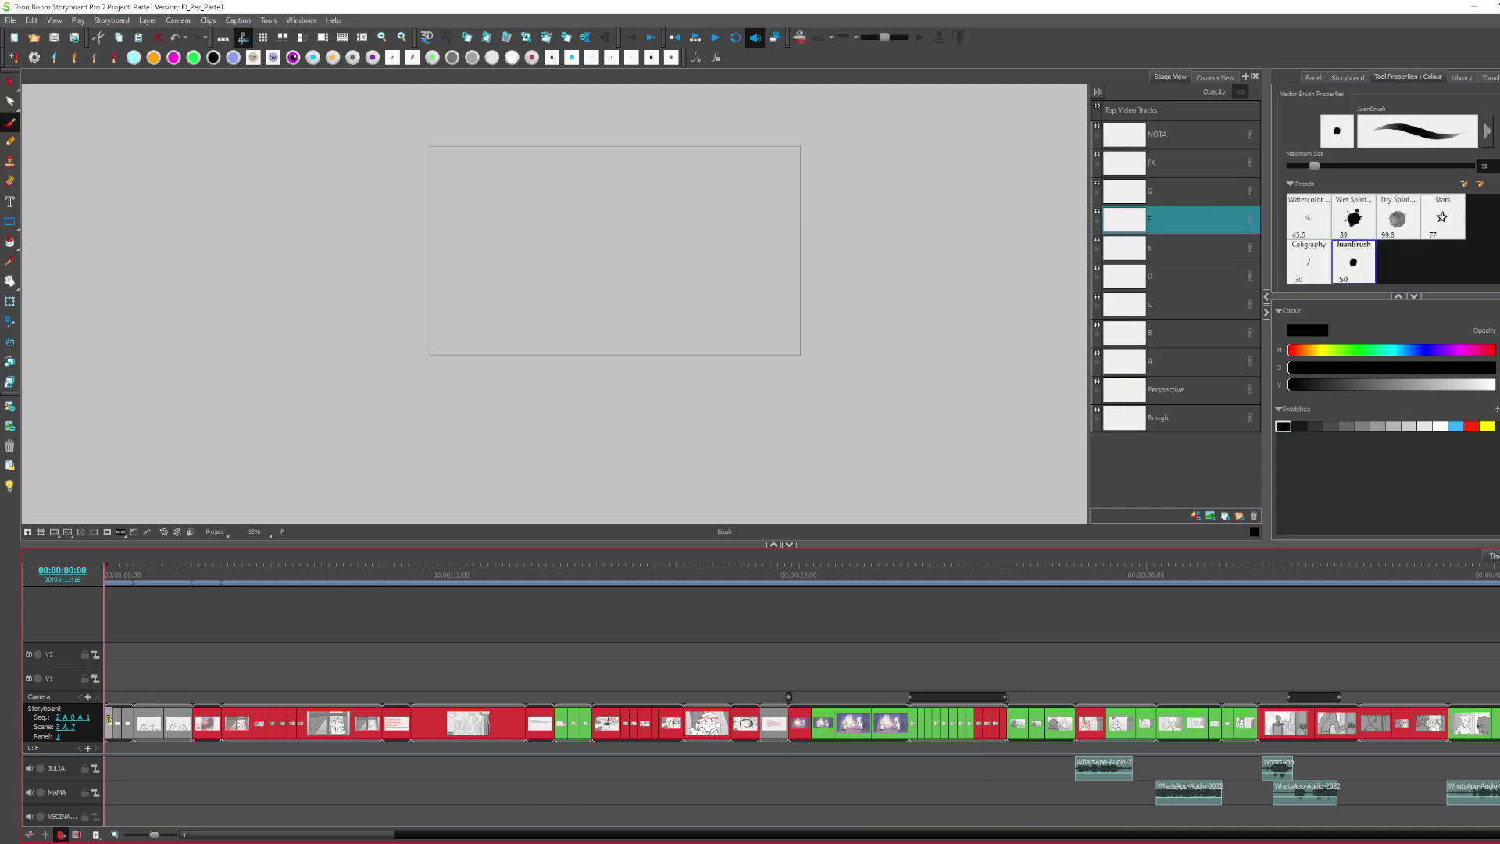
Draw a small black U-shaped stroke on layer F near the upper-left corner of the camera frame with JuanBrush
scroll(519, 206, up, 1)
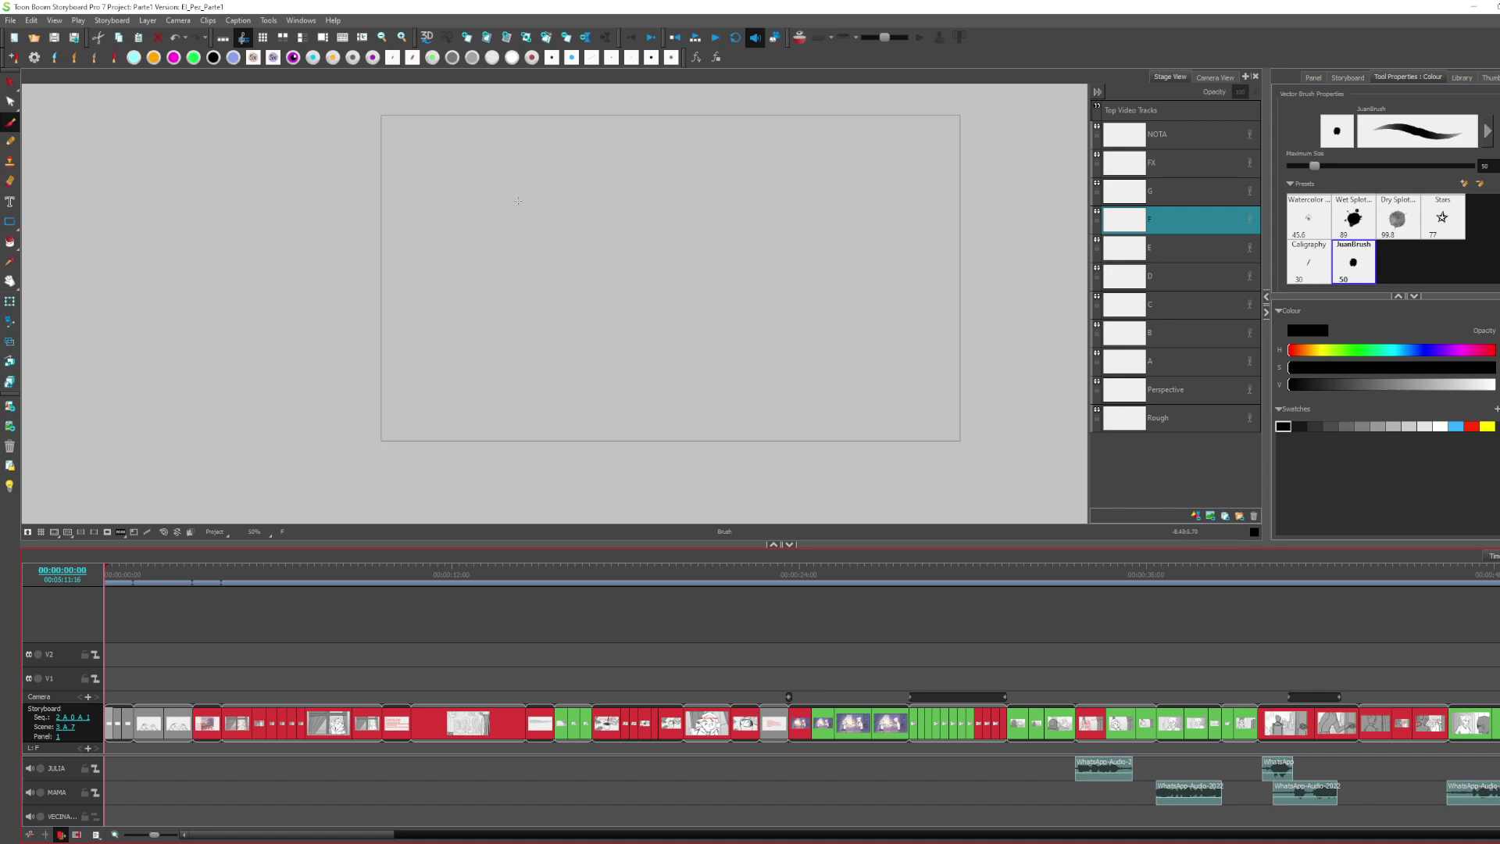
drag(643, 175, 631, 220)
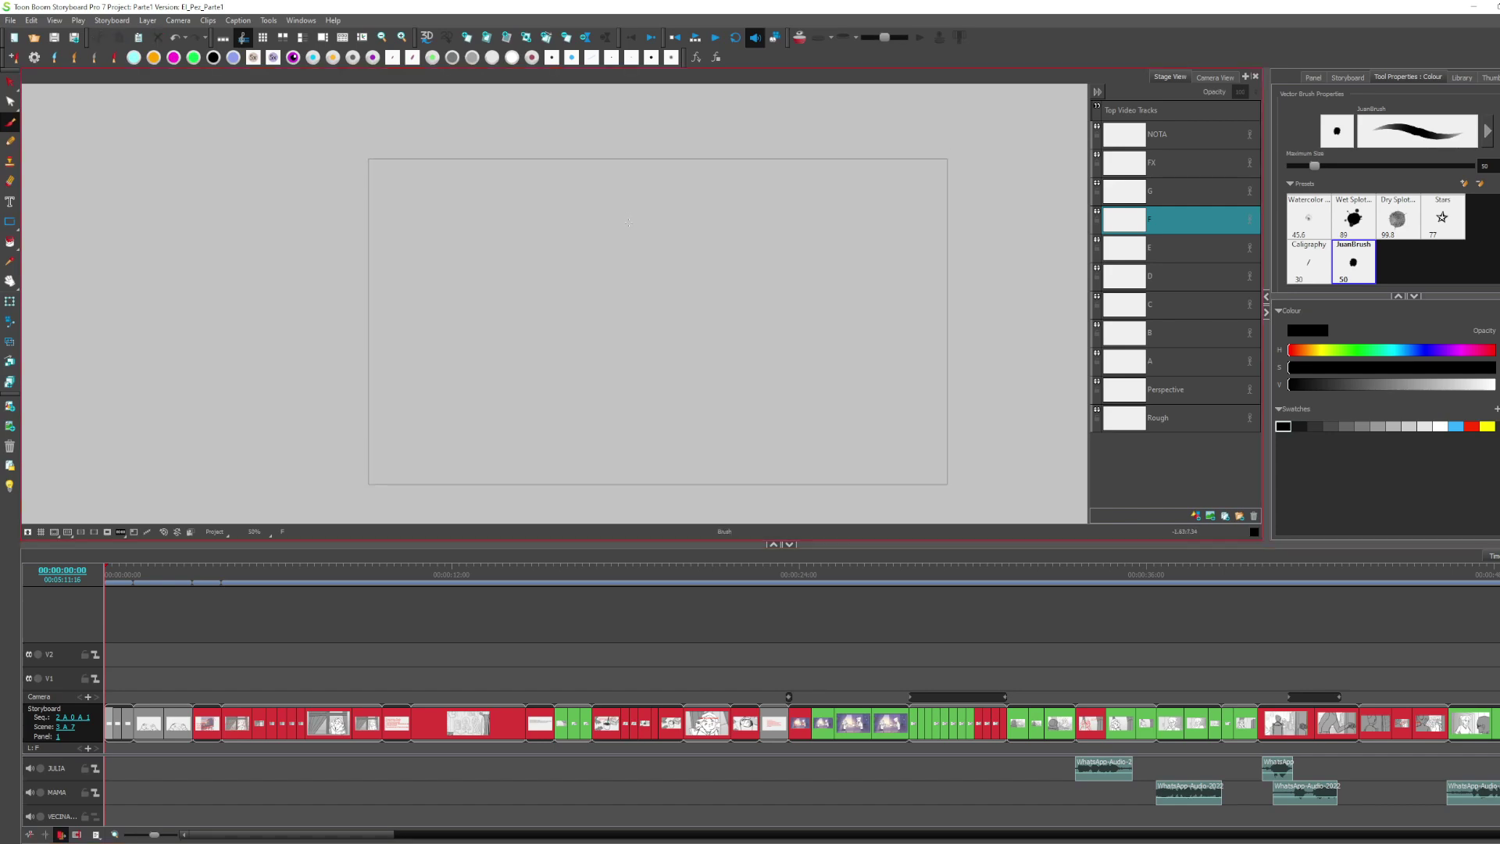
mouse_move(422, 188)
mouse_down()
mouse_move(431, 235)
mouse_move(440, 188)
mouse_up()
Draw three short diagonal brush strokes below the U-shaped mark and undo them one by one
drag(451, 300, 417, 367)
mouse_move(478, 304)
mouse_down()
mouse_move(443, 371)
mouse_move(474, 378)
mouse_up()
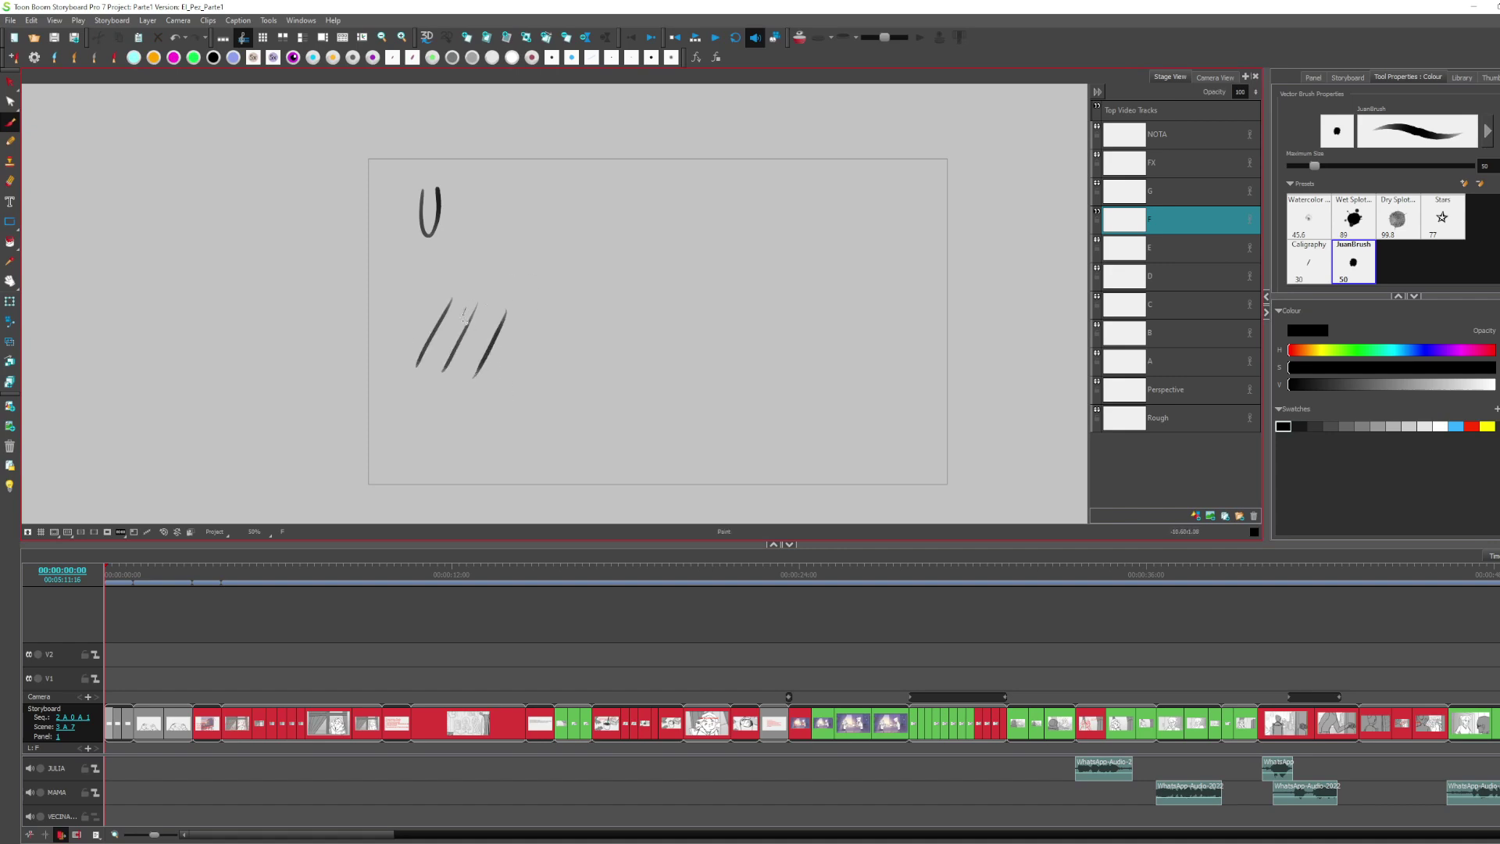
key(ctrl+z)
key(ctrl+z)
key(ctrl+z)
Draw four short diagonal brush strokes side by side below the U-shaped mark
drag(466, 304, 441, 386)
drag(488, 315, 468, 380)
mouse_move(522, 321)
mouse_down()
mouse_move(497, 390)
mouse_move(531, 416)
mouse_up()
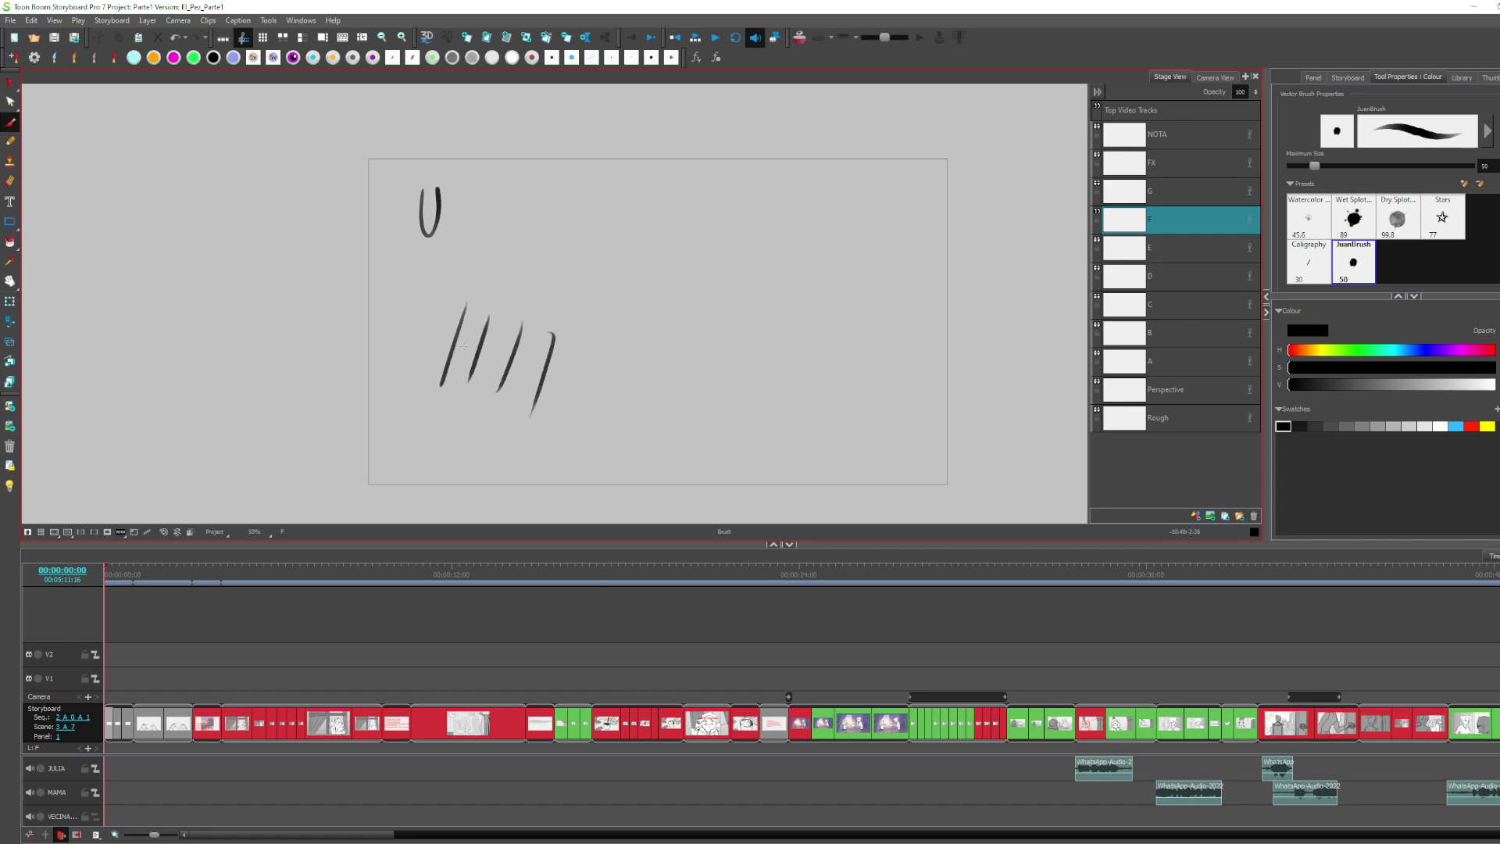
Search the keyboard shortcuts by name for "unpaint", examine the Unpaint Tool's shortcut and description, and close the dialog
click(32, 20)
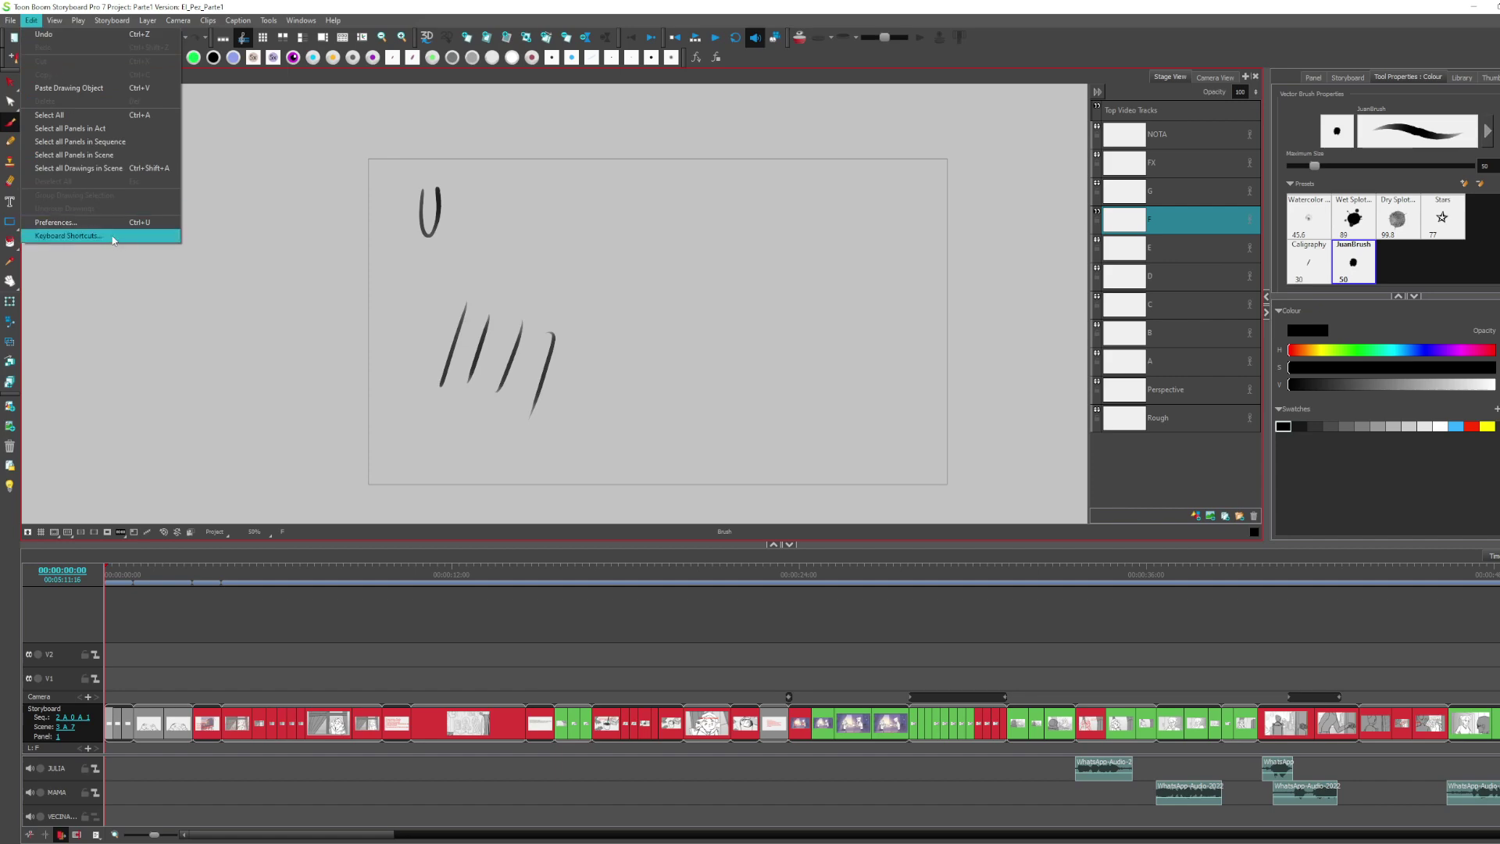
click(109, 236)
click(836, 363)
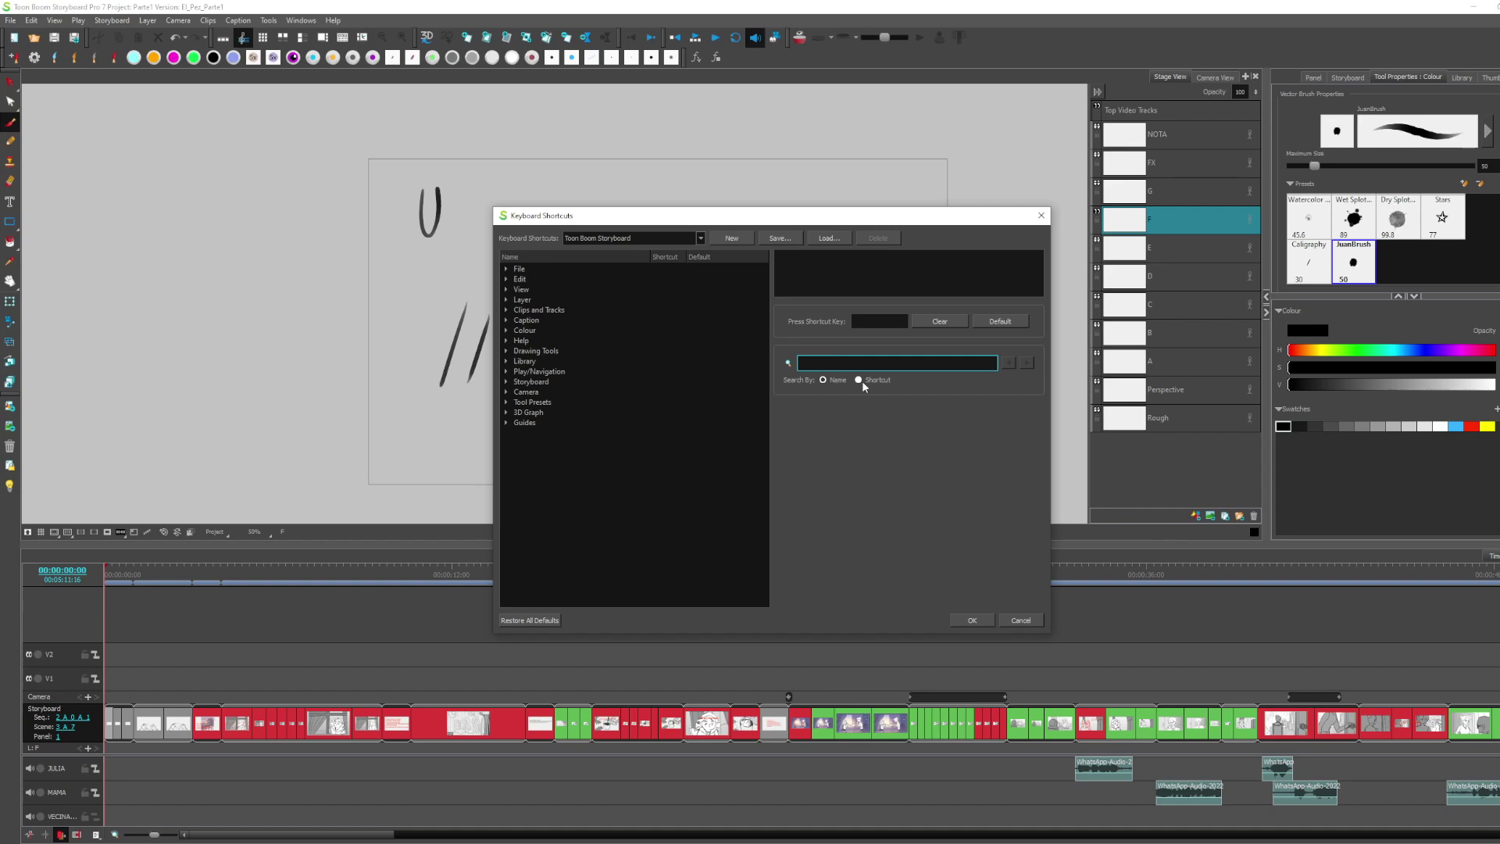
text(unpain)
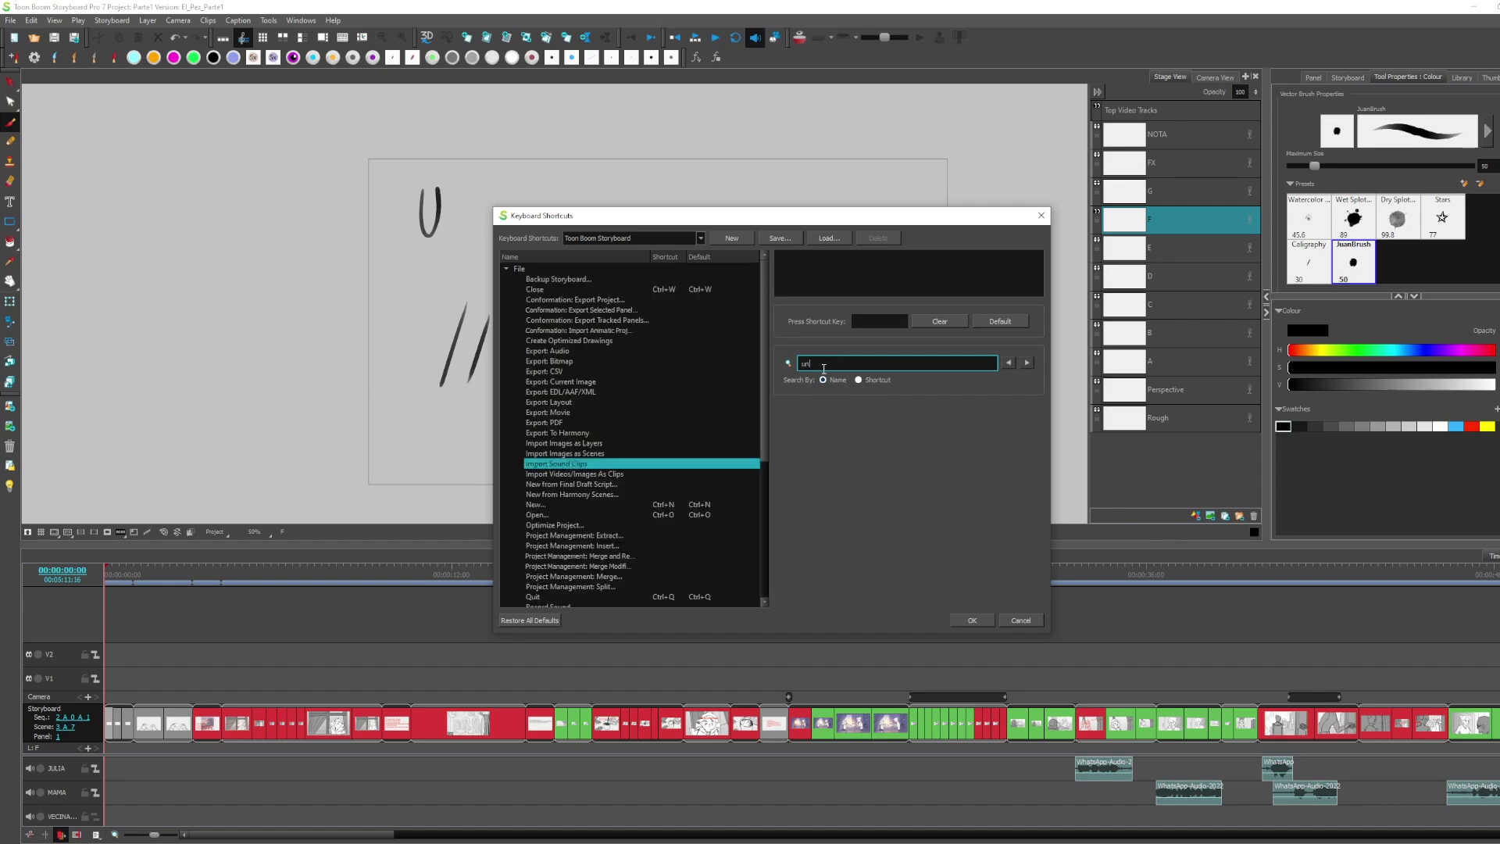
key(BackSpace)
key(BackSpace)
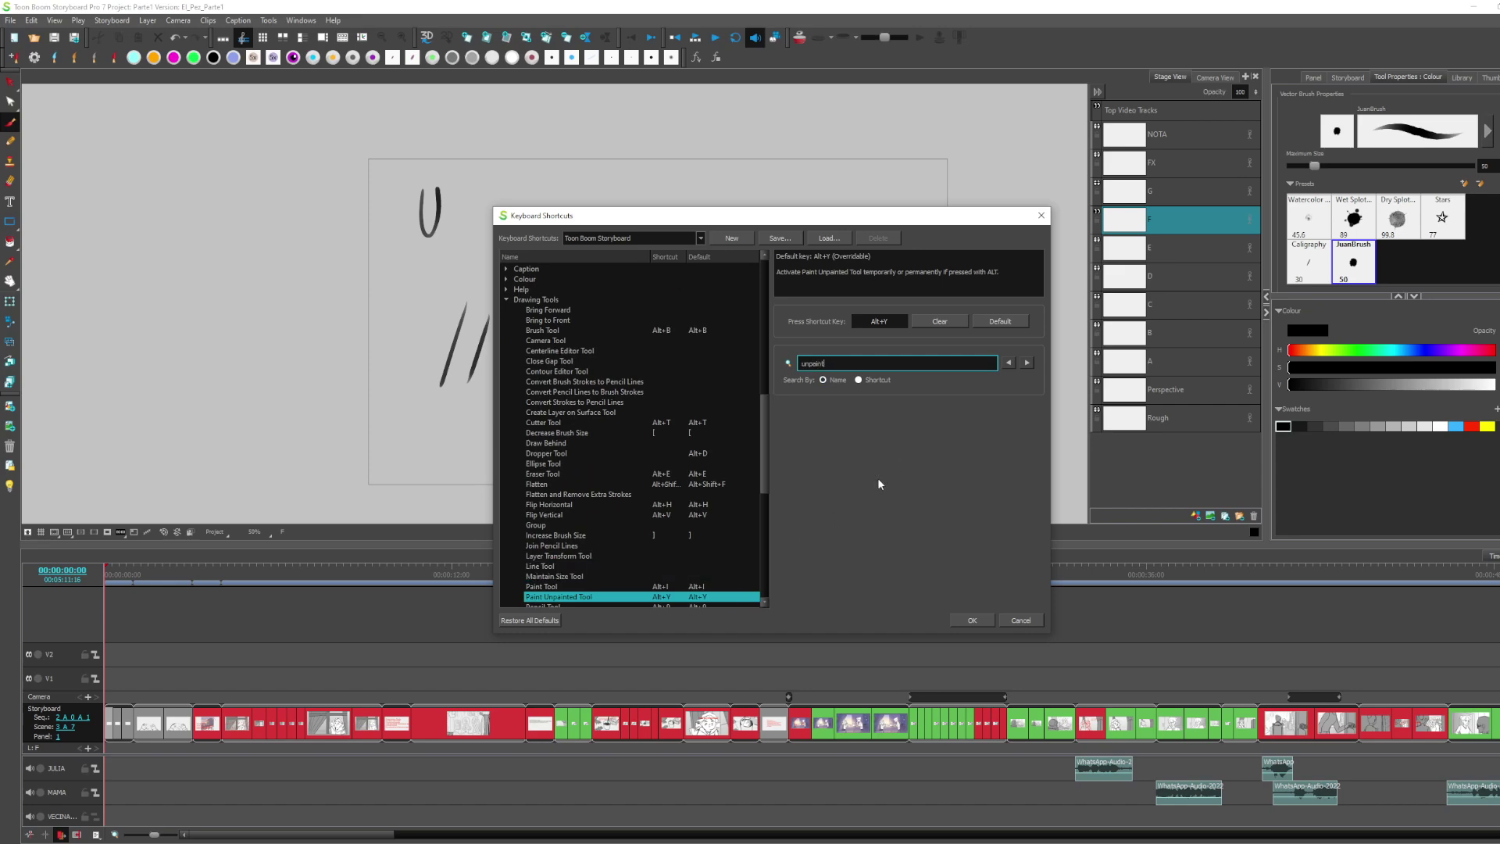
click(1026, 363)
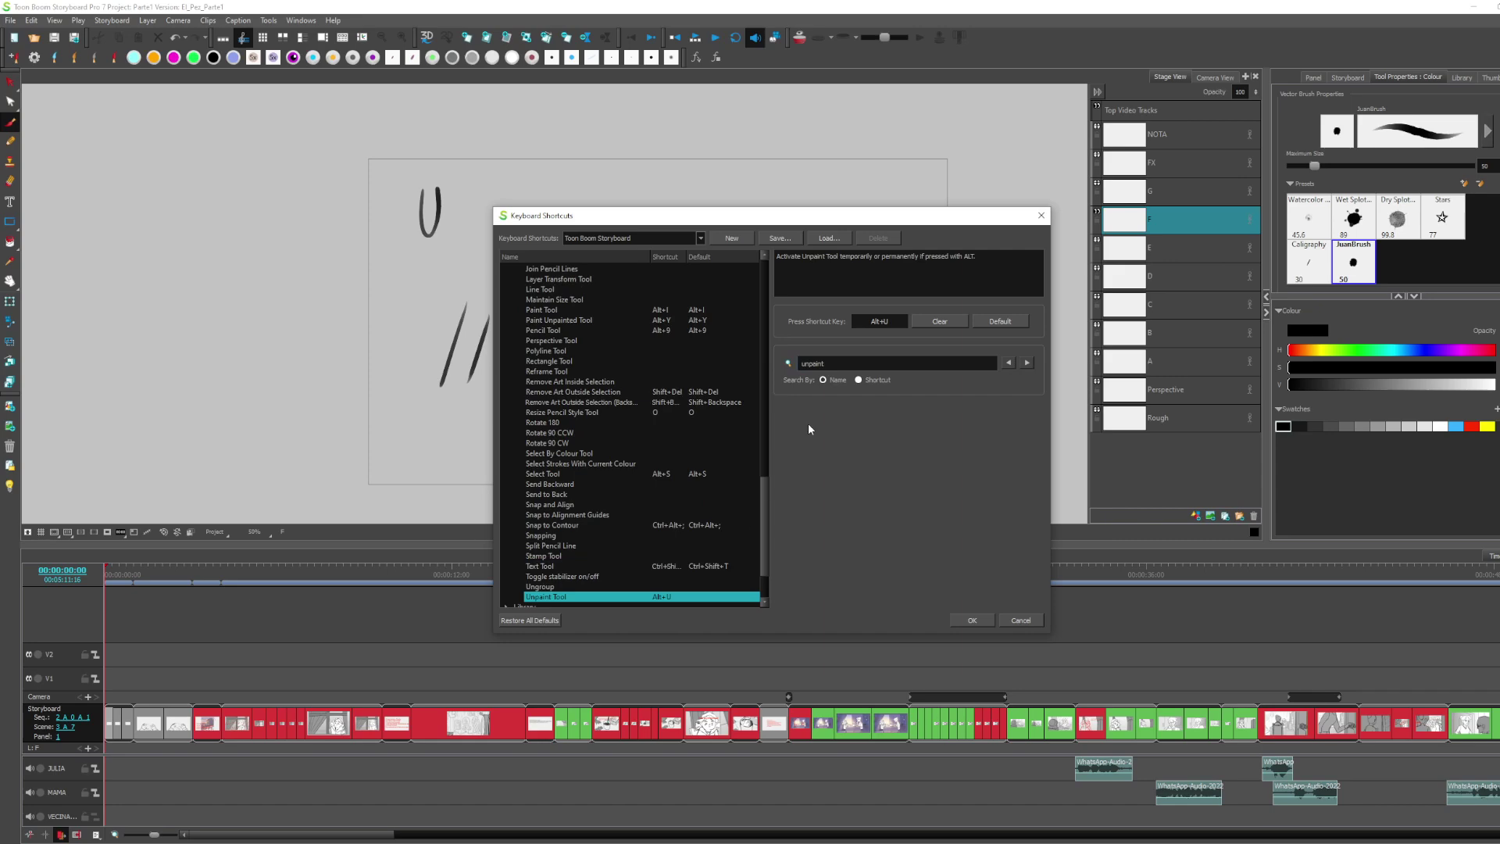
drag(779, 256, 938, 293)
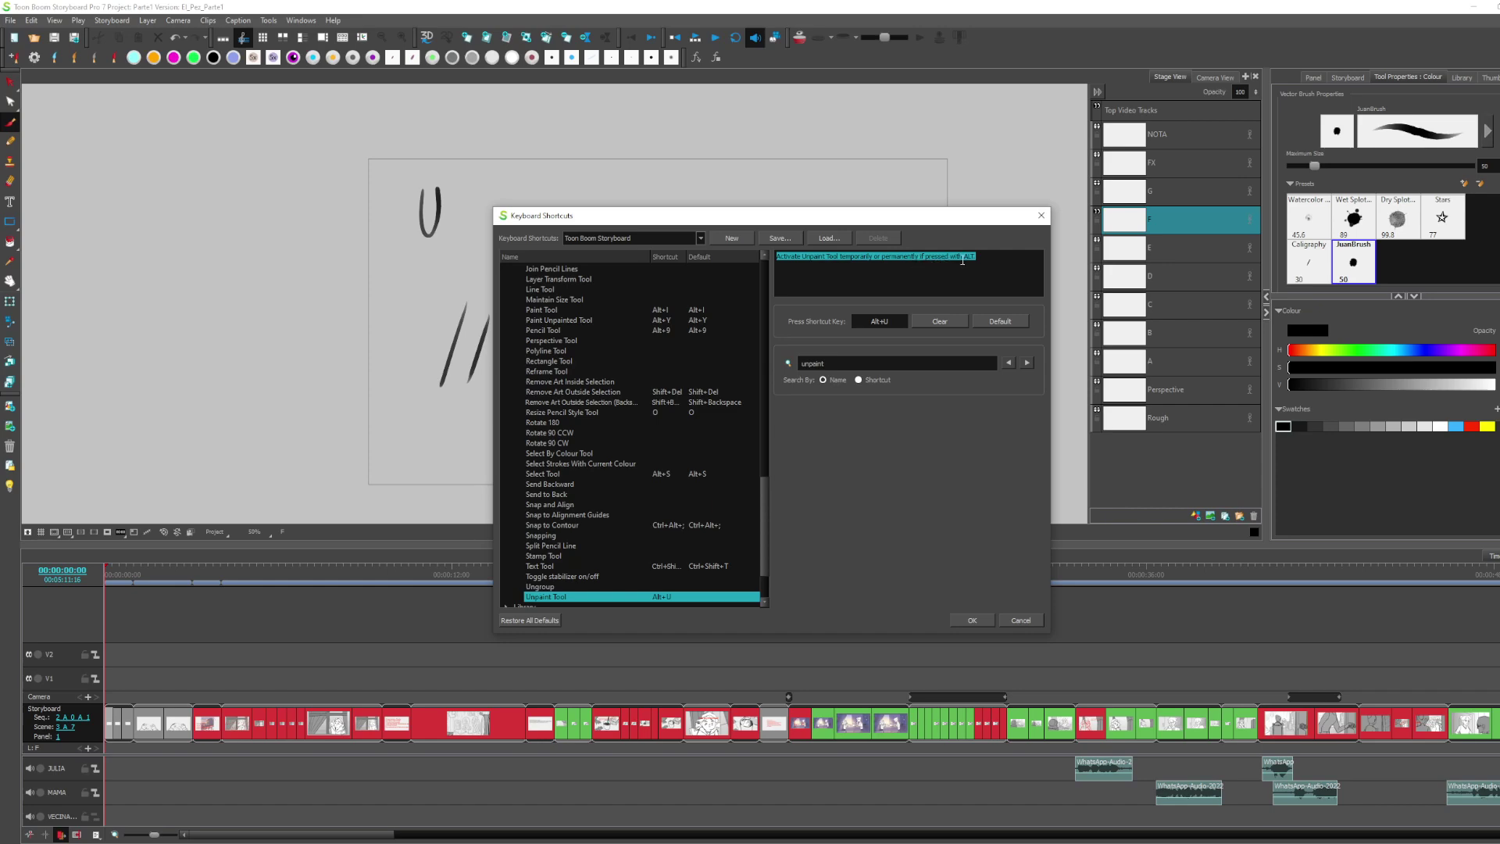
click(1042, 216)
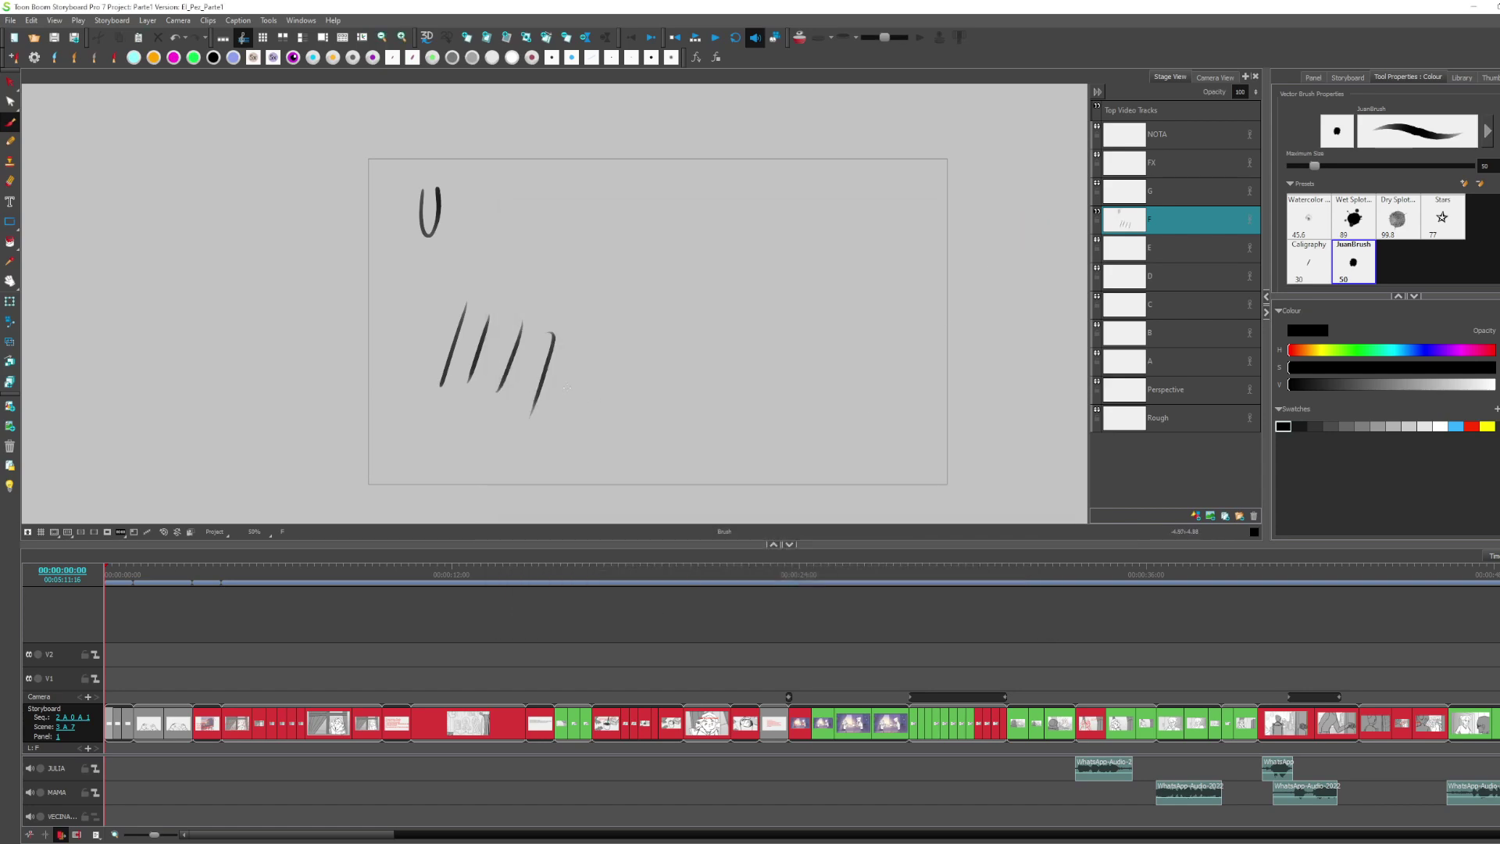
Remove the four diagonal strokes with the Unpaint Tool and draw five new diagonal strokes in that area
mouse_move(604, 308)
mouse_down()
mouse_move(391, 412)
mouse_move(401, 444)
mouse_up()
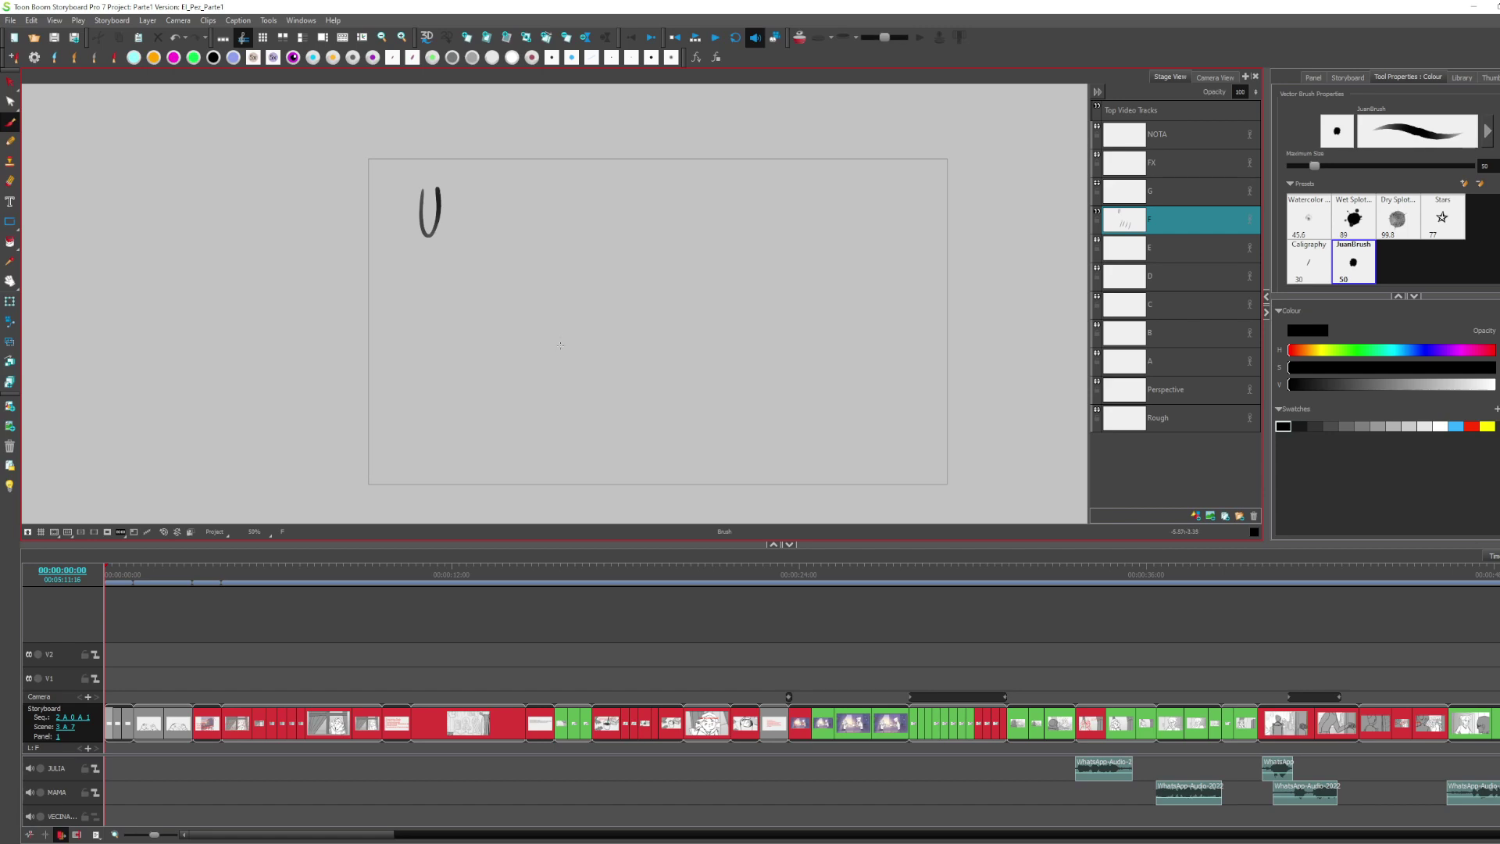
drag(566, 333, 532, 402)
drag(596, 335, 564, 394)
drag(629, 336, 594, 399)
drag(660, 346, 622, 410)
drag(706, 348, 670, 419)
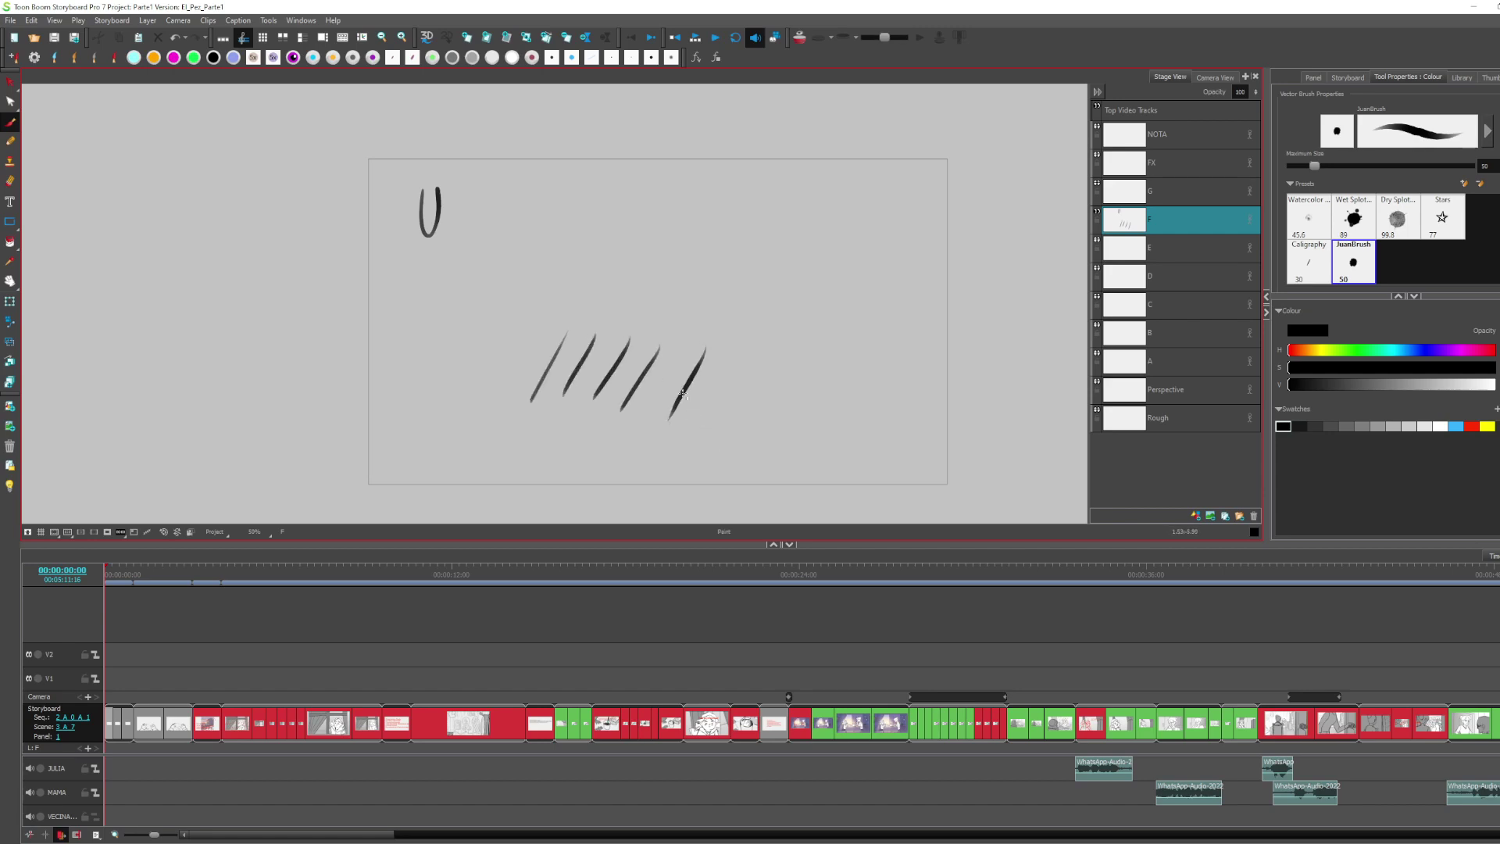
Undo the five new diagonal strokes one by one
key(ctrl+z)
key(ctrl+z)
key(ctrl+z)
key(ctrl+z)
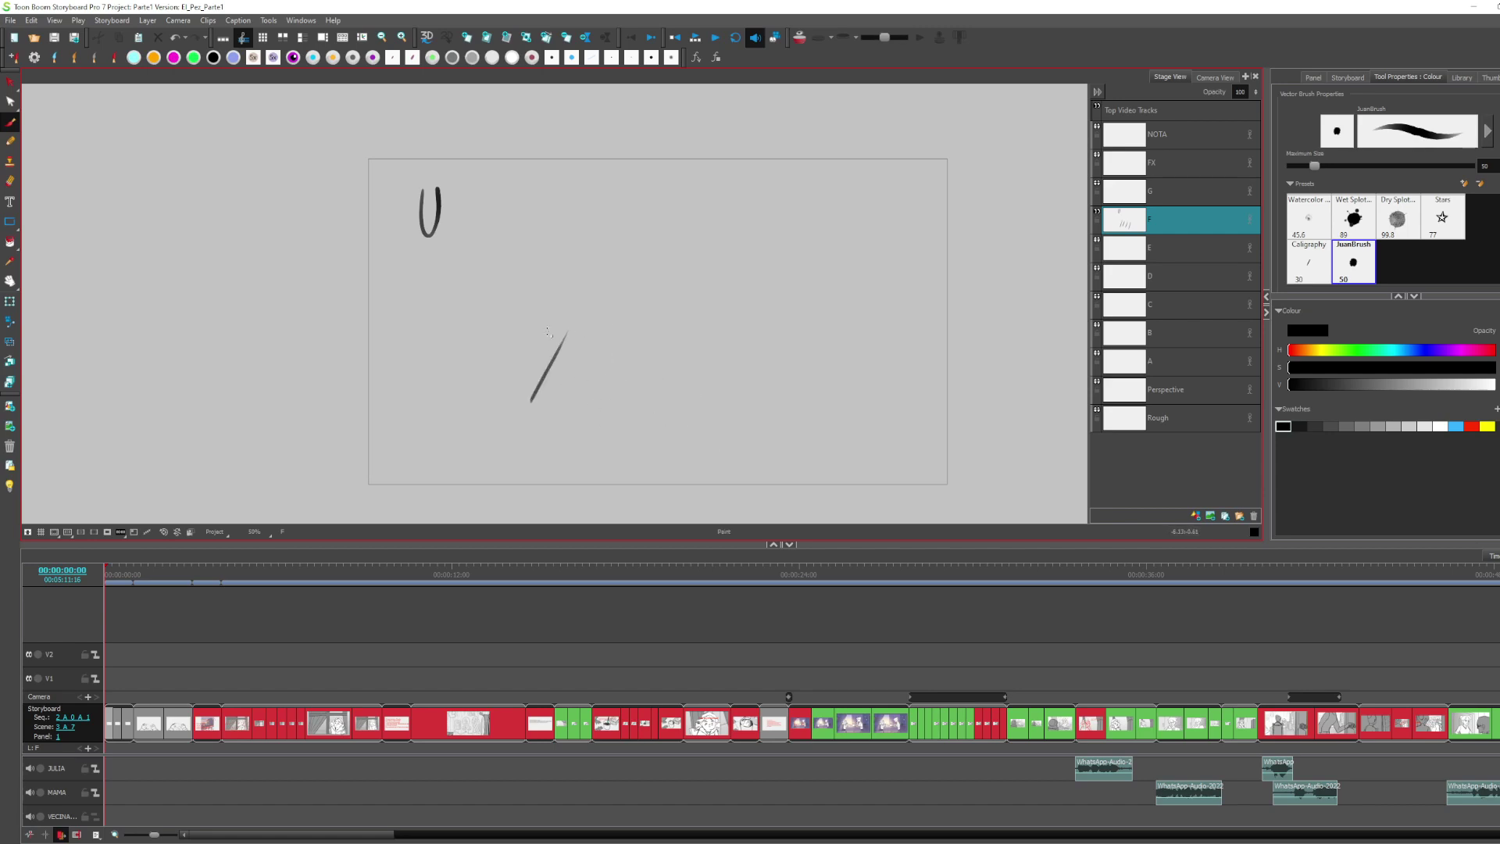
key(ctrl+z)
Draw one wavy test stroke with a thin brush preset and a second one with Solid Brush 4
scroll(1375, 239, up, 3)
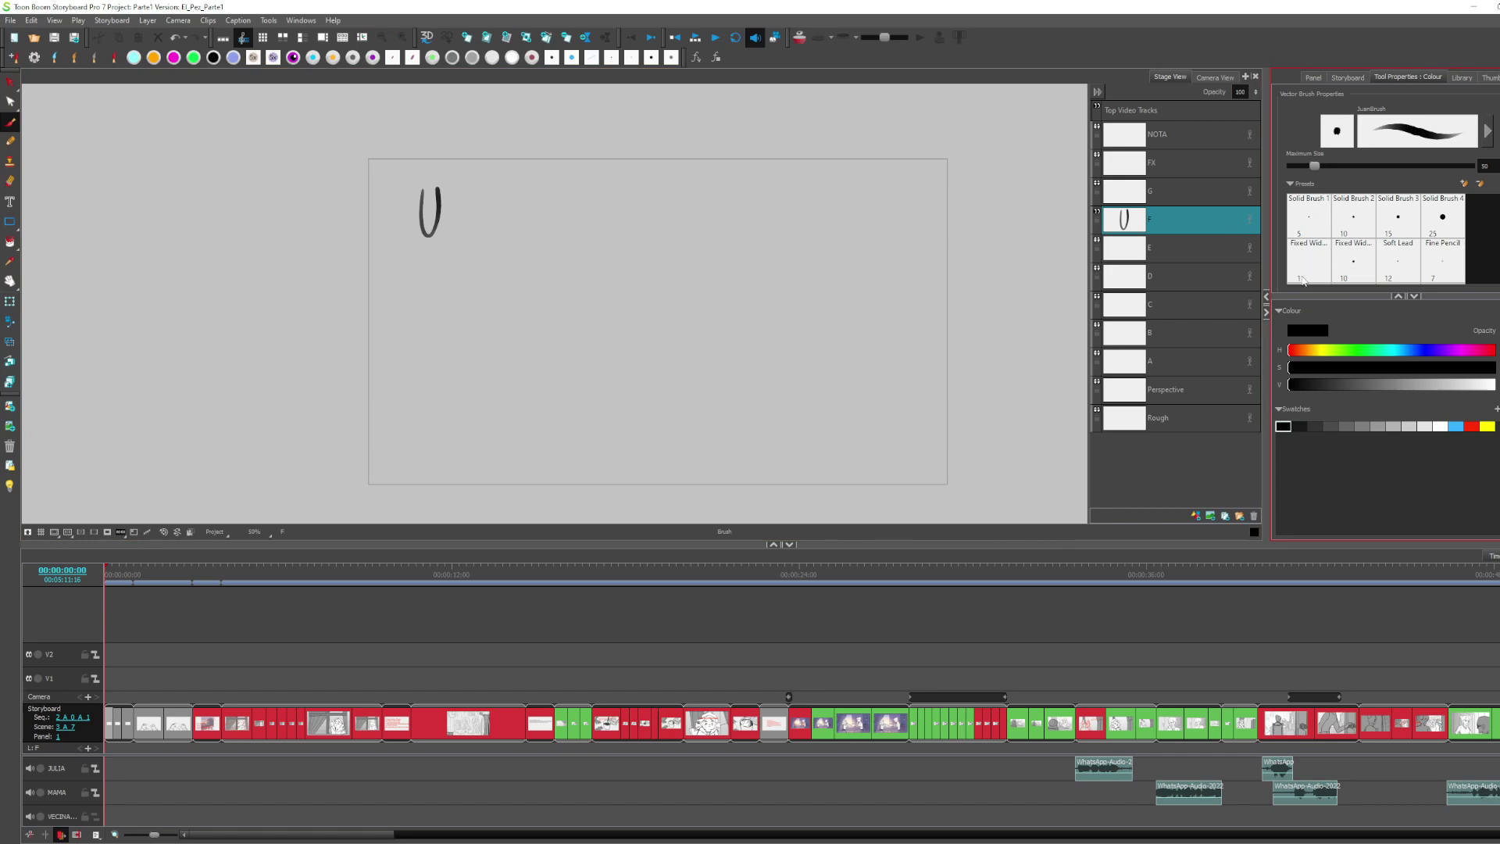
click(1317, 234)
mouse_move(753, 225)
mouse_down()
mouse_move(727, 352)
mouse_move(823, 422)
mouse_up()
click(1443, 219)
mouse_move(805, 229)
mouse_down()
mouse_move(803, 373)
mouse_move(920, 418)
mouse_up()
Draw wavy test strokes of varying thickness with the JuanBrush preset, and unpaint all the wavy strokes
scroll(1376, 243, down, 3)
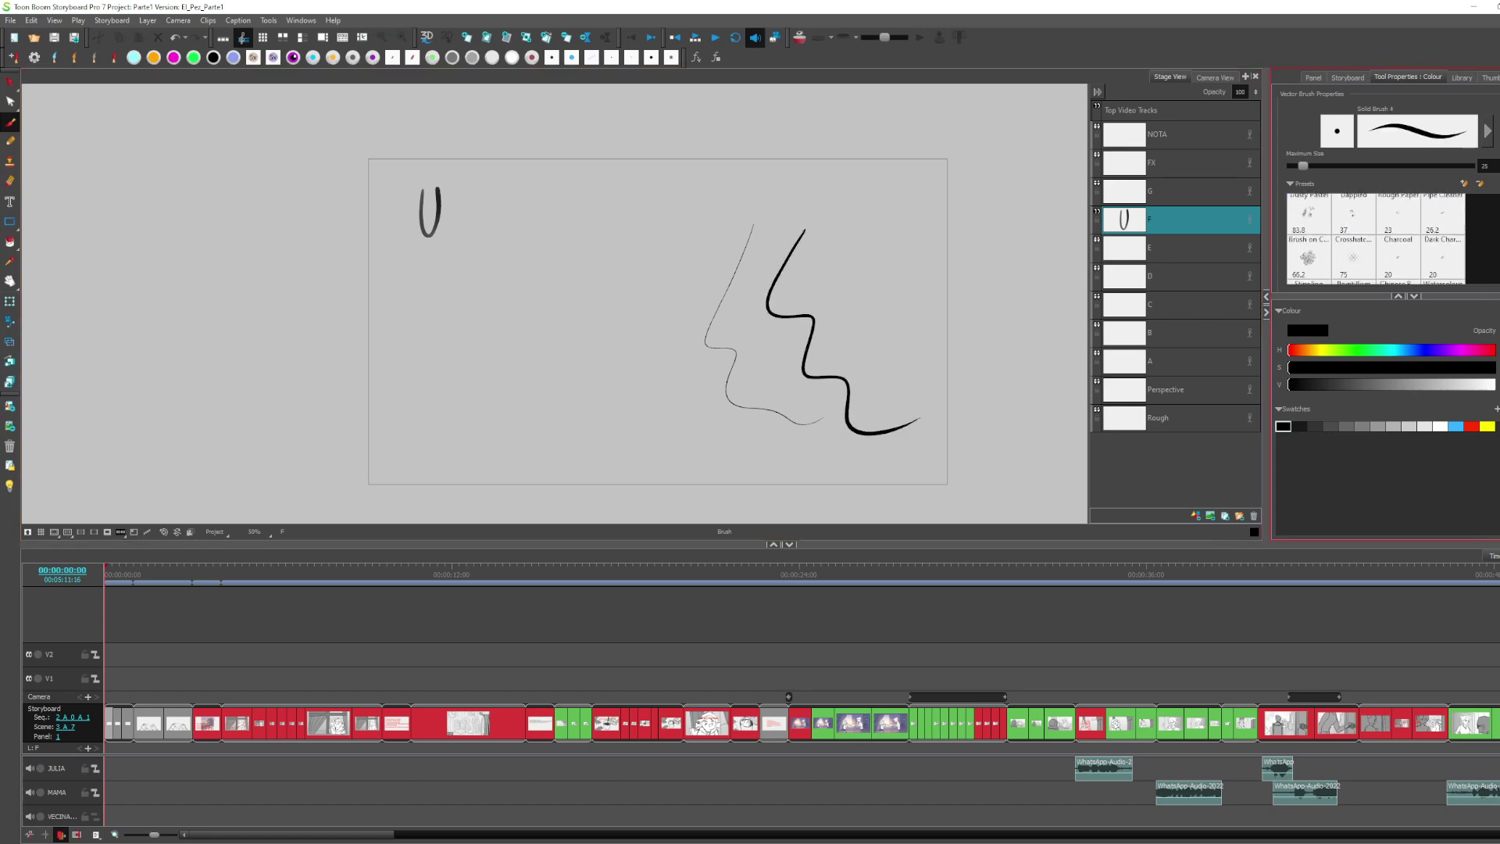
click(1352, 263)
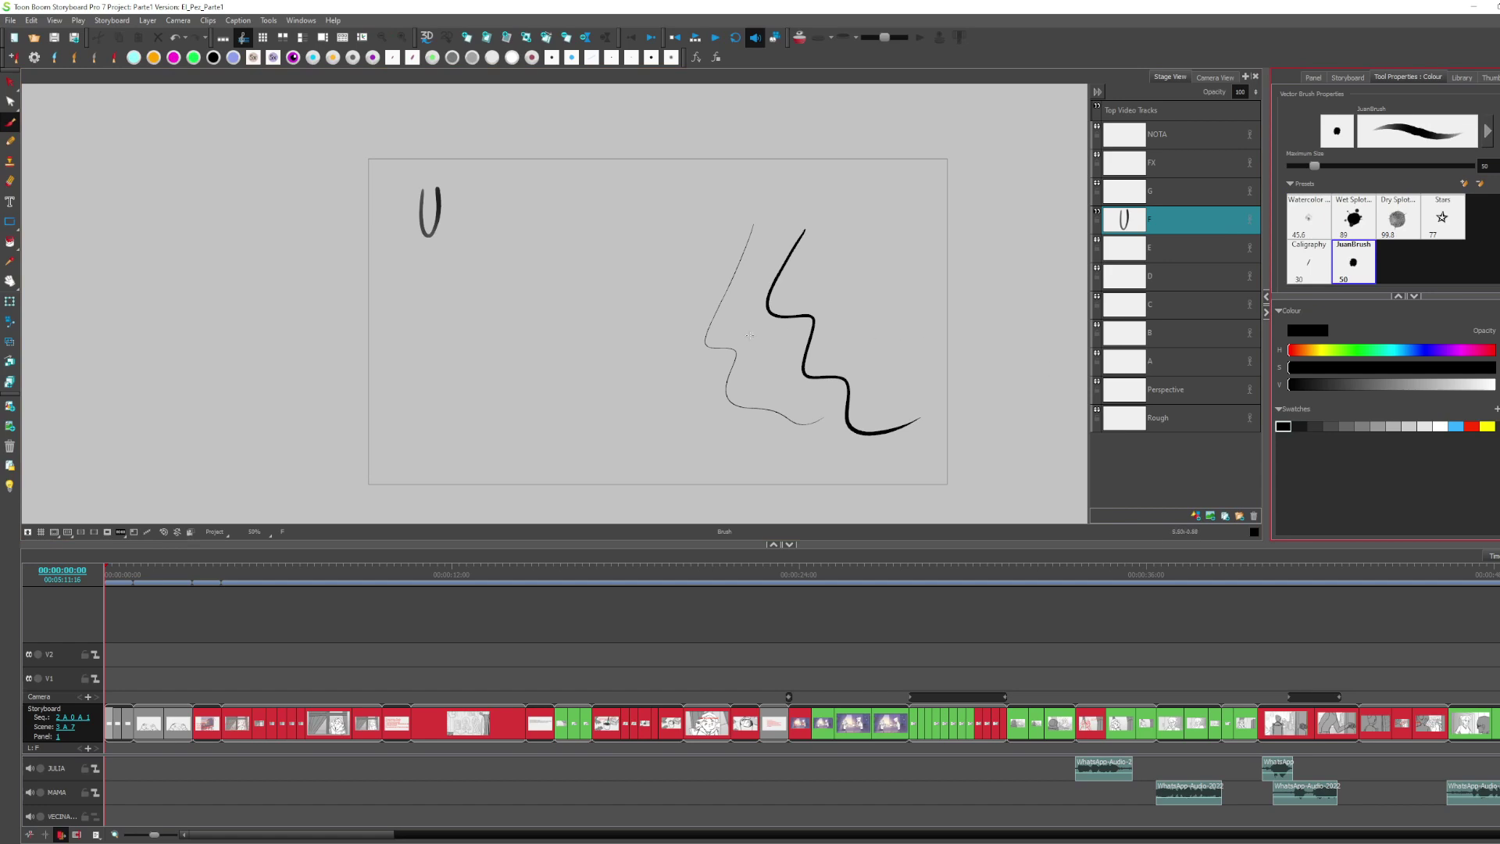
mouse_move(674, 222)
mouse_down()
mouse_move(653, 457)
mouse_move(711, 430)
mouse_up()
mouse_move(613, 234)
mouse_down()
mouse_move(585, 276)
mouse_move(615, 441)
mouse_up()
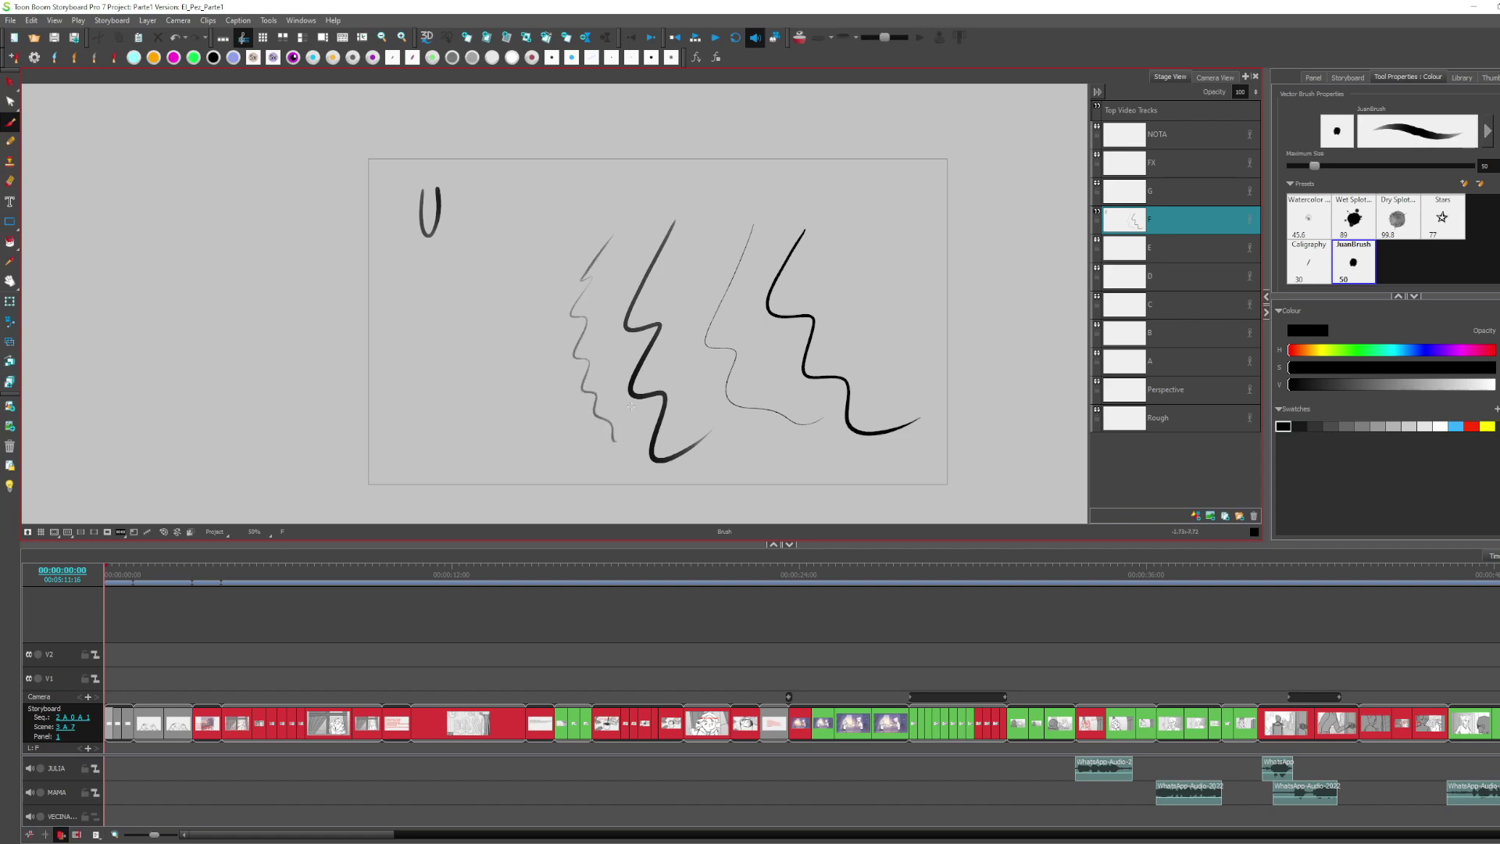
mouse_move(576, 228)
mouse_down()
mouse_move(545, 404)
mouse_move(561, 457)
mouse_move(508, 324)
mouse_move(540, 470)
mouse_up()
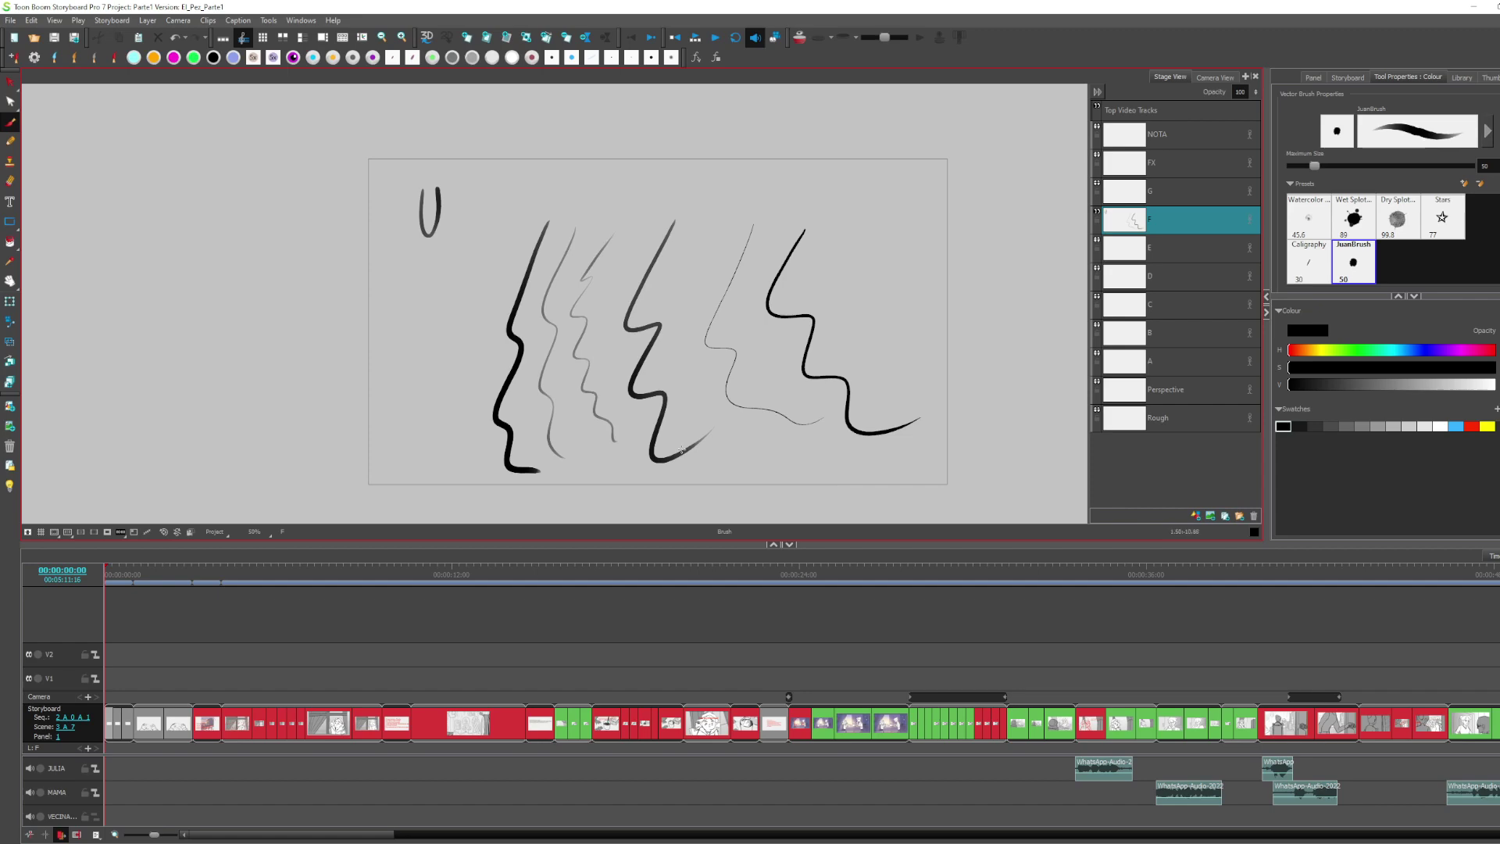
drag(504, 362, 869, 363)
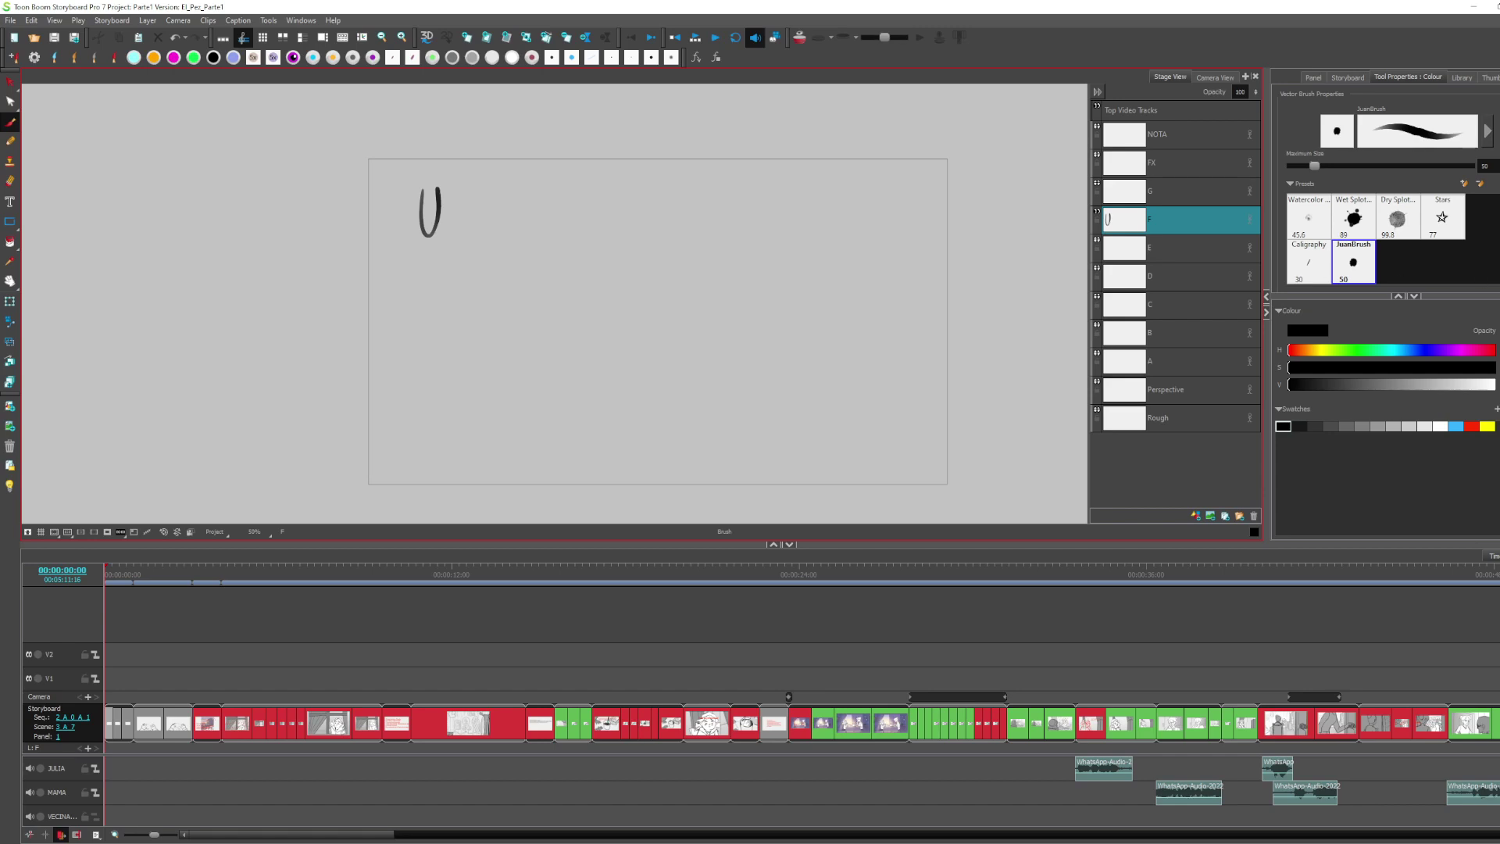
In Solid Brush 4's vector brush properties, set the brush type to Textured Vector and choose the Brush06 tip
scroll(1376, 239, up, 3)
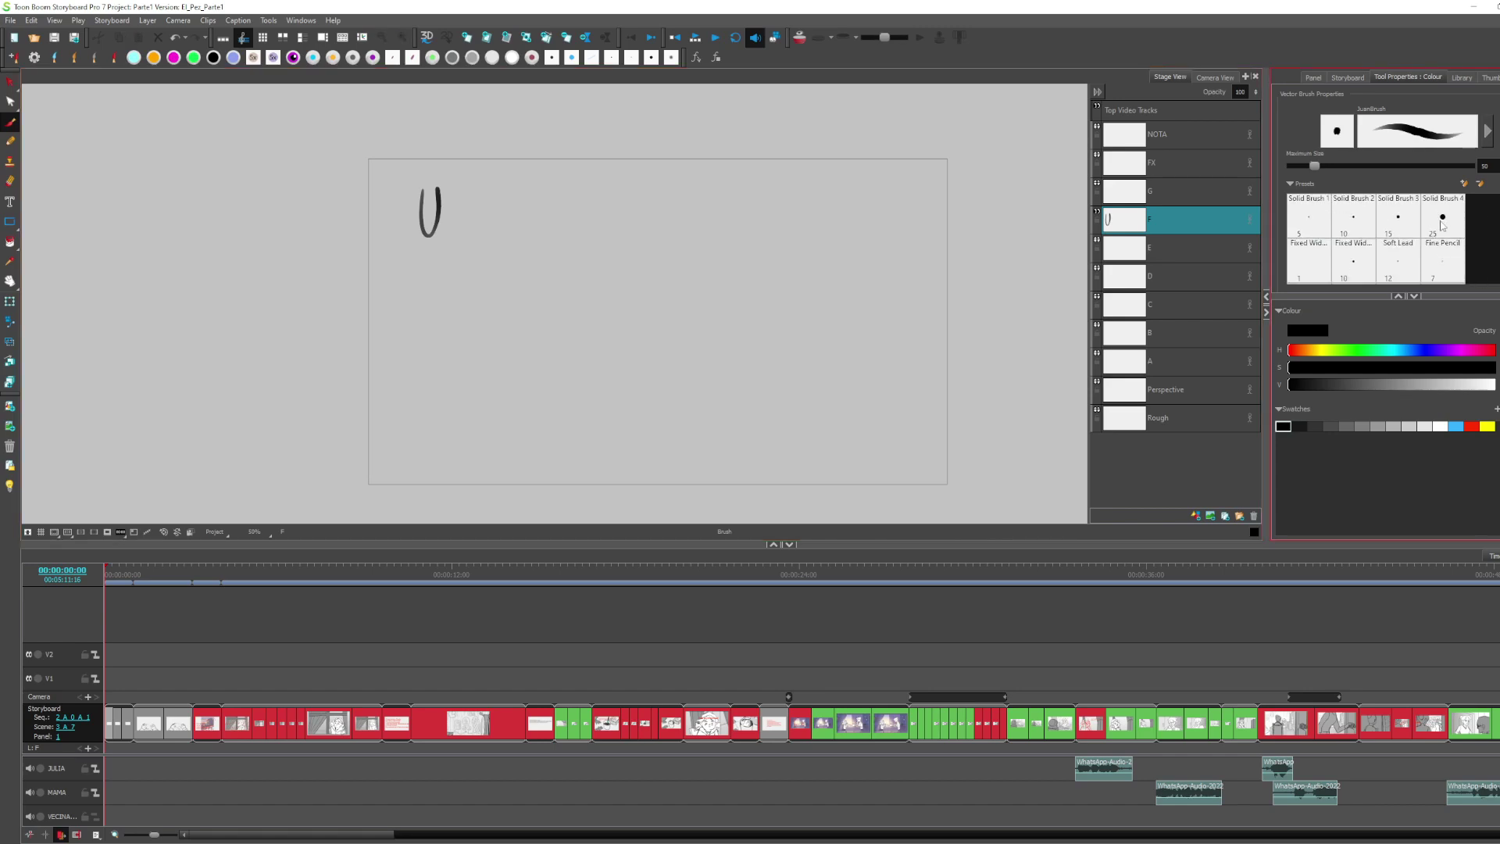
click(1442, 221)
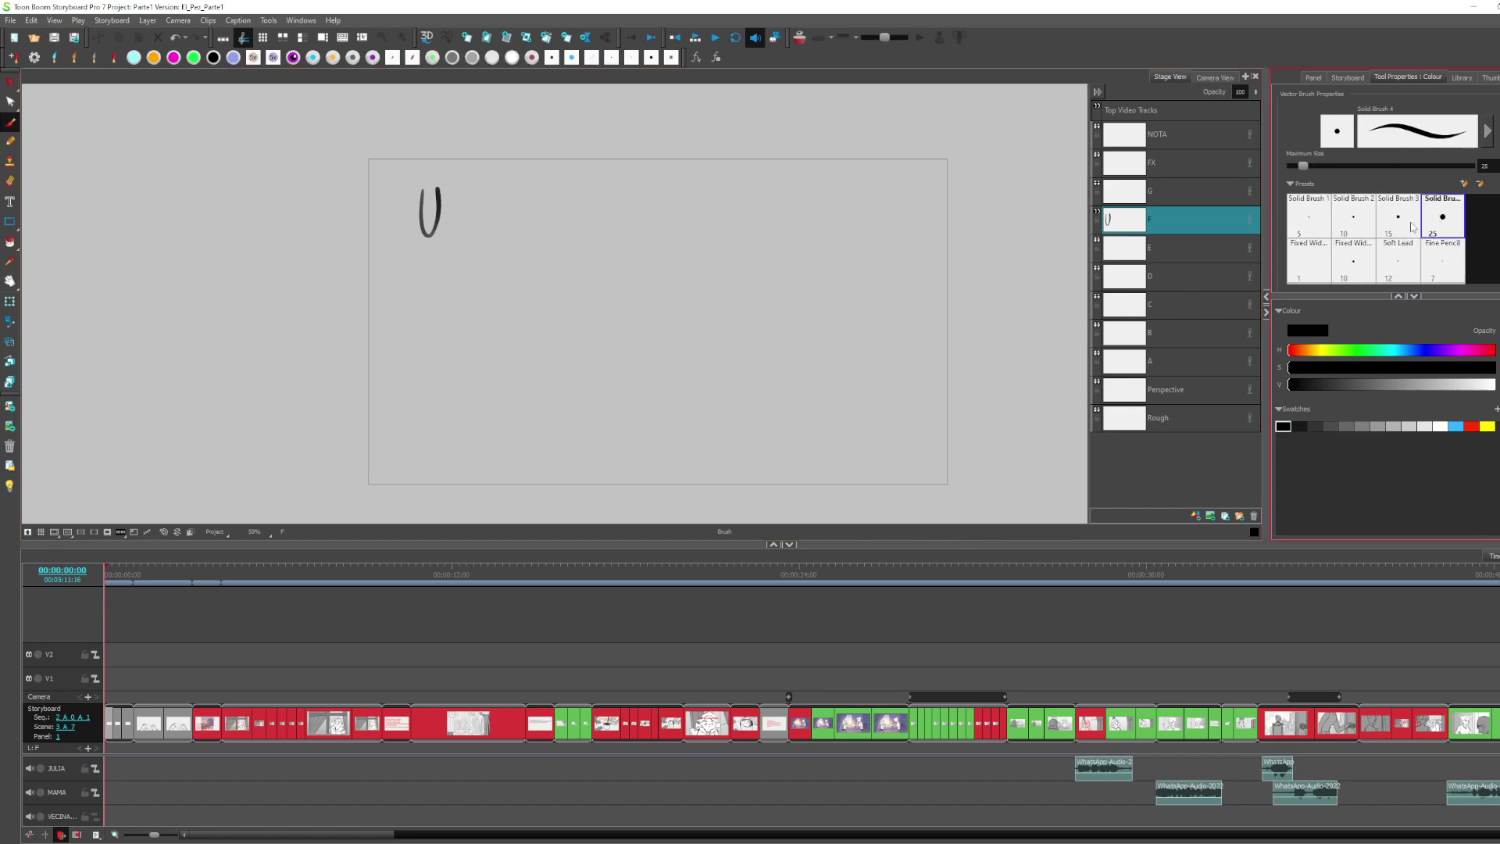
click(1375, 144)
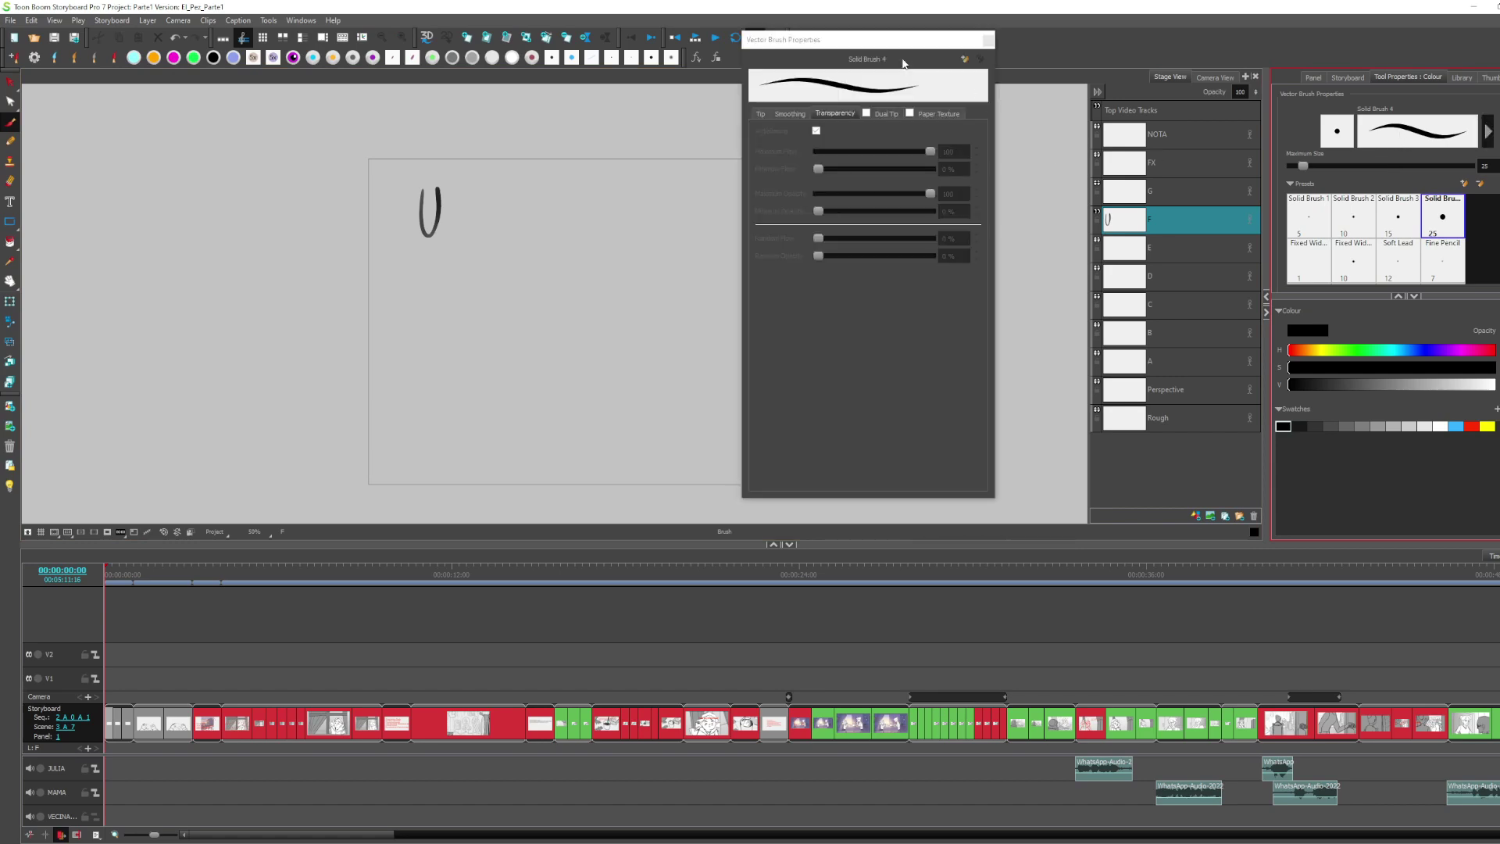
drag(875, 43, 804, 133)
click(689, 204)
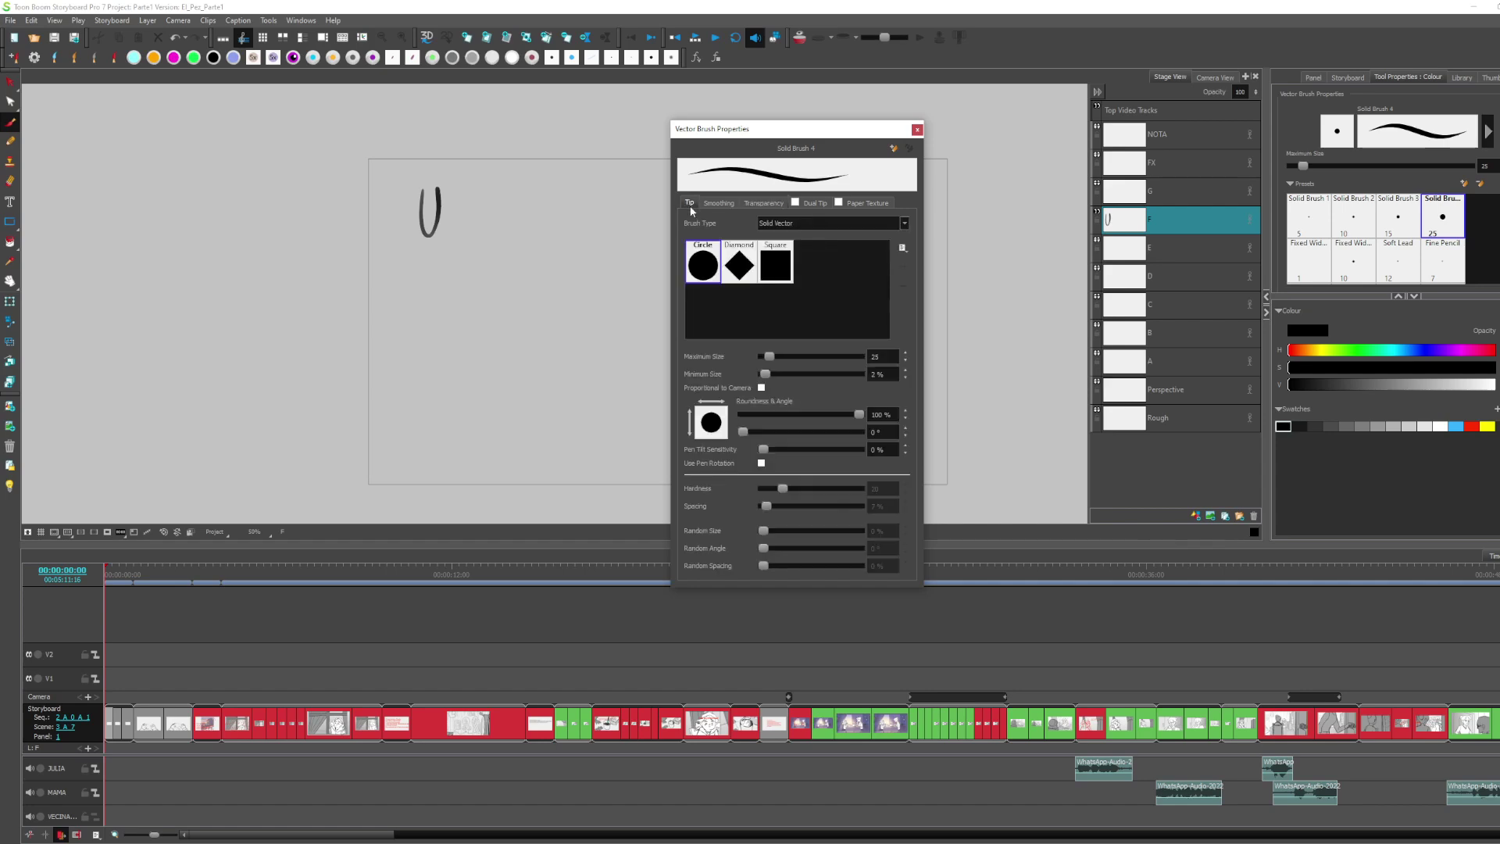
click(823, 222)
click(811, 244)
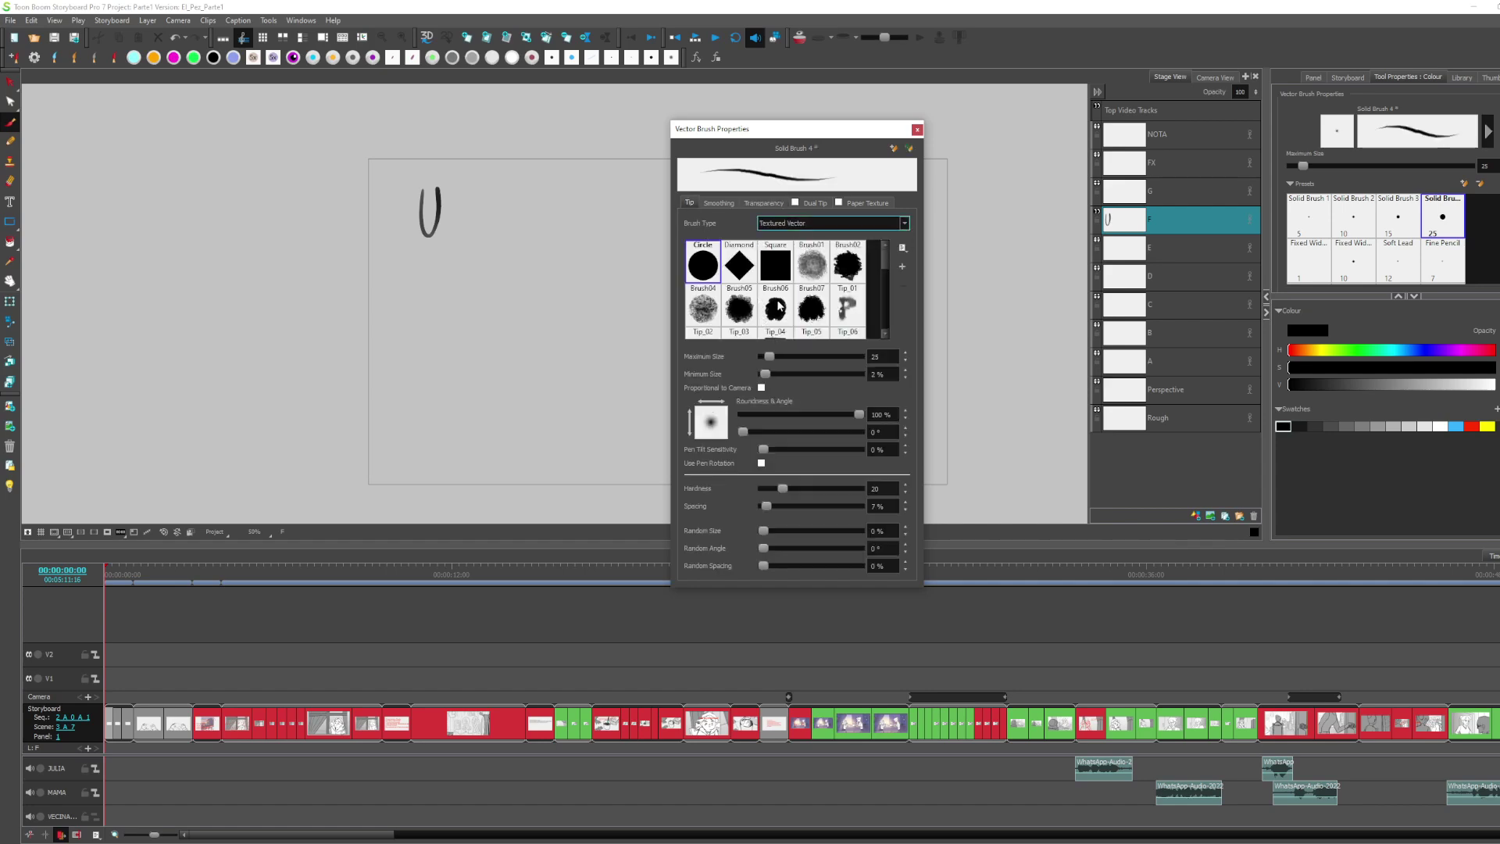
click(779, 305)
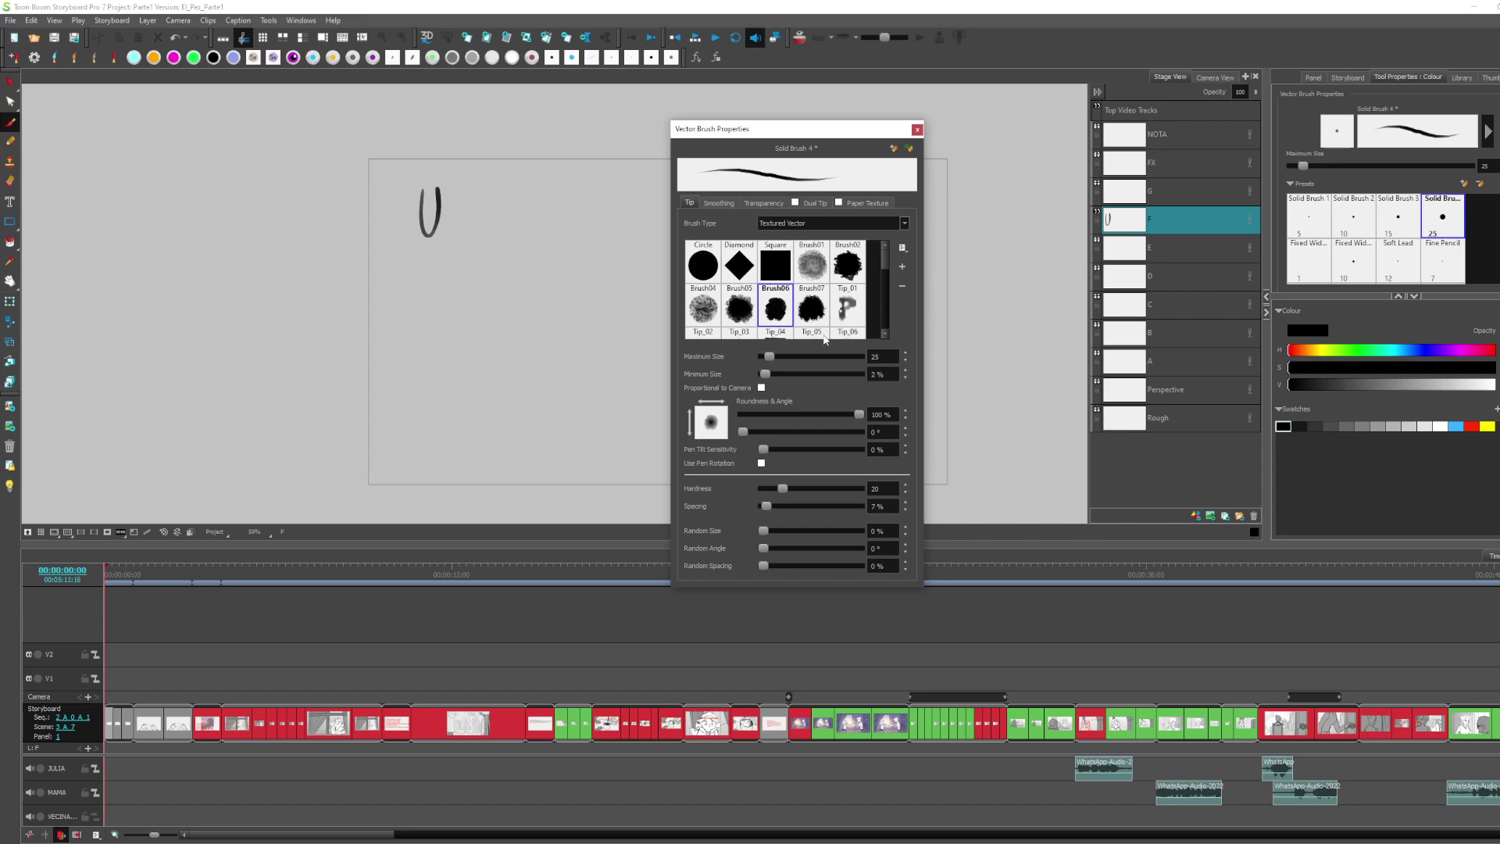
Set the brush's maximum size to 50 and draw two wavy test strokes below the U-shaped mark
drag(893, 356, 847, 366)
text(50)
drag(476, 308, 594, 426)
mouse_move(532, 289)
mouse_down()
mouse_move(589, 350)
mouse_move(636, 462)
mouse_up()
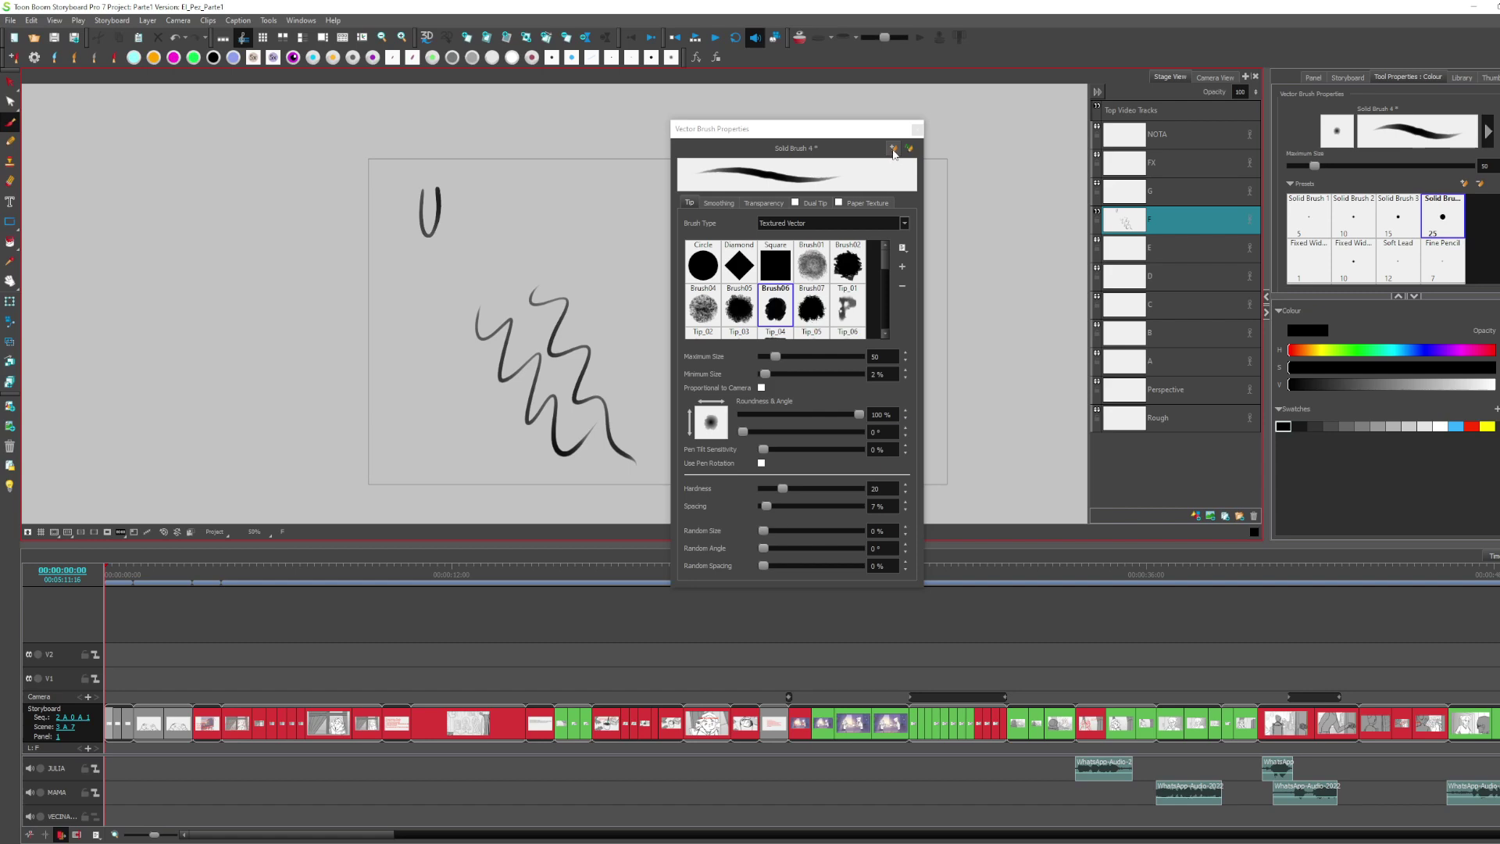
Save the modified brush as a new preset named "test", close its properties, and draw a wavy stroke with it
click(894, 148)
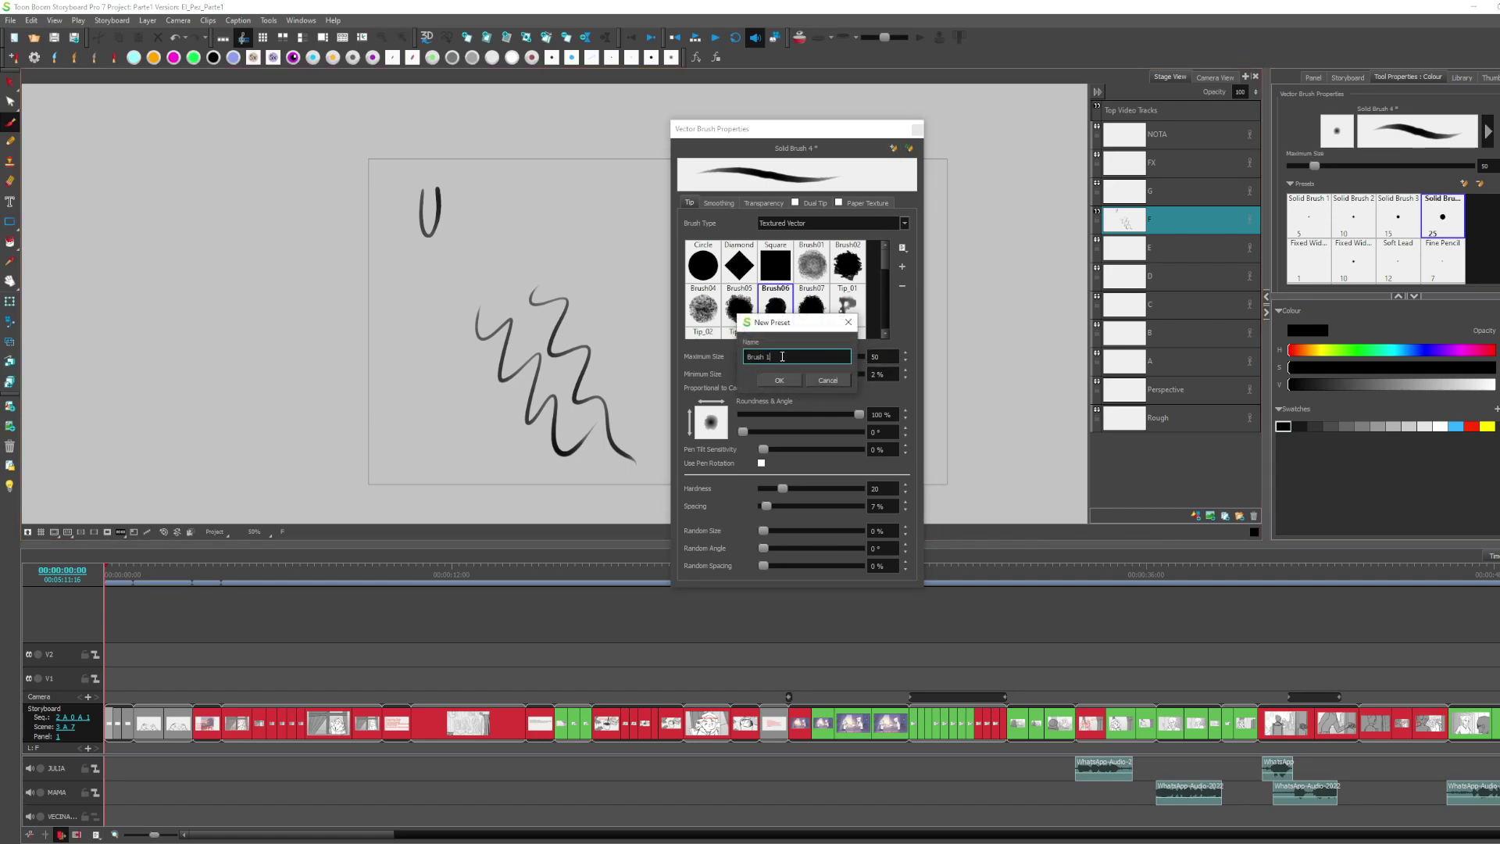
key(ctrl+a)
text(test)
click(782, 381)
click(918, 130)
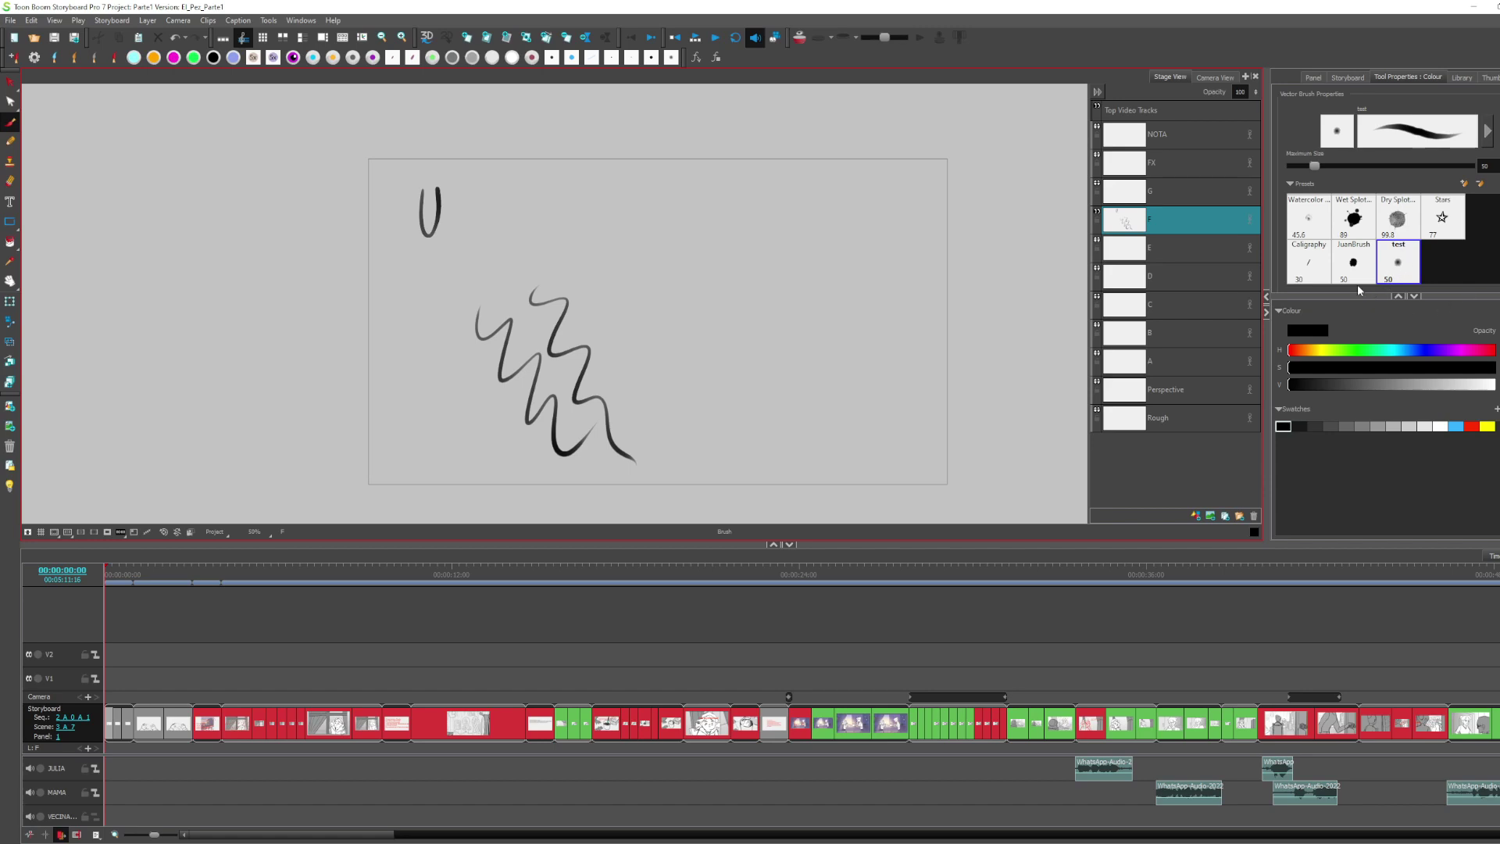
mouse_move(706, 268)
mouse_down()
mouse_move(763, 436)
mouse_move(877, 417)
mouse_up()
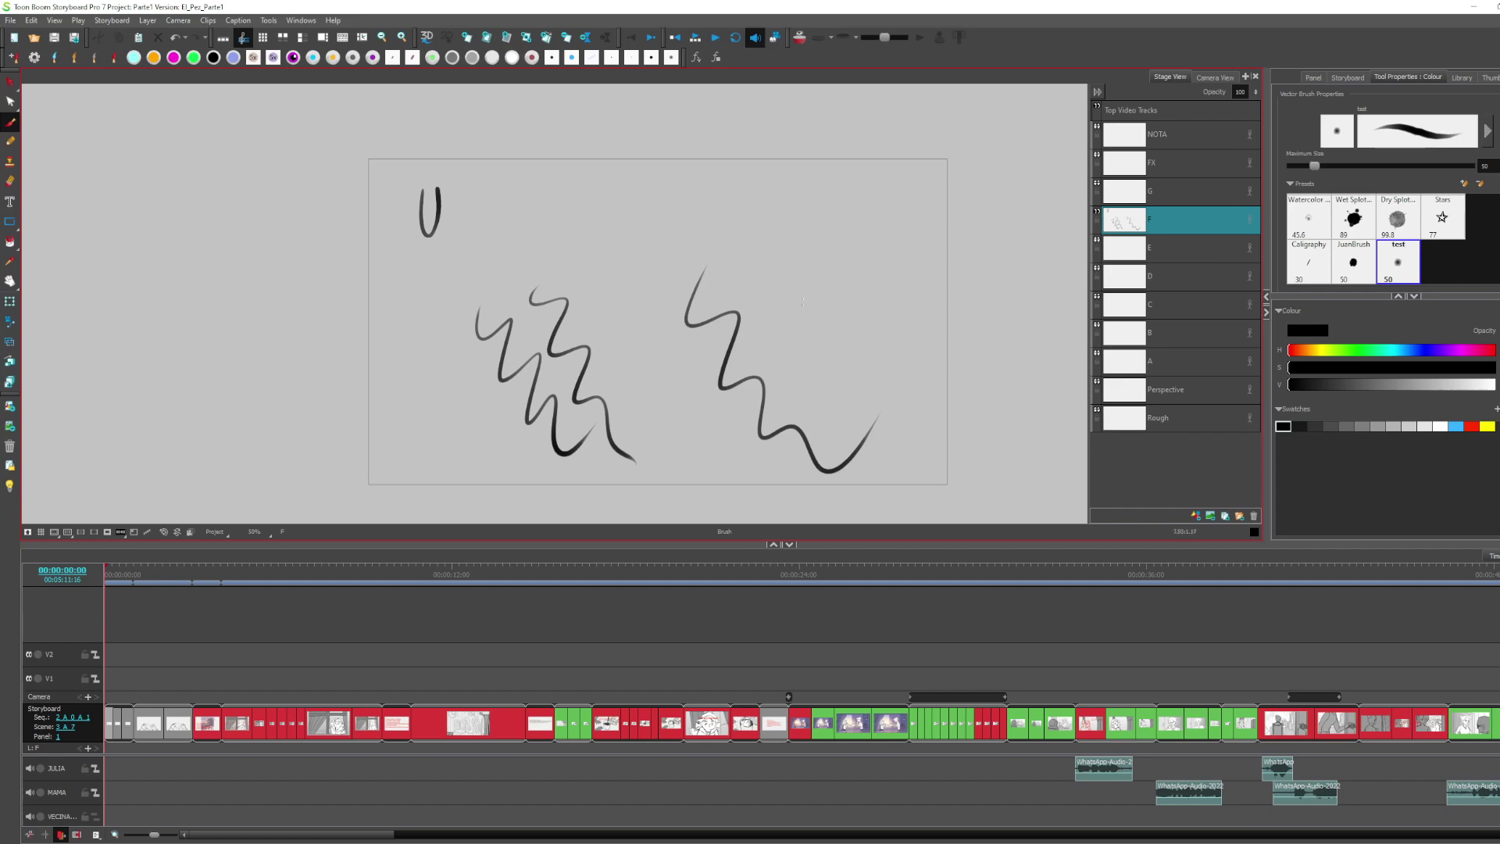
Draw a second wavy stroke with the test preset beside the previous one, and delete the test brush preset
mouse_move(779, 253)
mouse_down()
mouse_move(784, 357)
mouse_move(907, 422)
mouse_up()
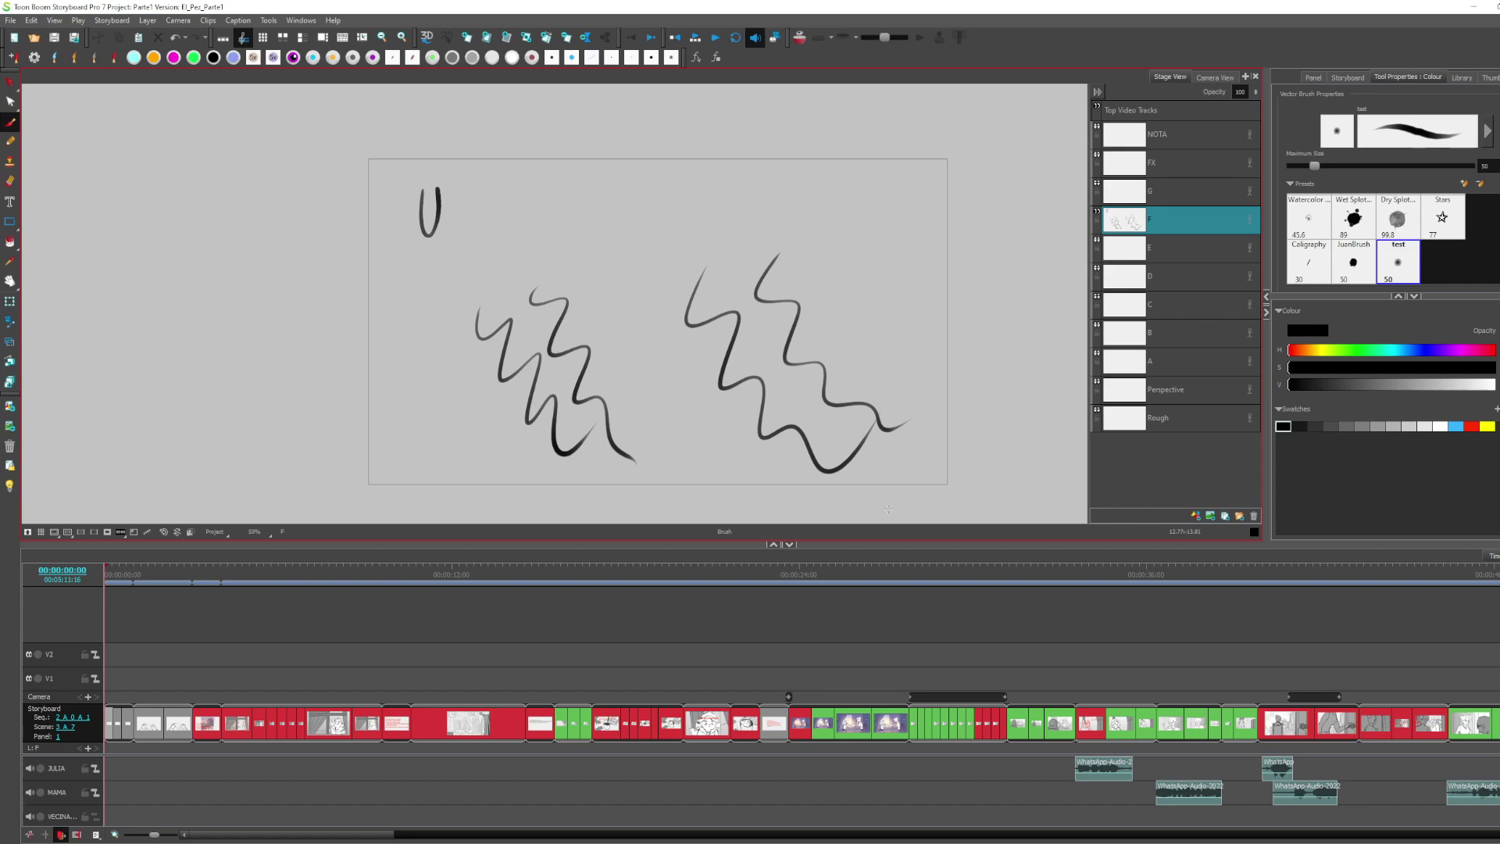
click(1479, 183)
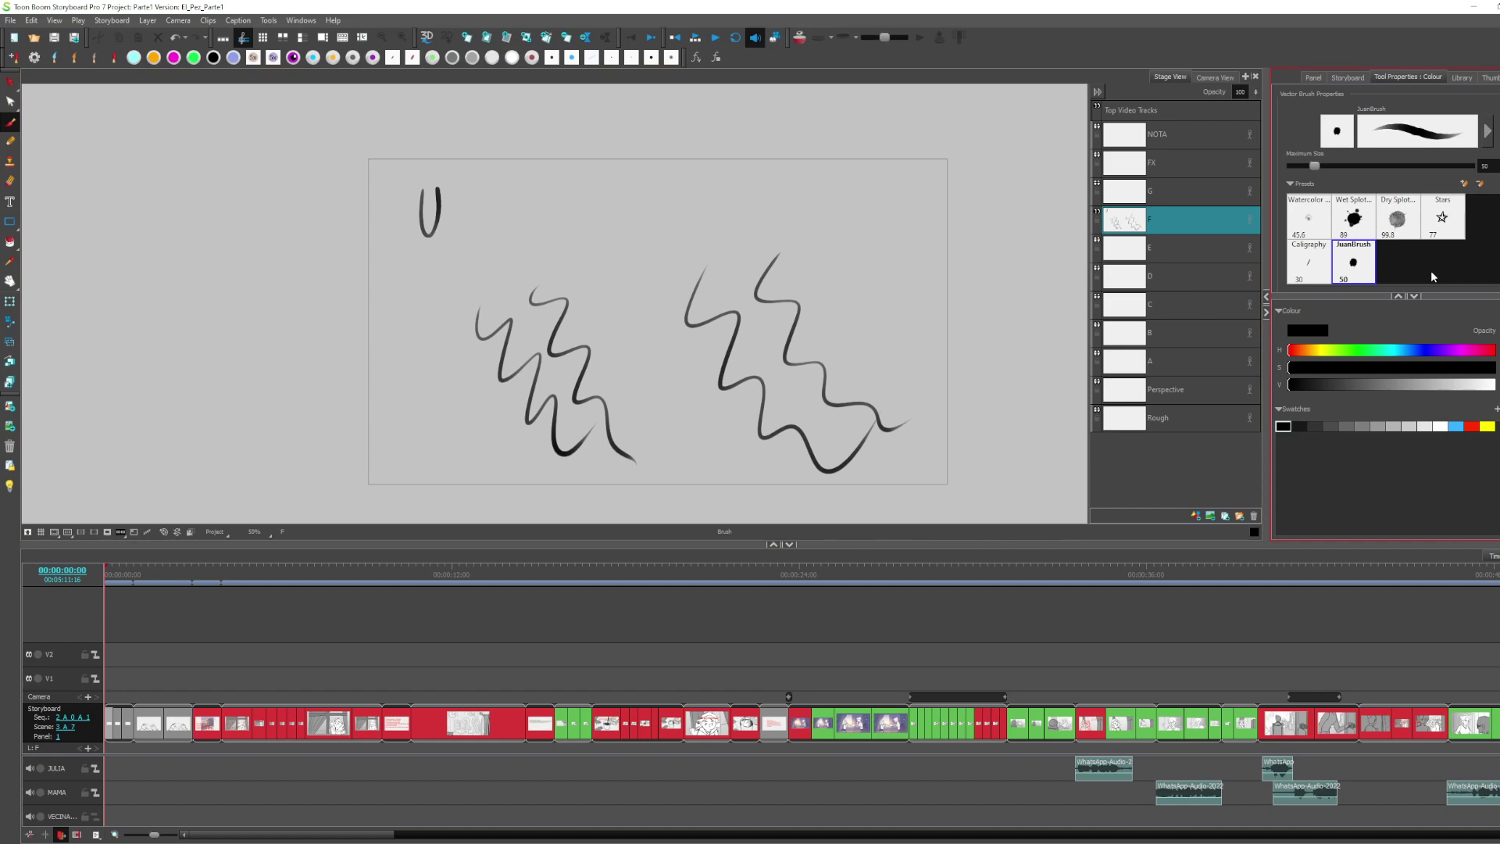
click(1495, 184)
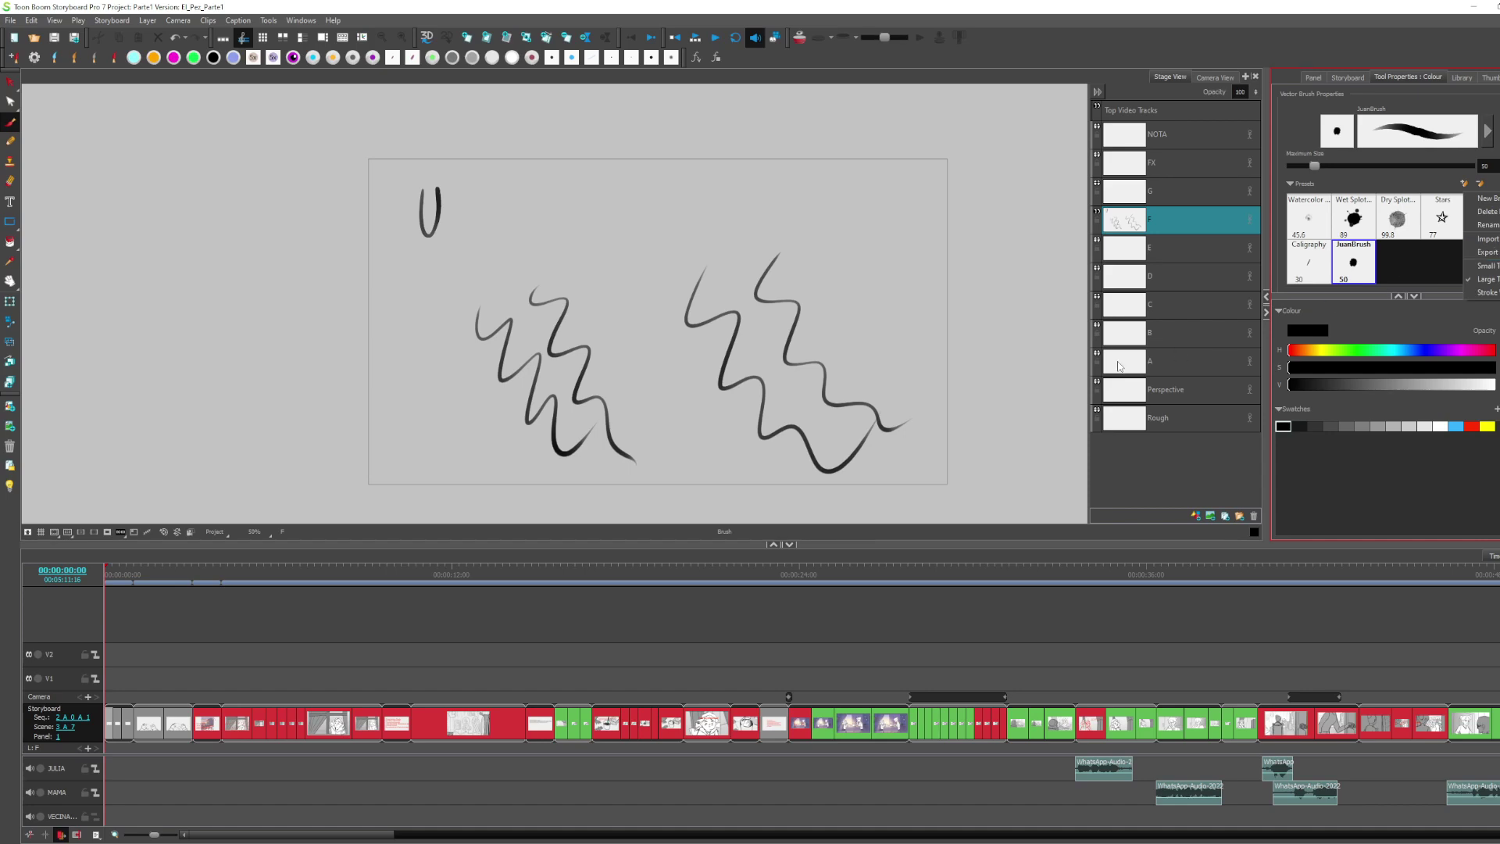
click(1392, 249)
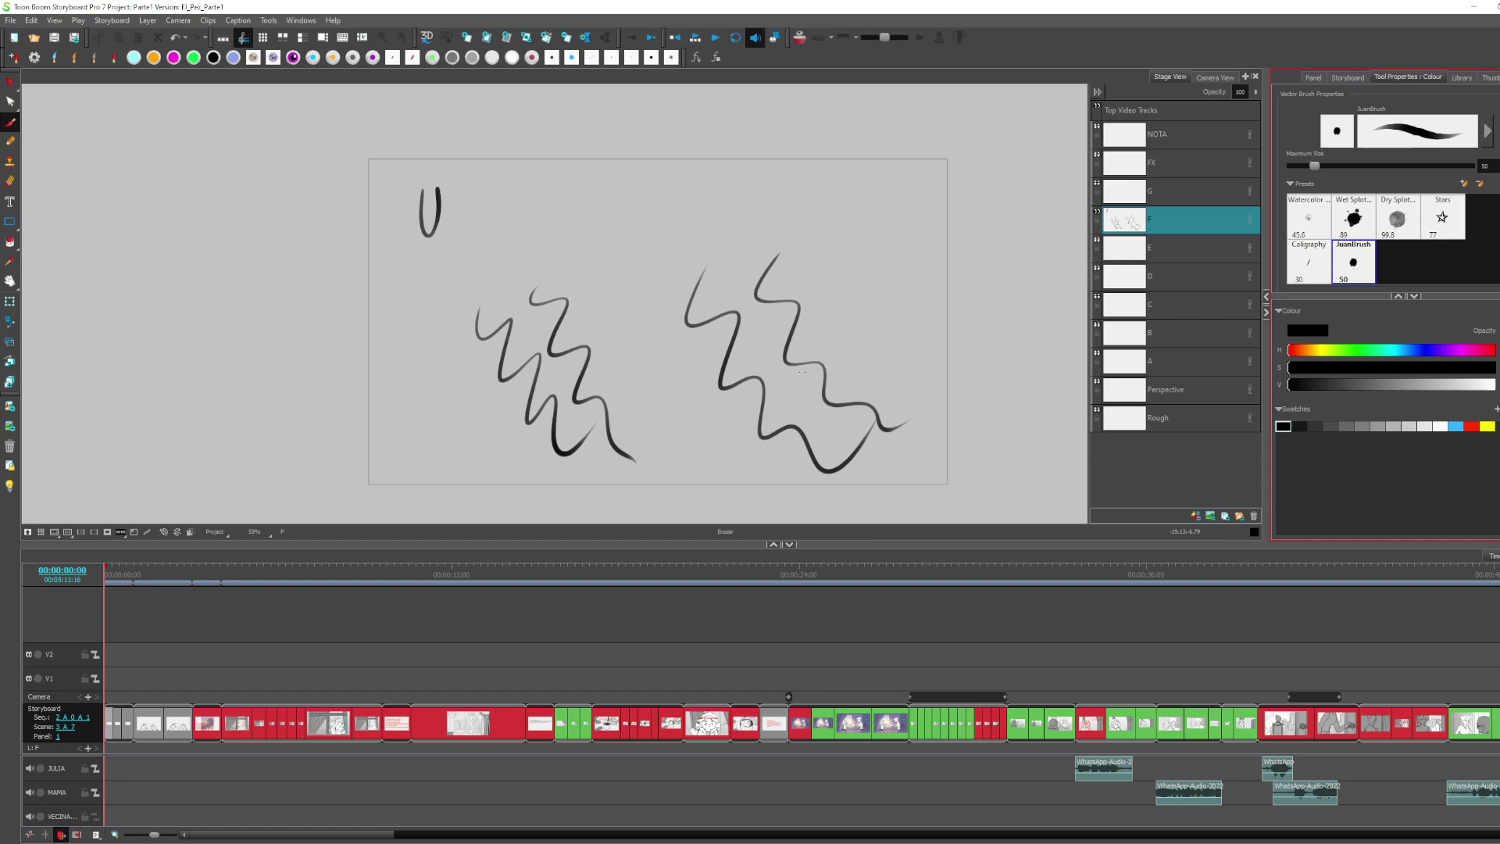
Fade all the wavy strokes with the Juan_Eraser preset, and switch the eraser to the hard-edged Eraser preset
mouse_move(695, 289)
mouse_down()
mouse_move(700, 335)
mouse_move(801, 326)
mouse_move(842, 373)
mouse_move(812, 487)
mouse_up()
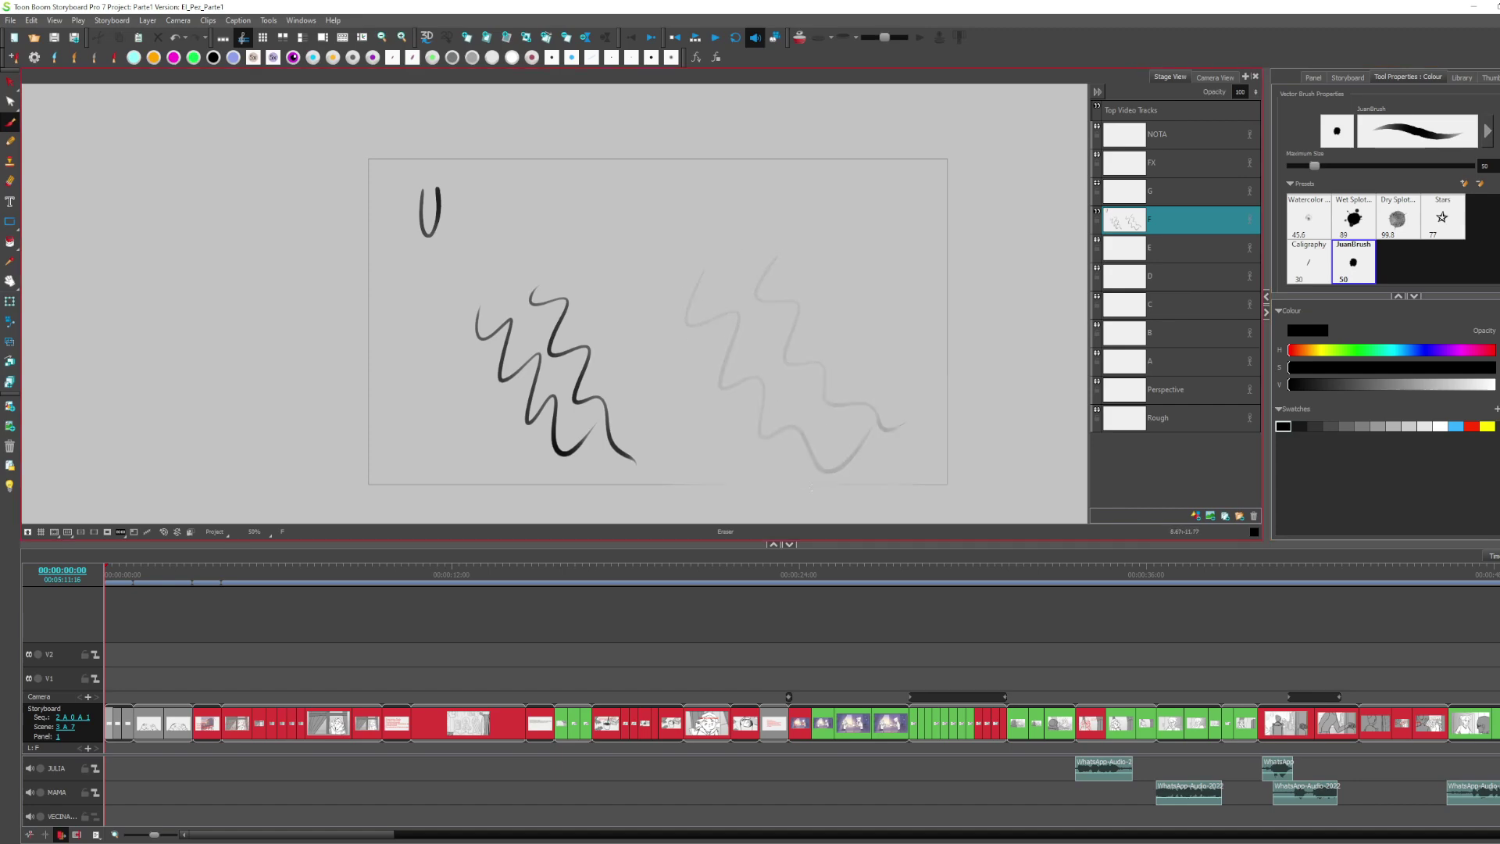
drag(477, 311, 632, 462)
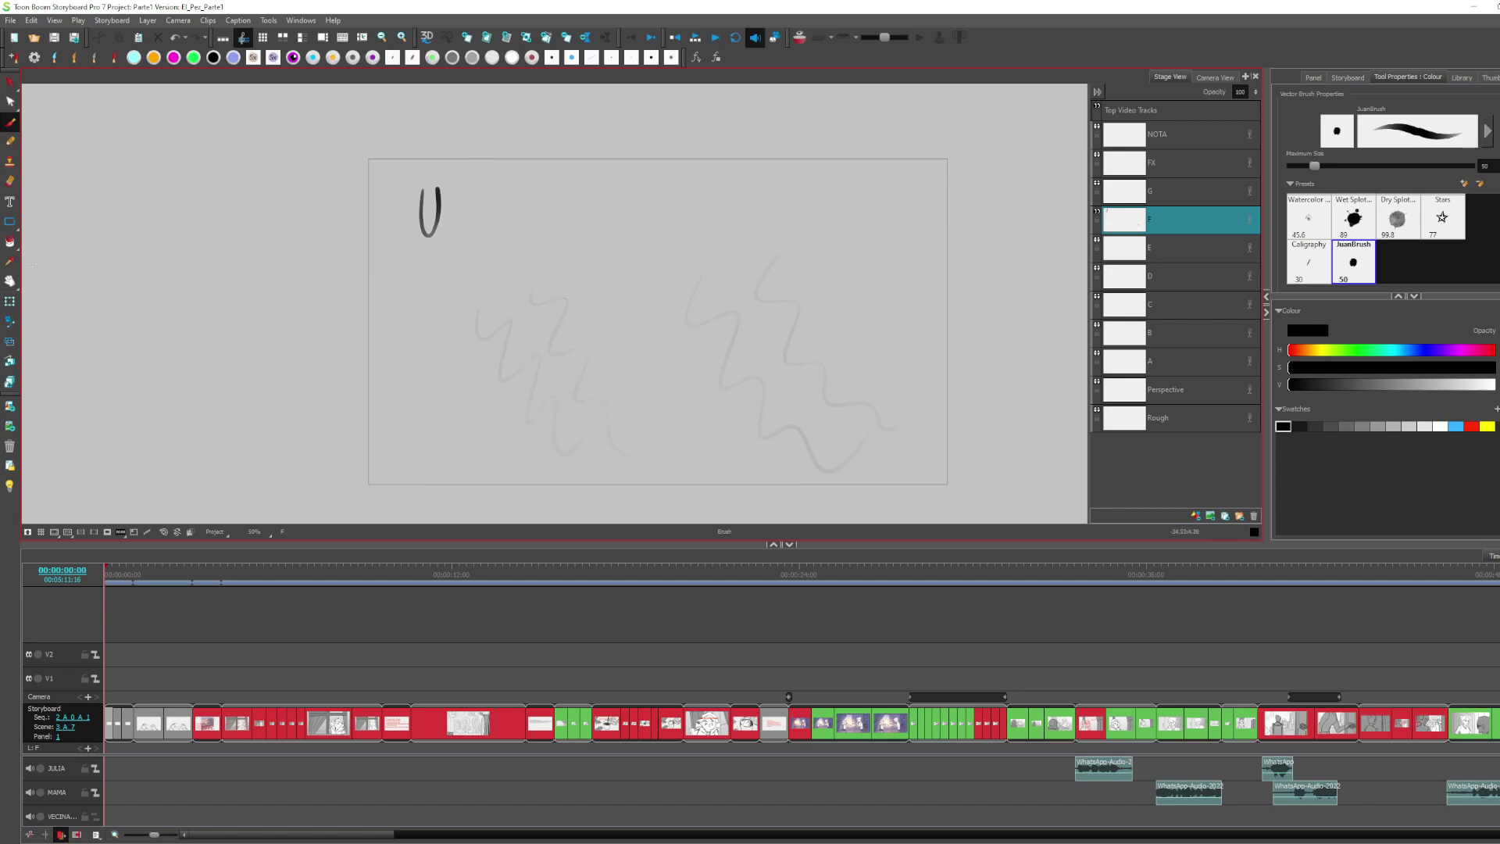
click(11, 184)
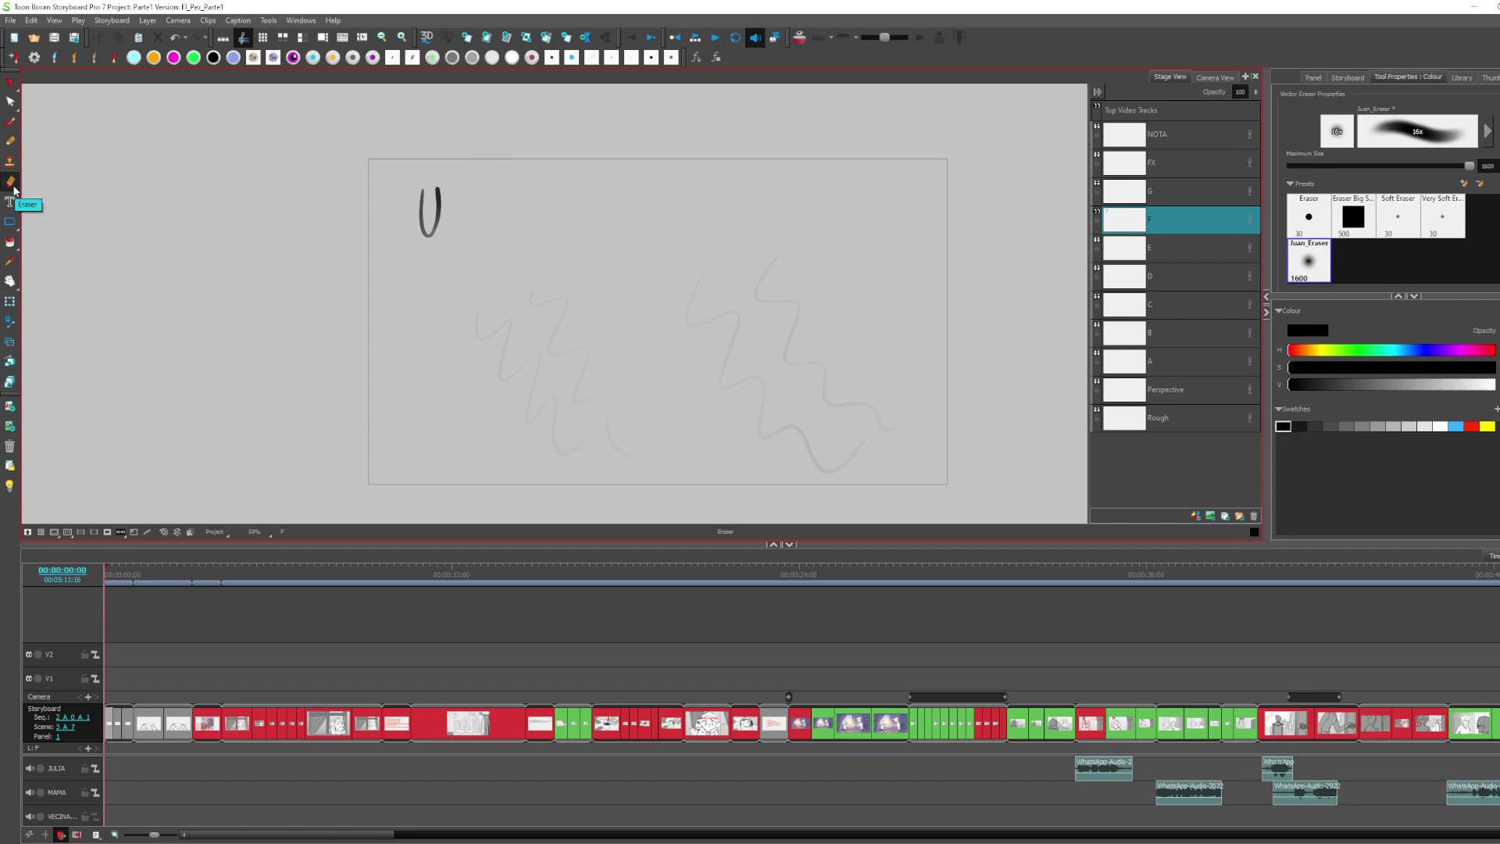
click(1309, 219)
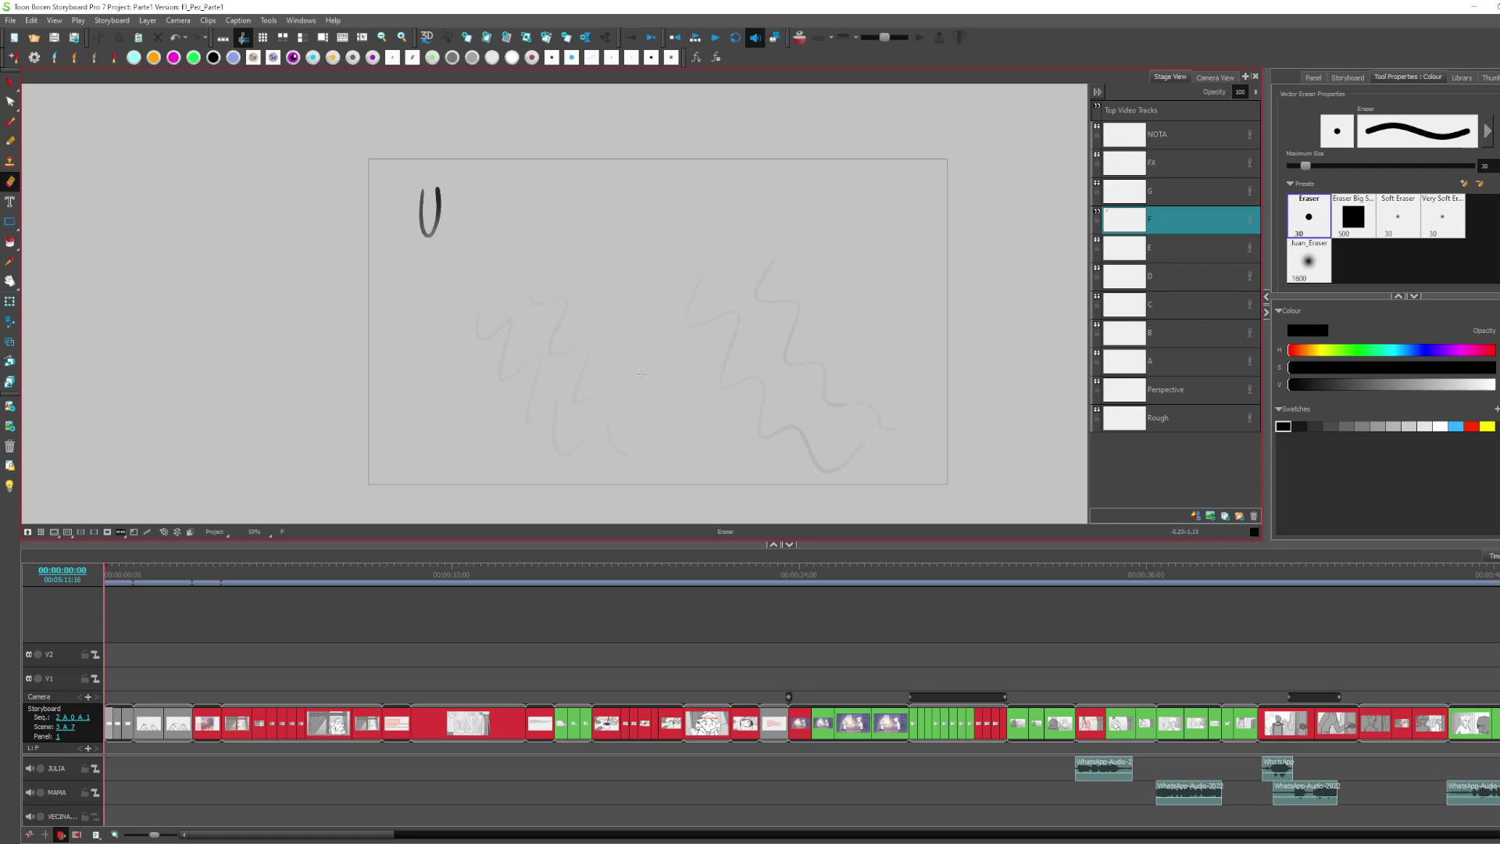
Draw a wavy JuanBrush stroke and cut through it, then clear the test strokes and draw a zigzag mid-frame
click(10, 123)
mouse_move(651, 283)
mouse_down()
mouse_move(618, 349)
mouse_move(779, 467)
mouse_up()
mouse_move(697, 366)
mouse_down()
mouse_move(698, 402)
mouse_move(783, 392)
mouse_move(776, 454)
mouse_move(683, 308)
mouse_move(652, 341)
mouse_move(668, 381)
mouse_move(727, 355)
mouse_move(687, 540)
mouse_up()
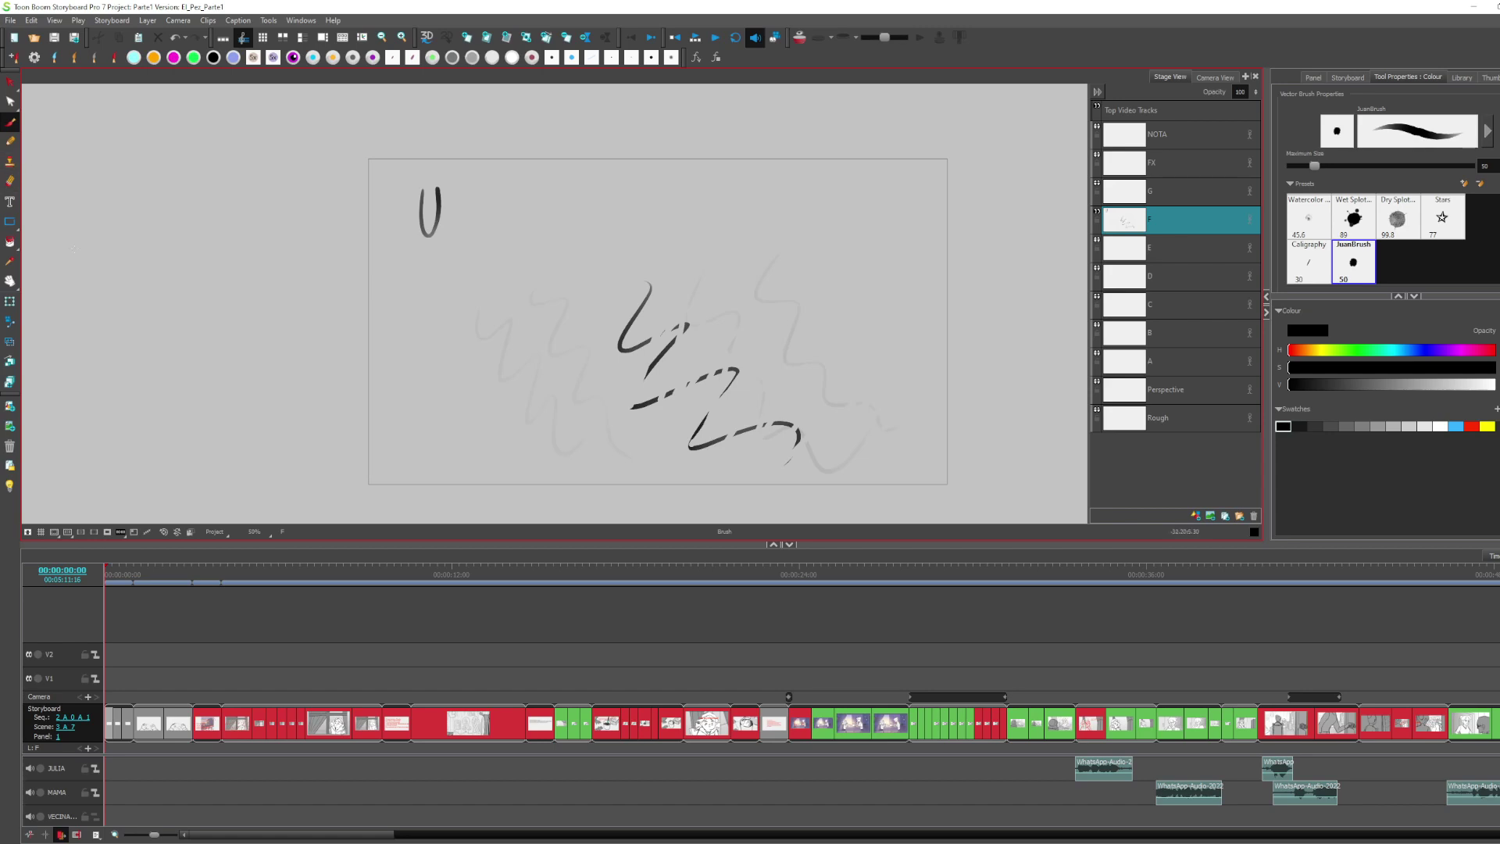
mouse_move(835, 287)
mouse_down()
mouse_move(586, 494)
mouse_move(883, 461)
mouse_up()
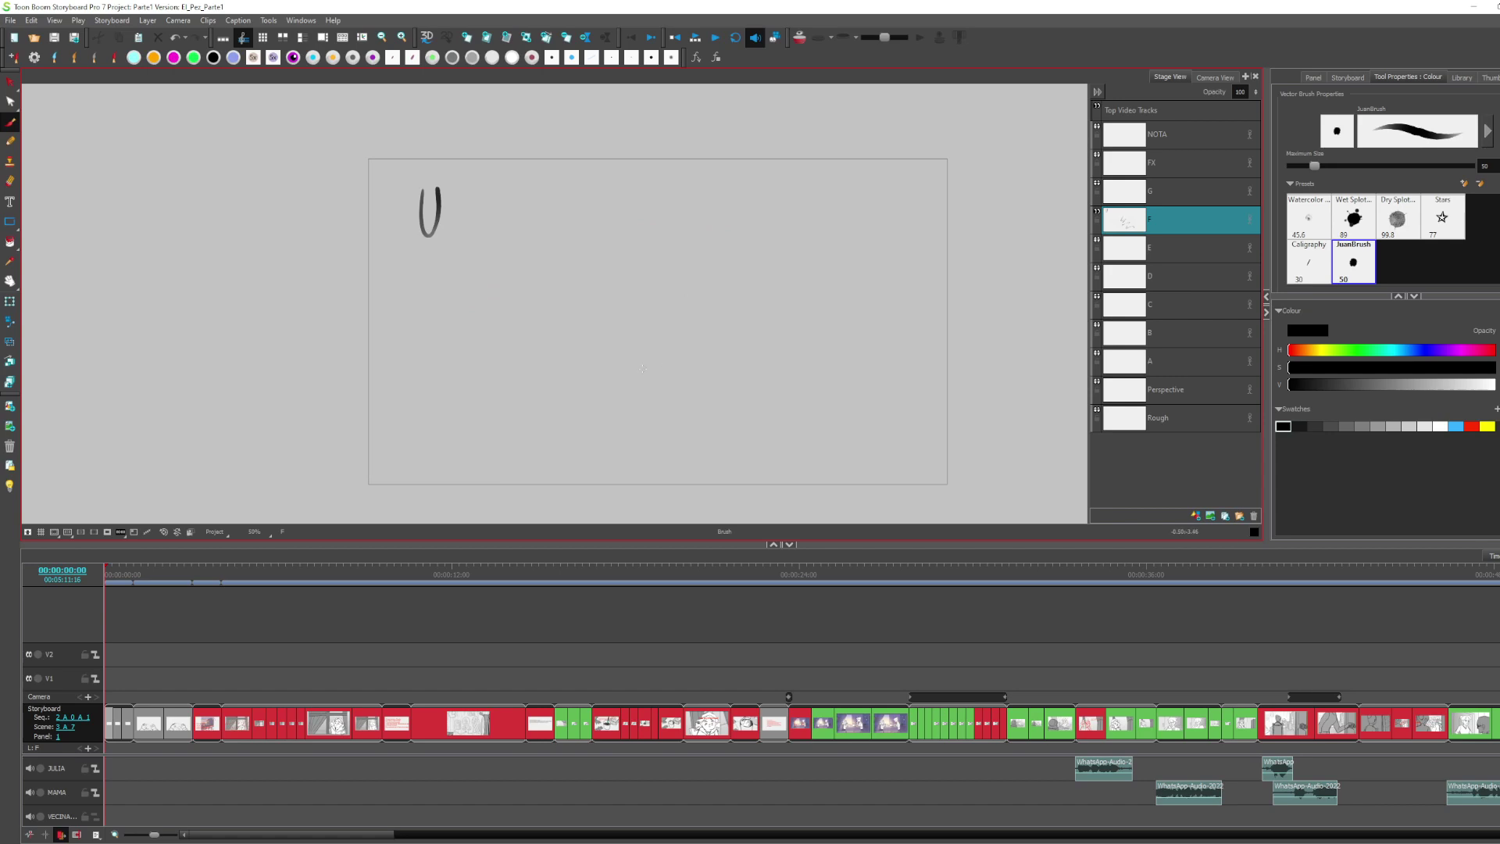
mouse_move(601, 293)
mouse_down()
mouse_move(625, 336)
mouse_move(791, 406)
mouse_up()
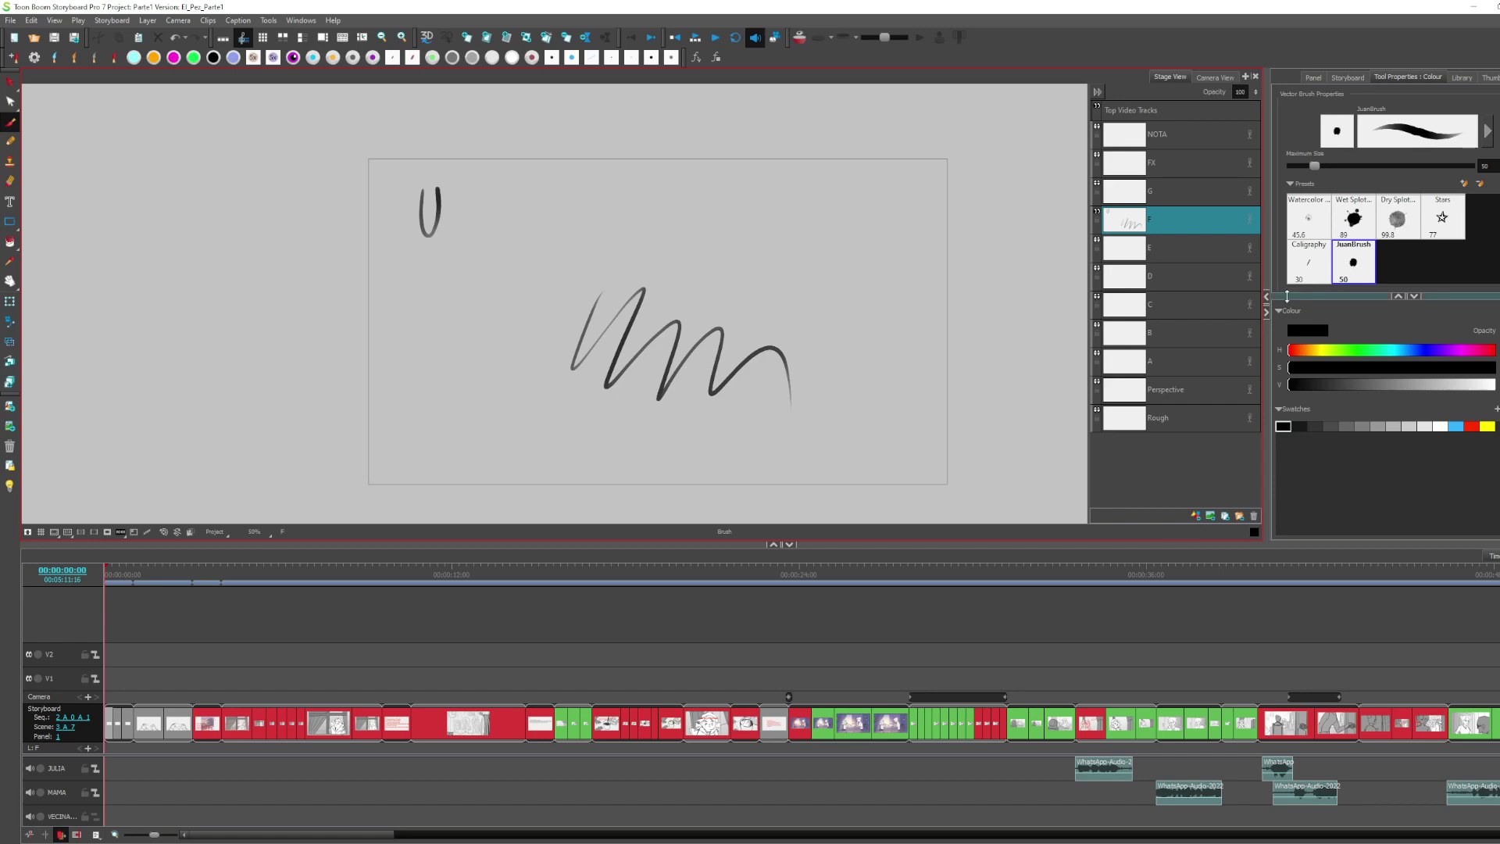
Open the Very Soft Eraser preset's vector eraser properties and choose Textured, Preserve Vector as the eraser type
click(10, 181)
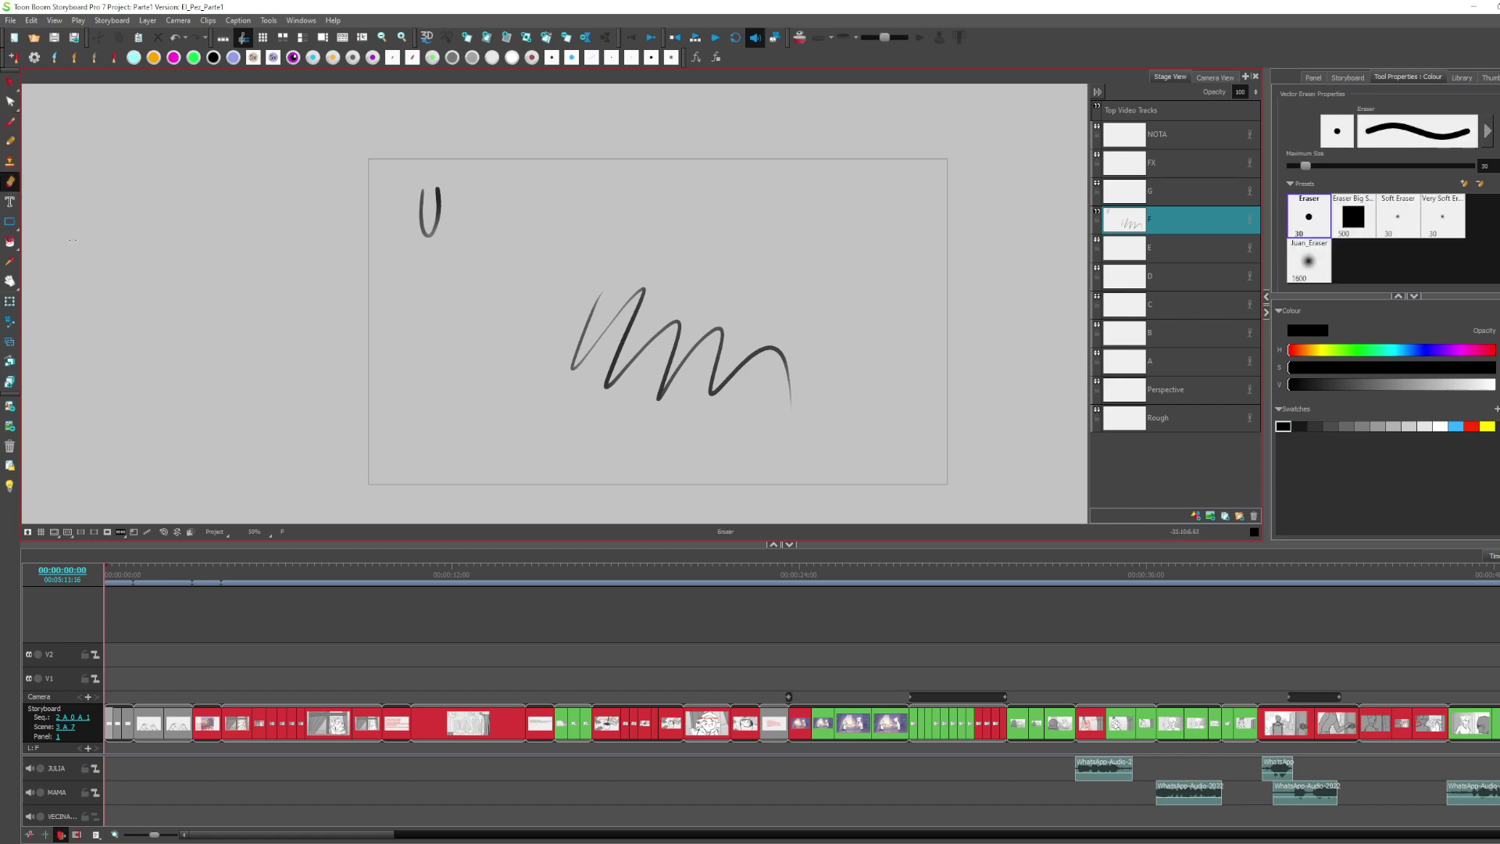
click(1310, 260)
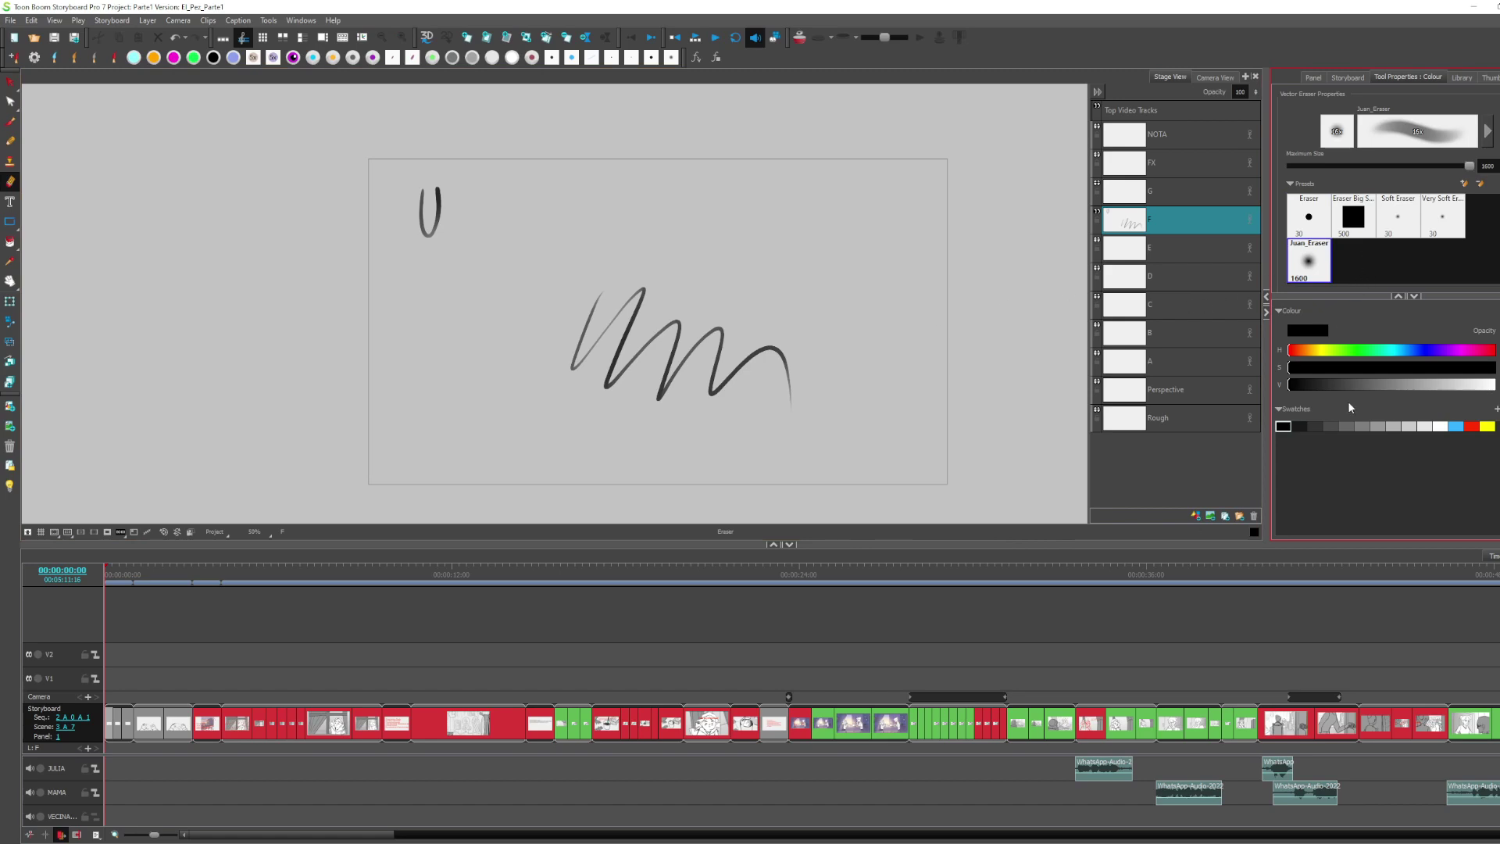
click(1446, 217)
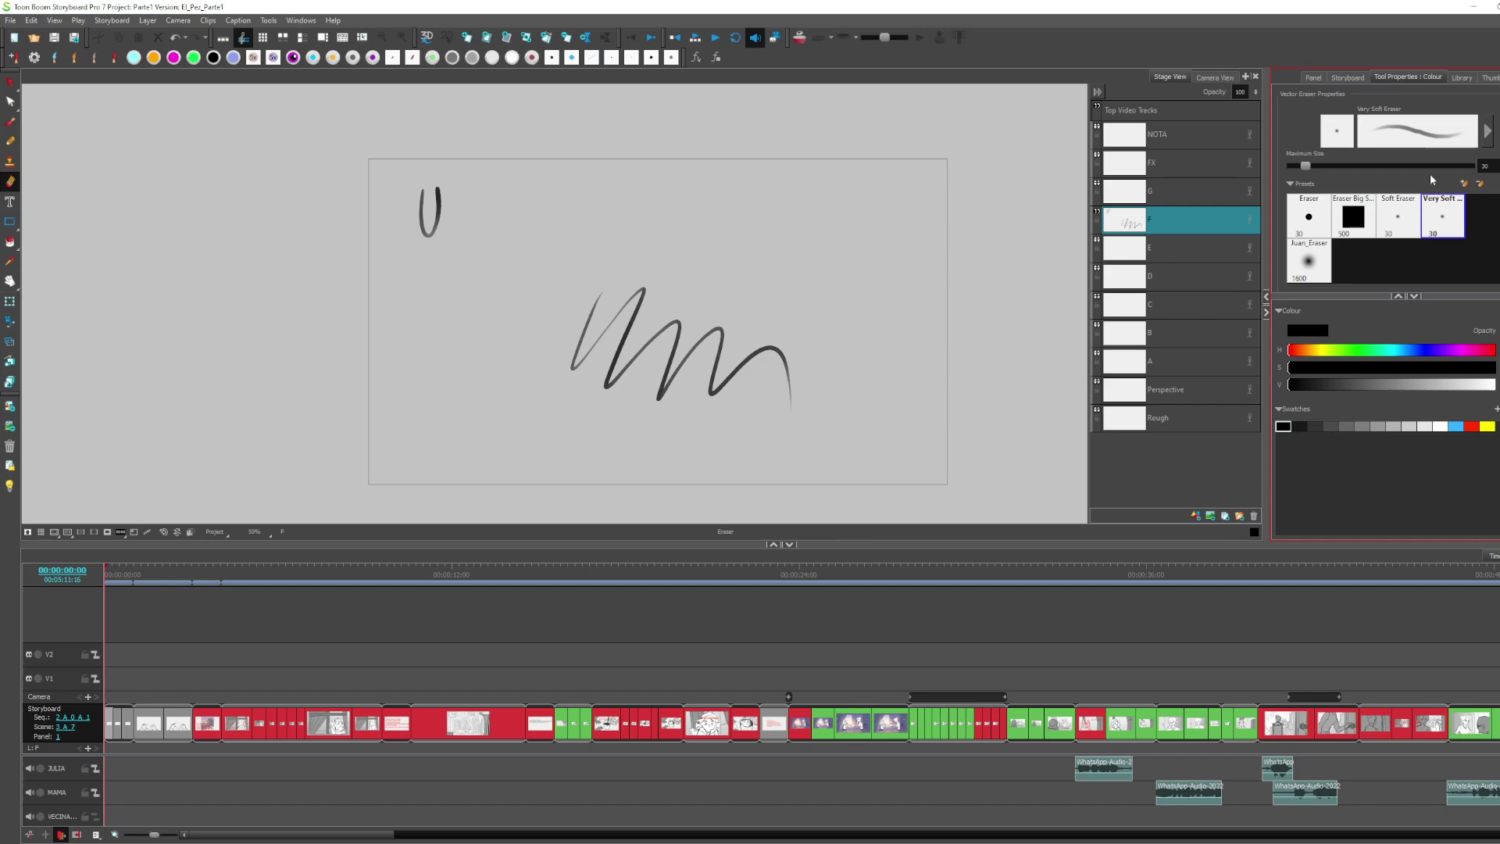
click(1422, 131)
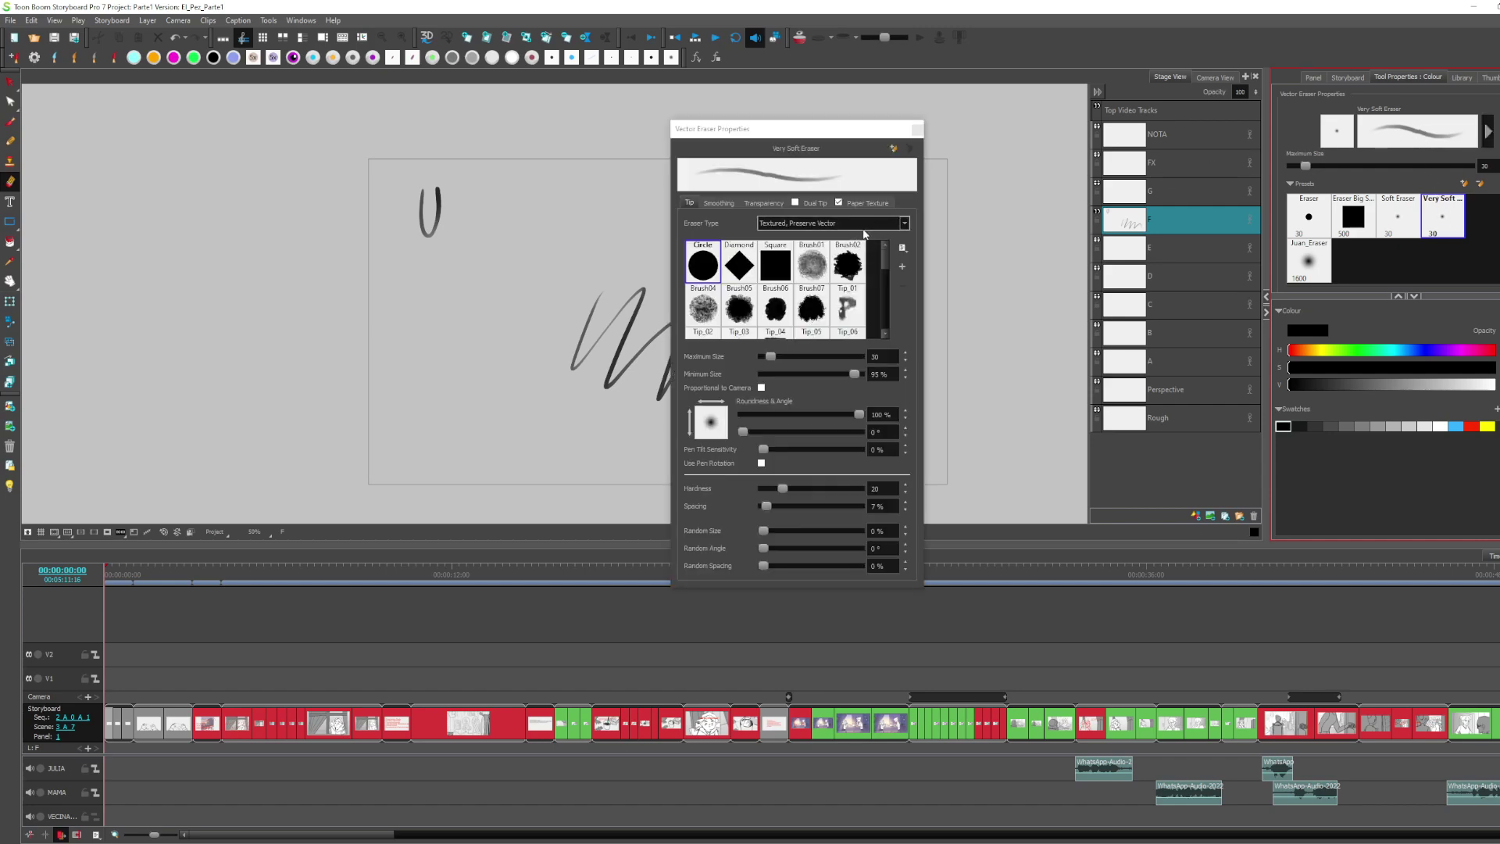
click(905, 224)
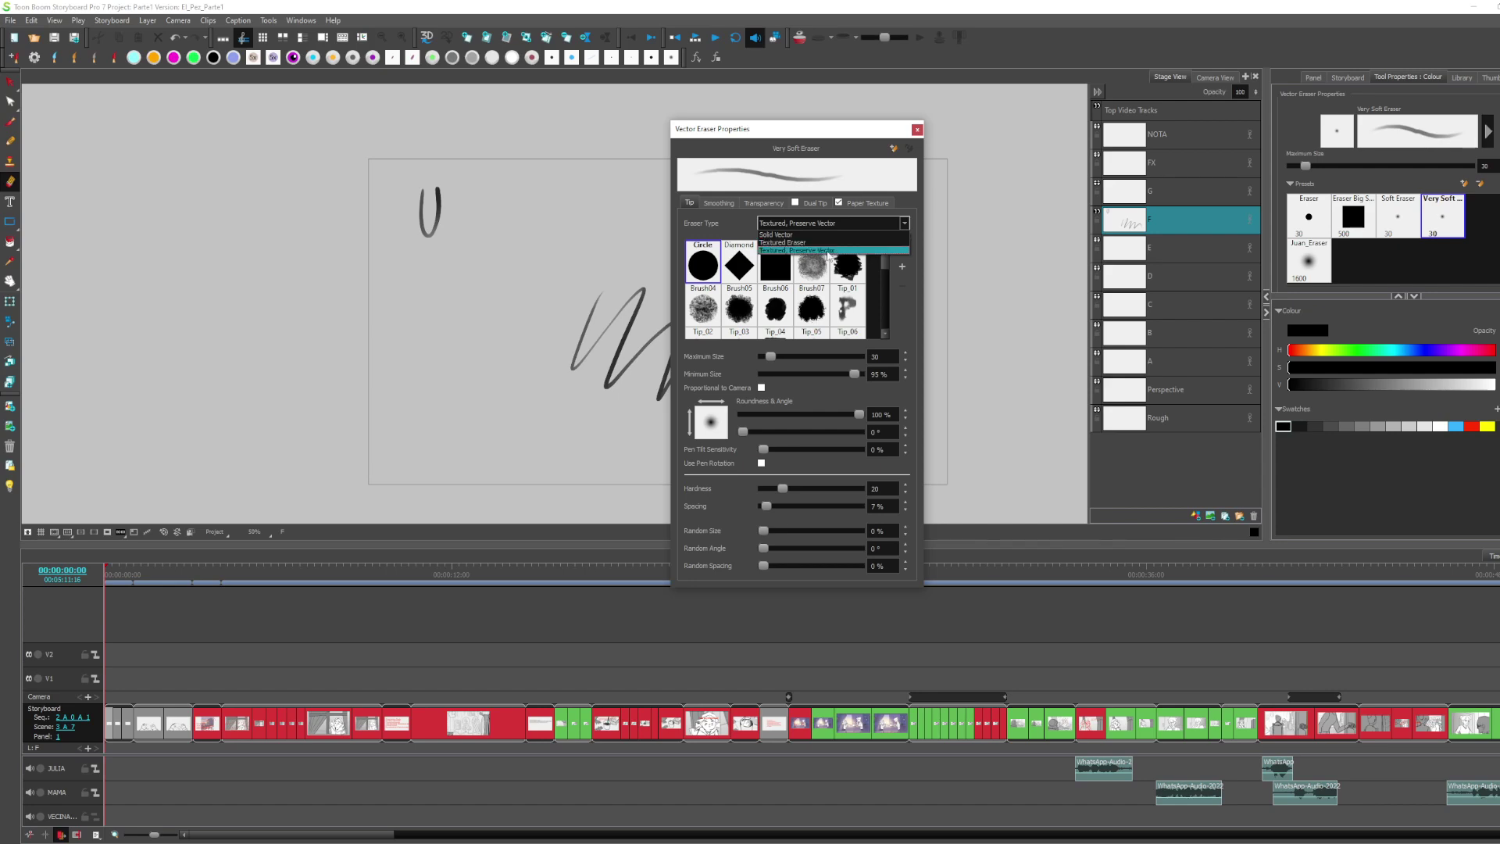
click(842, 250)
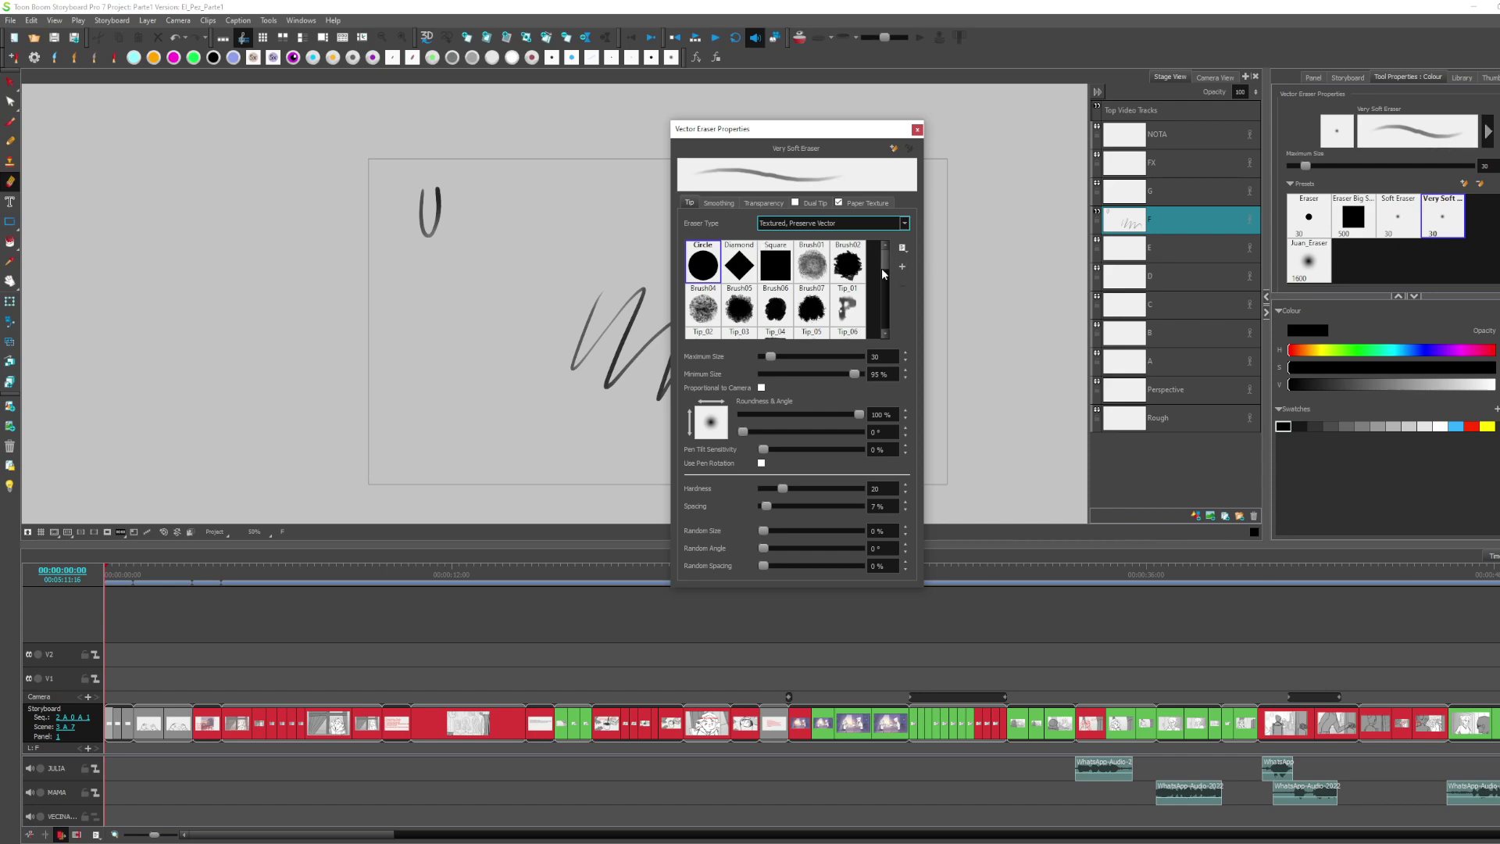
Choose the Brush06 tip for the eraser, set its maximum size to 1600, and show its transparency settings
click(778, 310)
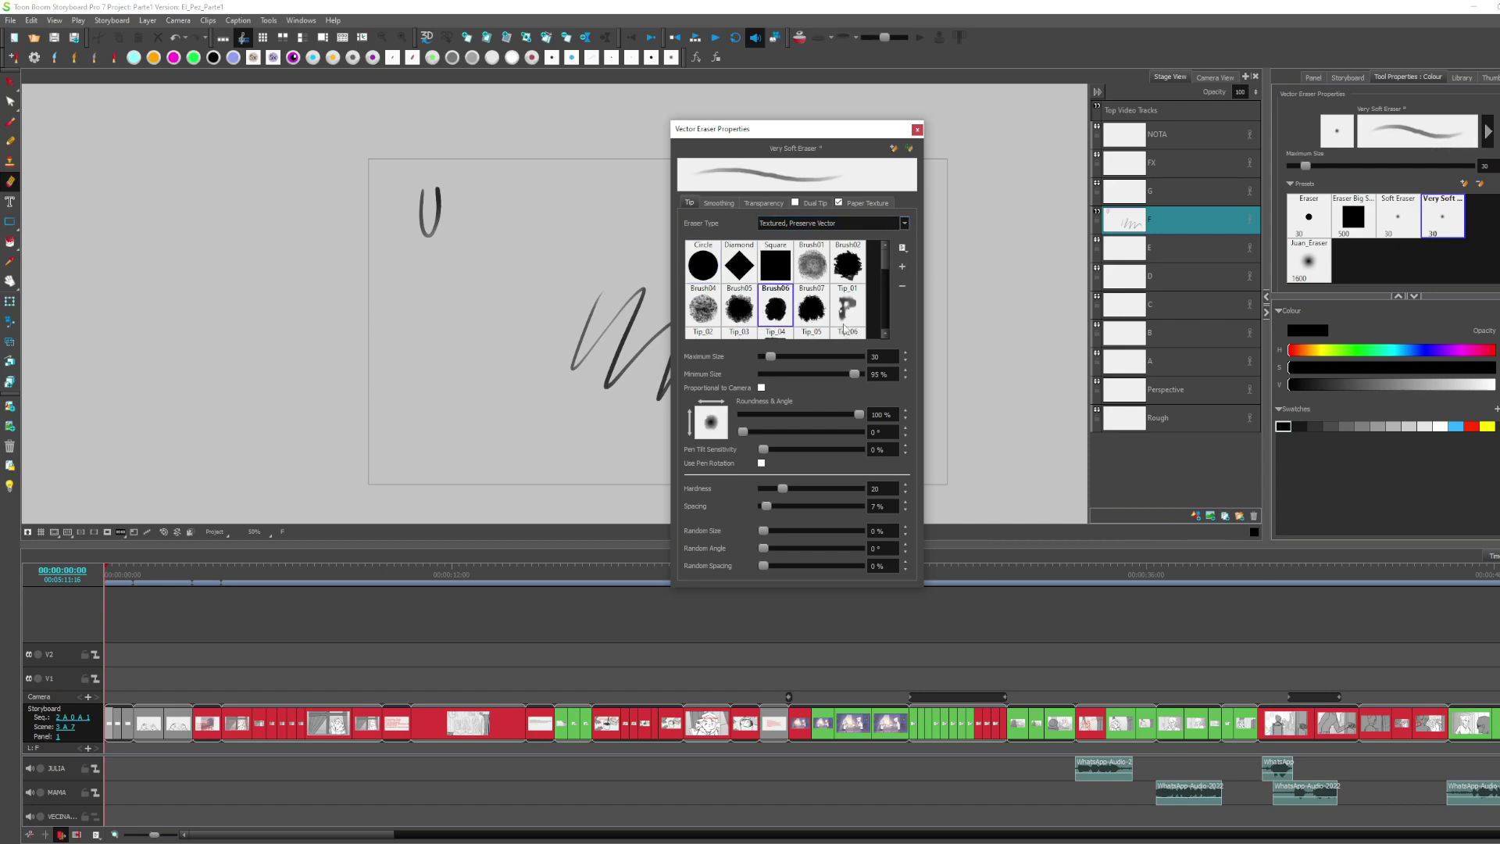
click(708, 261)
click(783, 311)
drag(771, 355, 879, 355)
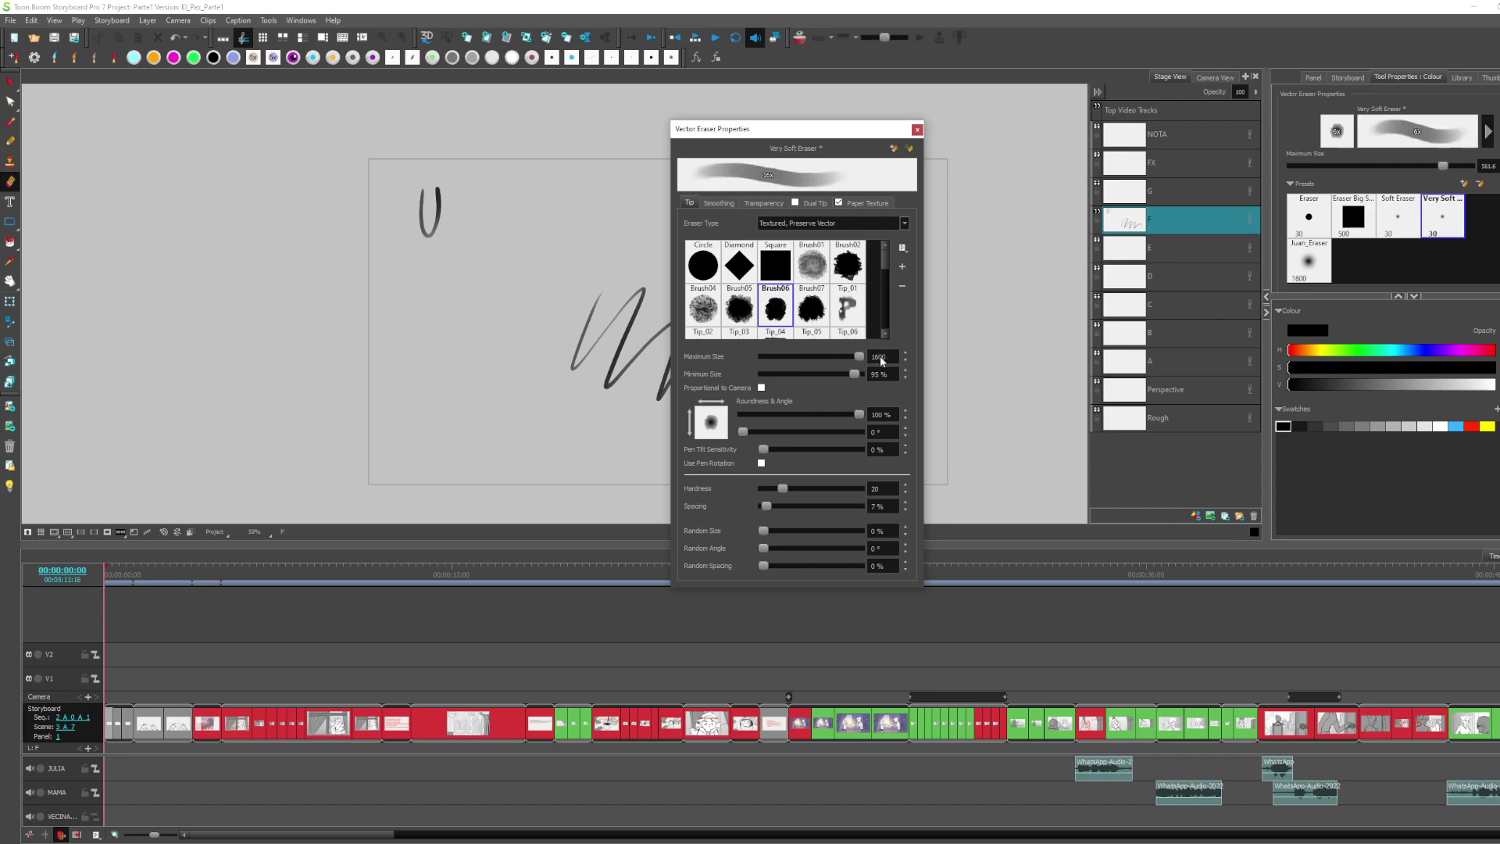
click(763, 202)
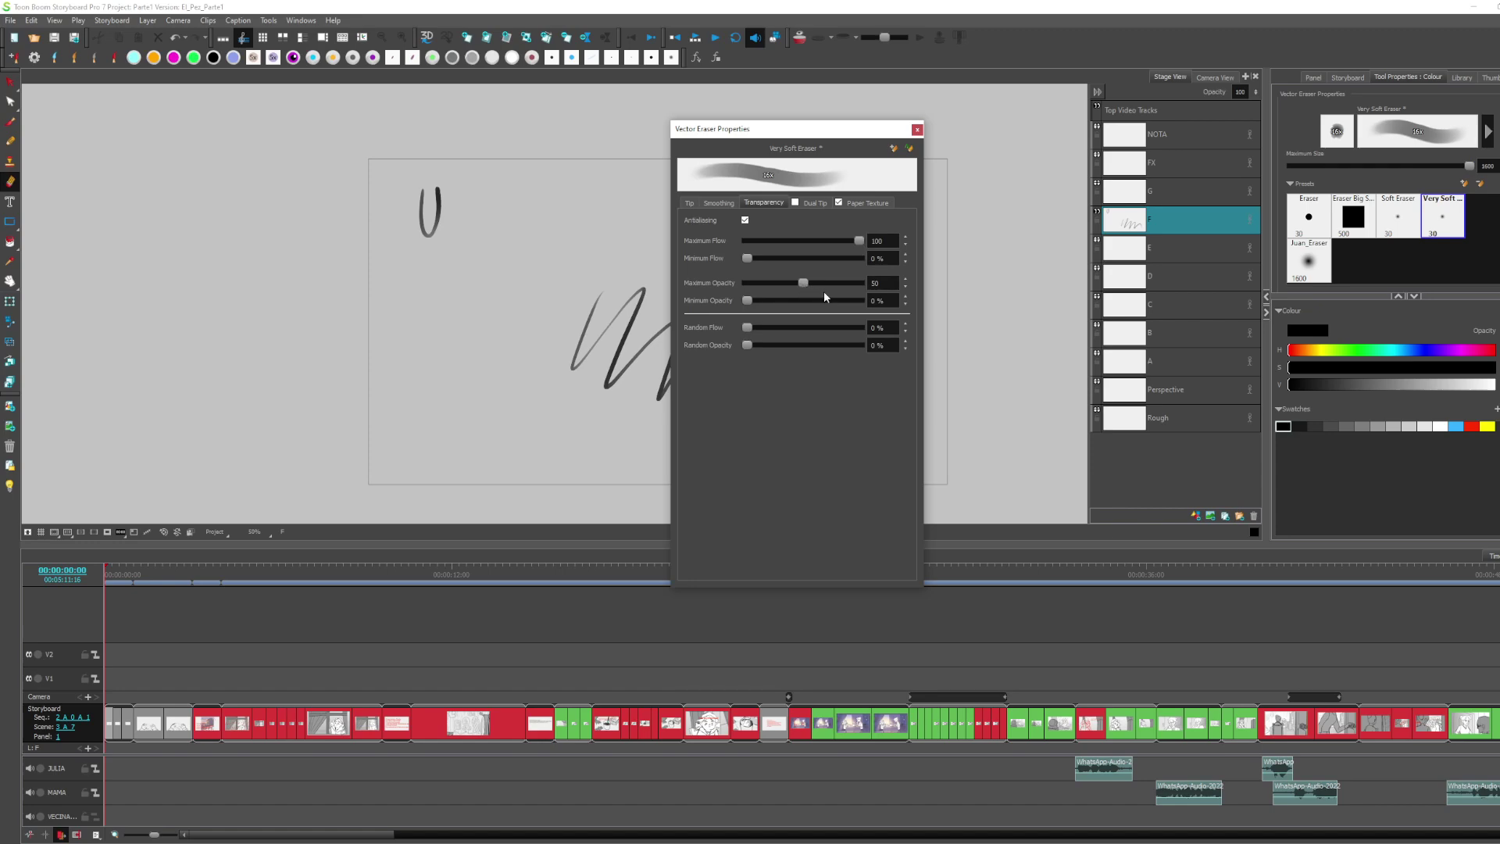
Save the modified eraser as a new preset named "test" and close its properties
click(893, 147)
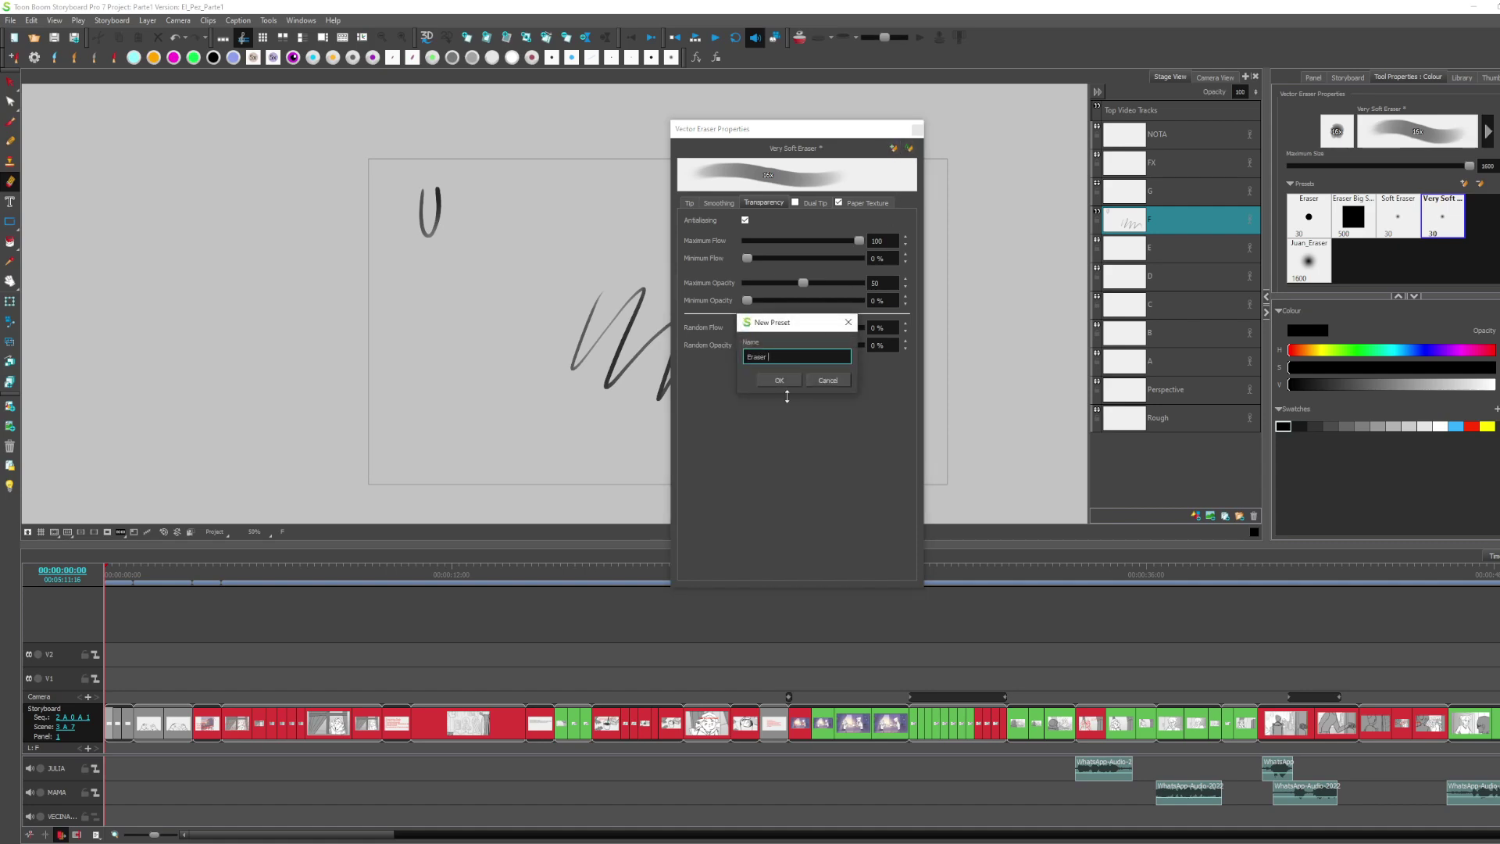
key(BackSpace)
key(BackSpace)
key(BackSpace)
key(BackSpace)
key(BackSpace)
key(BackSpace)
key(BackSpace)
text(test)
click(779, 379)
click(917, 128)
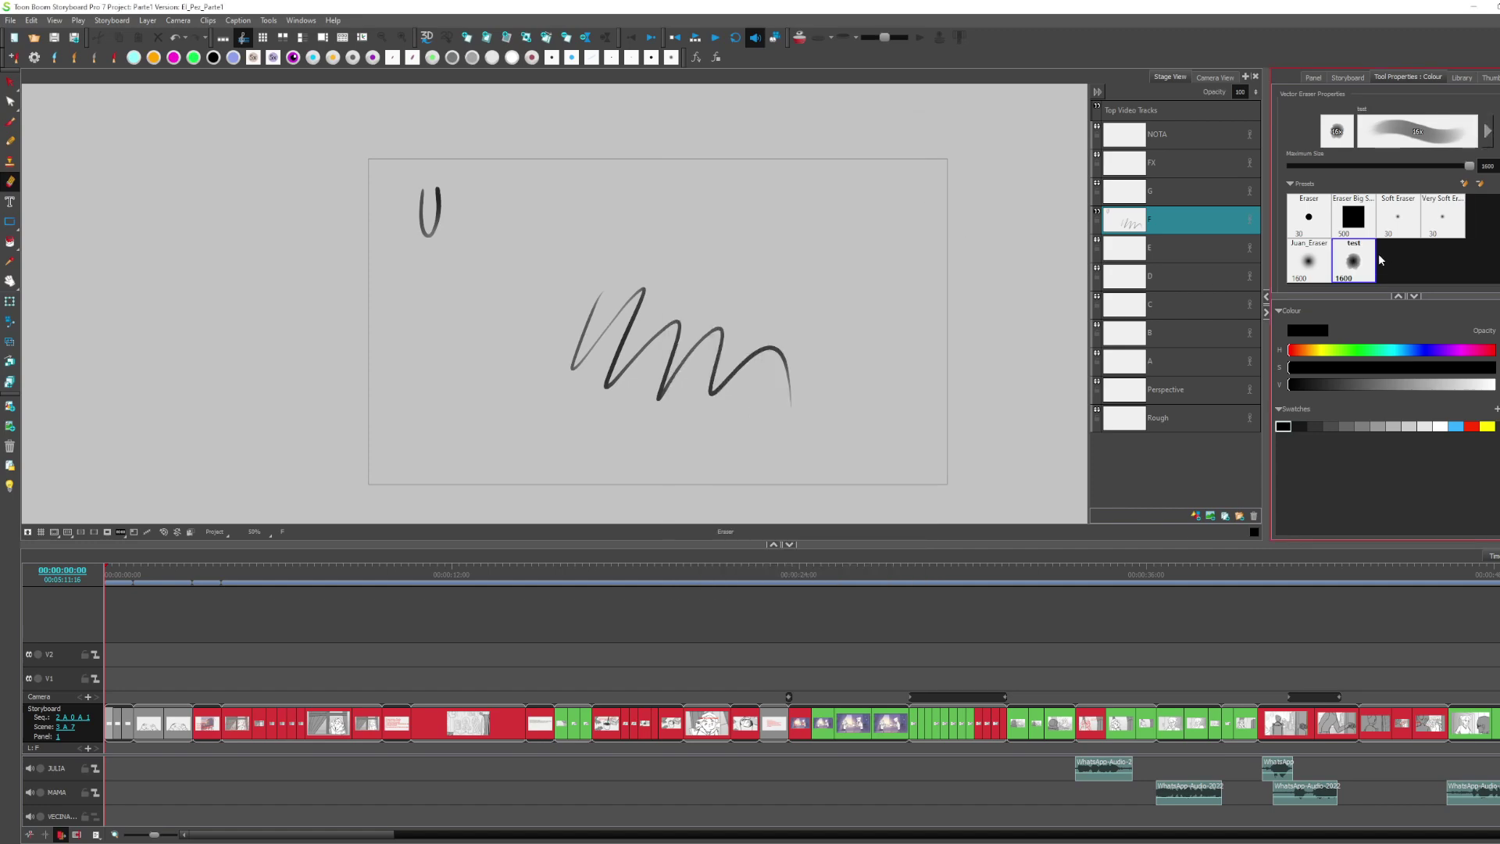
Fade the zigzag stroke in the middle of the frame with three passes of the test eraser
drag(762, 364, 591, 379)
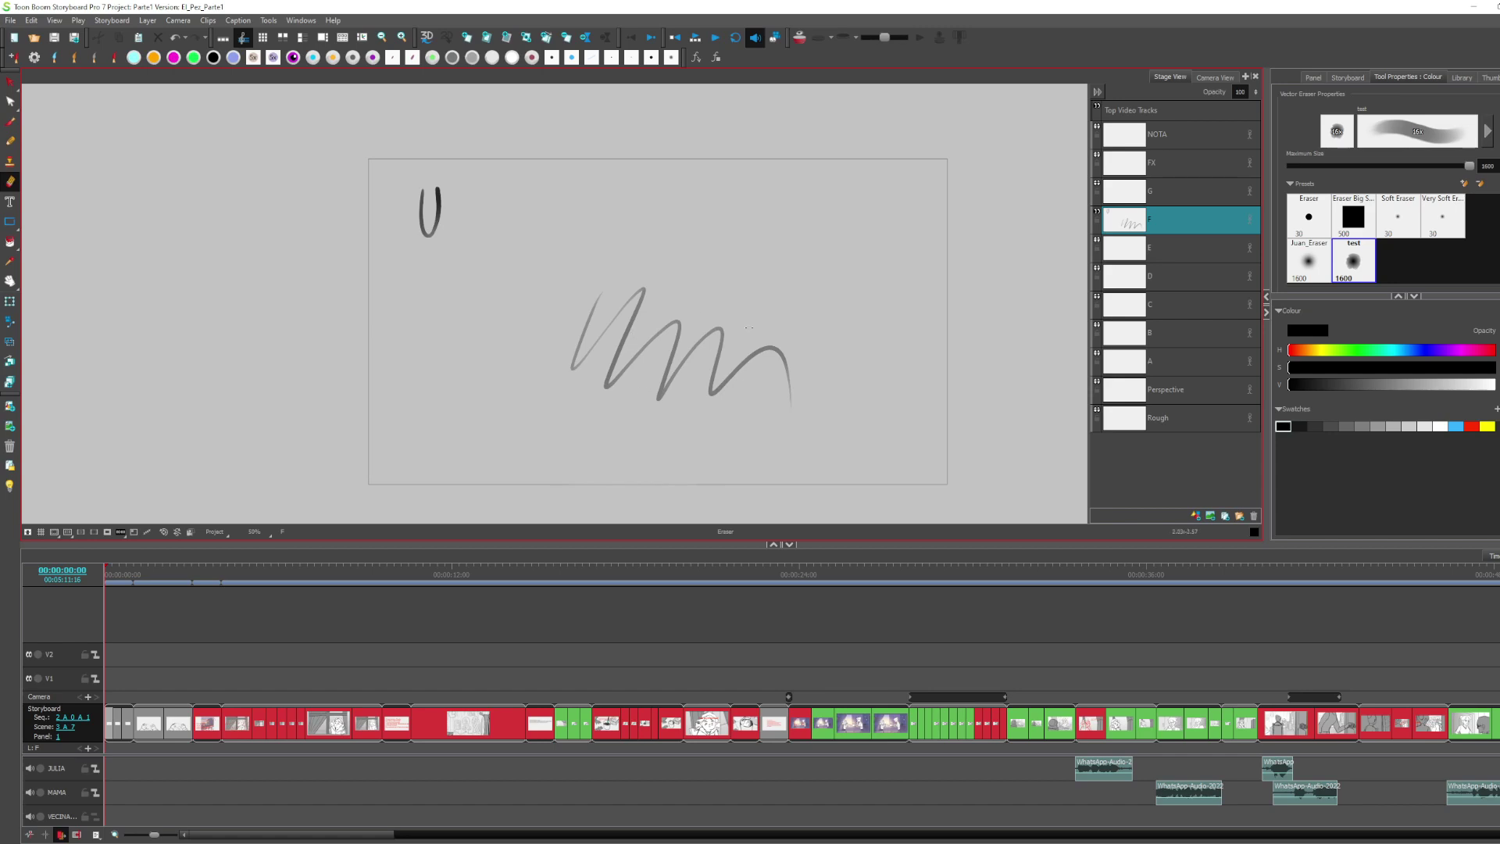
mouse_move(788, 387)
mouse_down()
mouse_move(782, 341)
mouse_move(737, 321)
mouse_move(626, 330)
mouse_up()
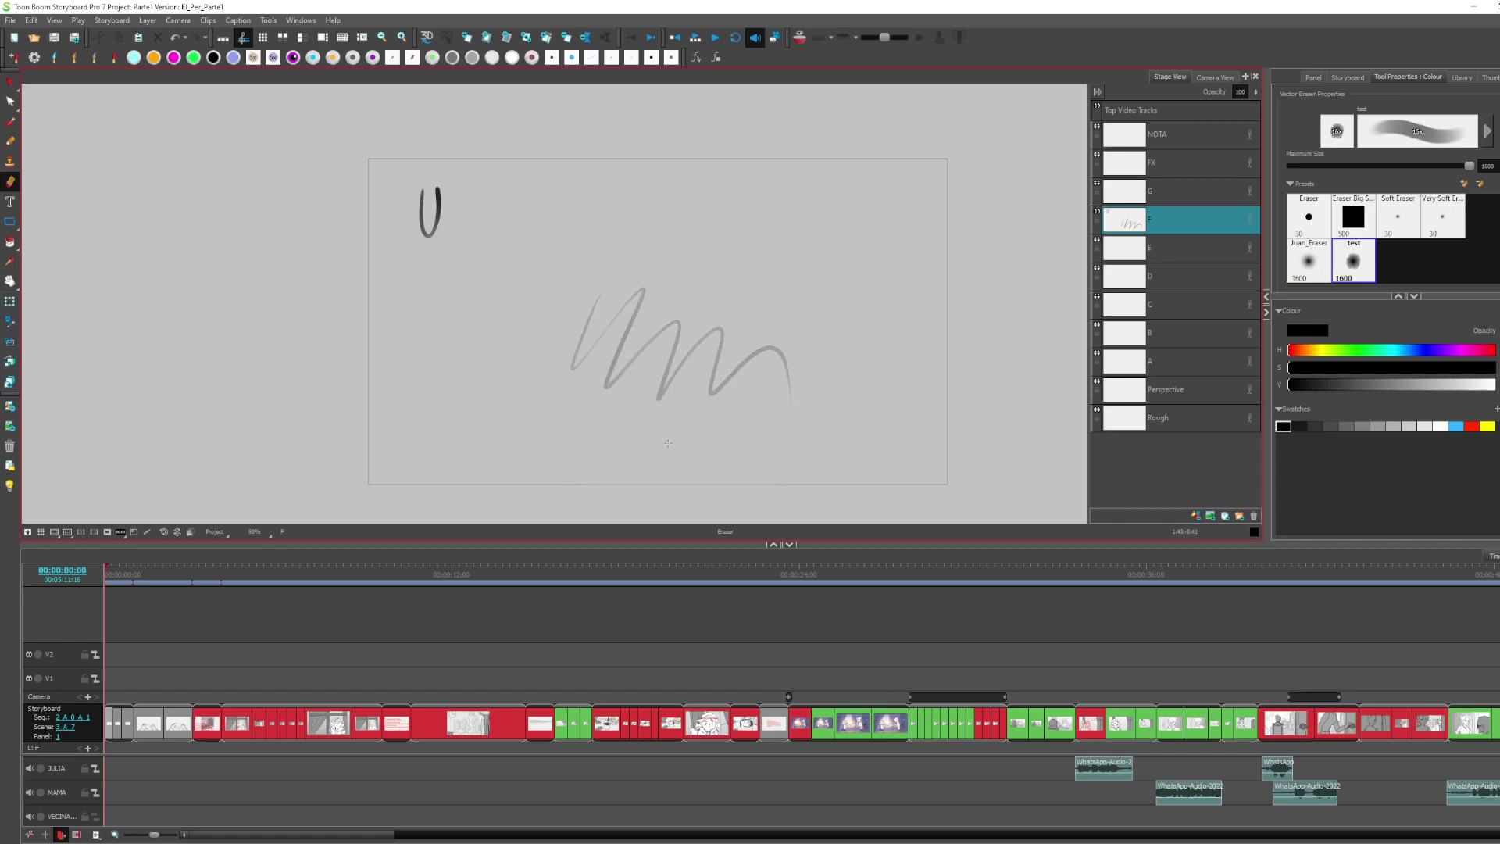
drag(788, 387, 582, 328)
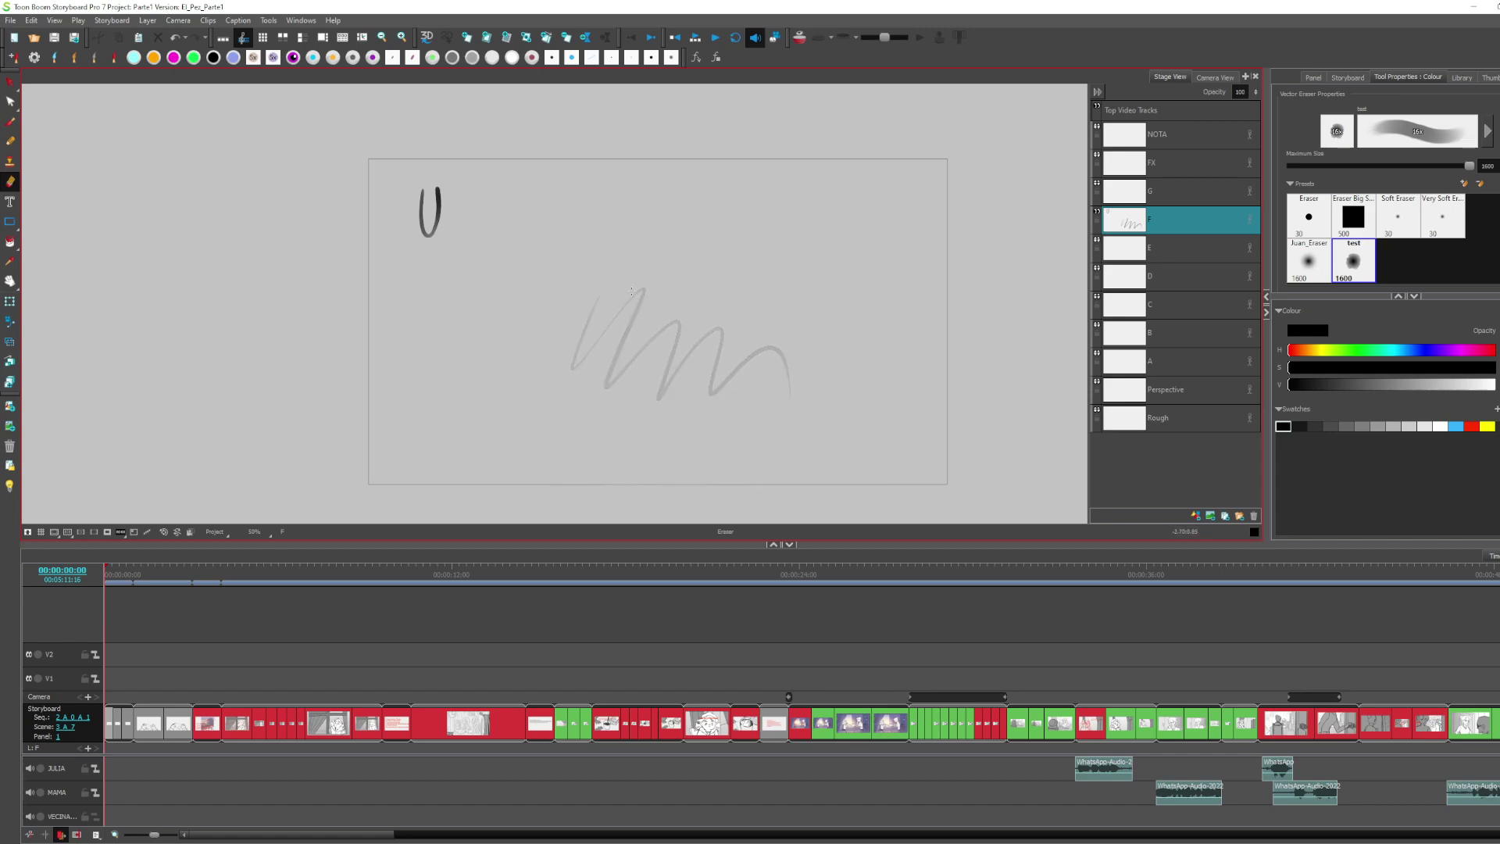
Examine the Juan_Eraser preset's transparency settings for comparison, and close its properties
click(1312, 268)
click(1398, 139)
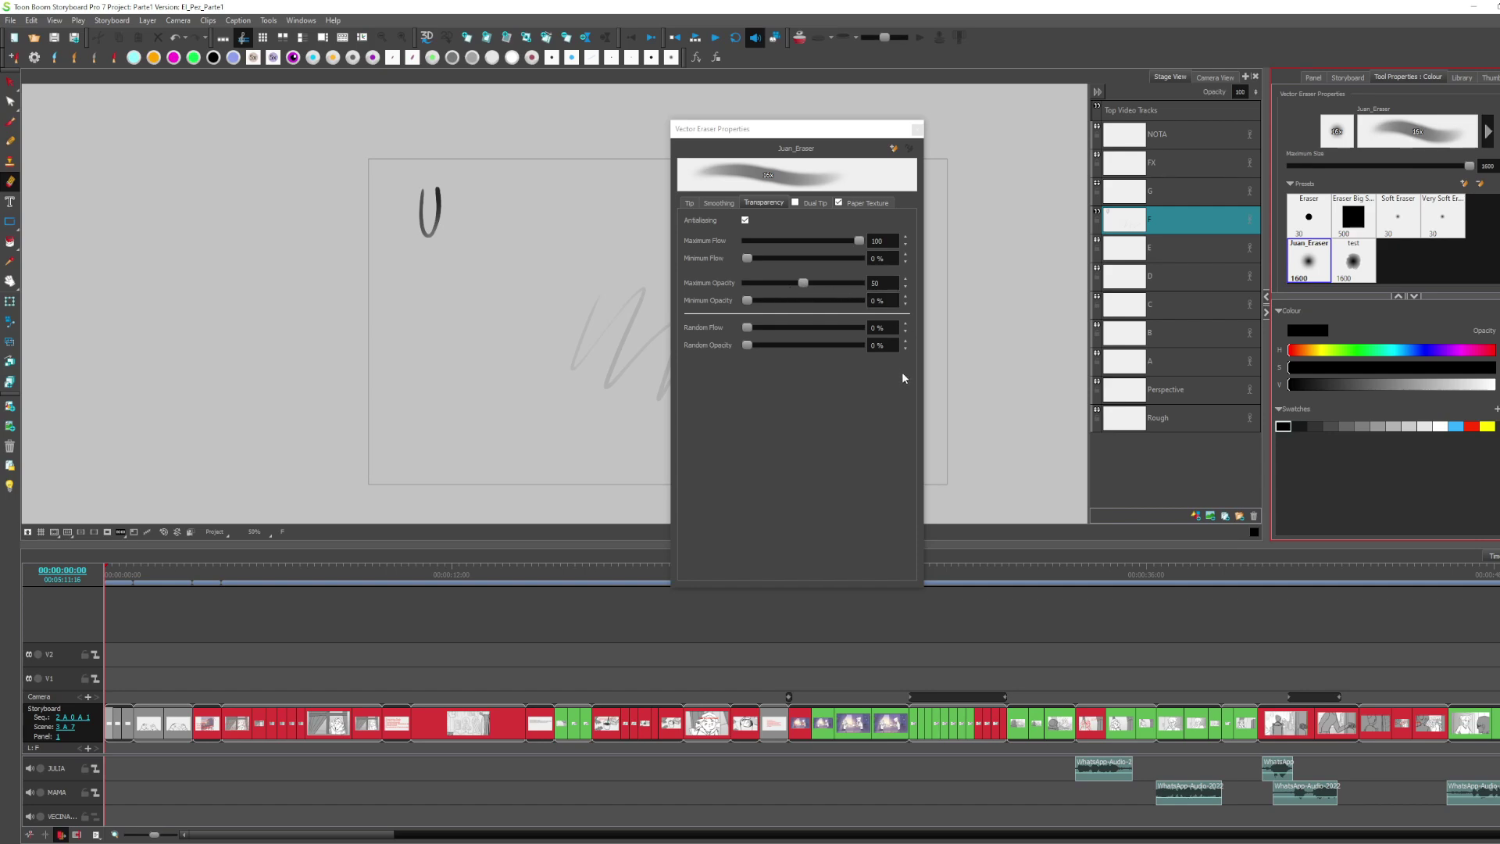
click(917, 129)
Set the test eraser preset's maximum opacity to 83, save the change to the preset, and close its properties
click(1371, 250)
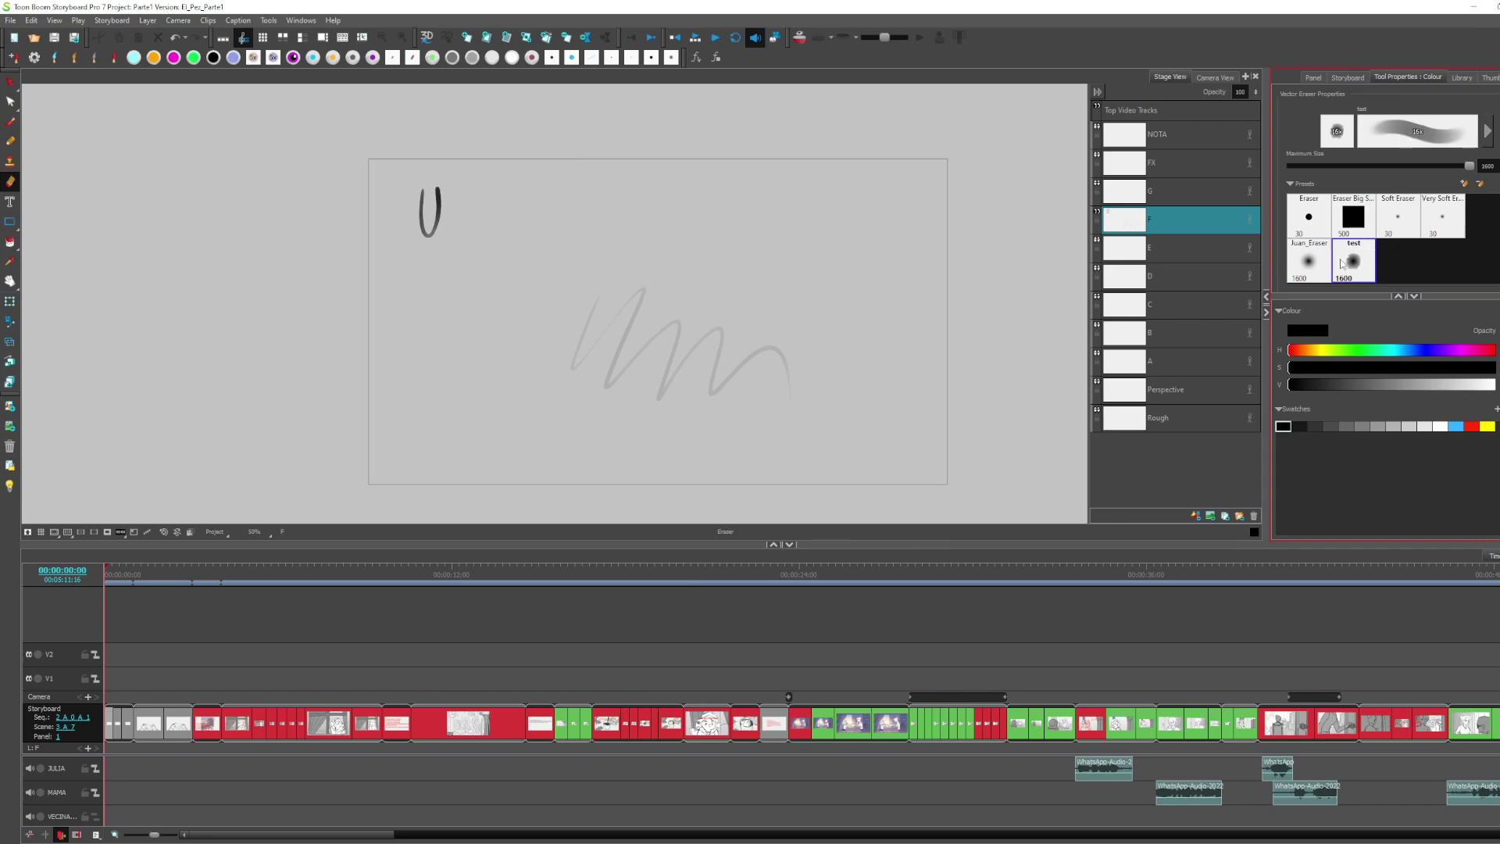
click(1377, 140)
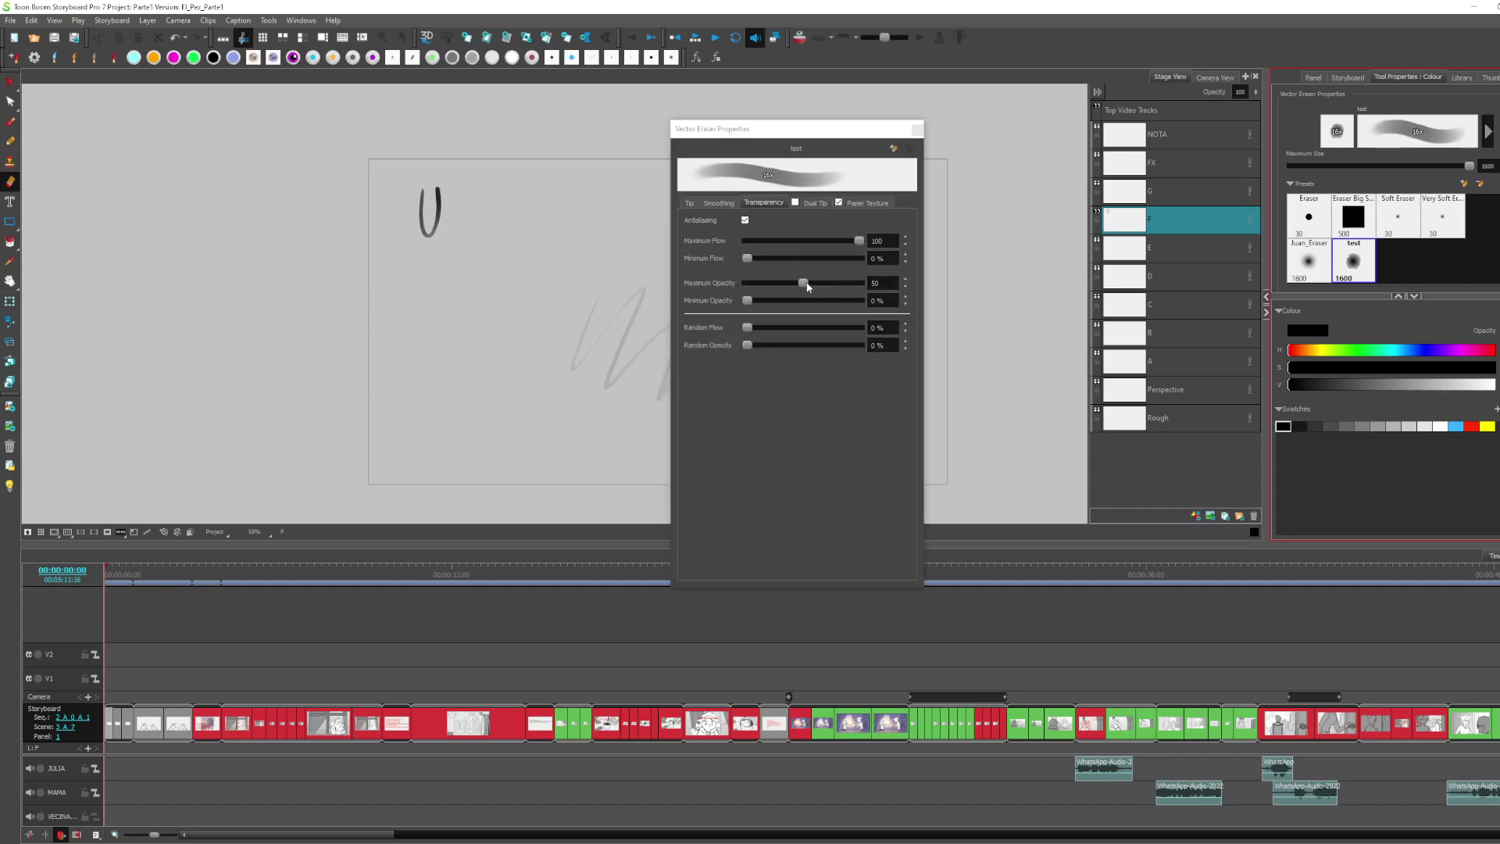
drag(811, 283, 815, 288)
drag(837, 286, 840, 287)
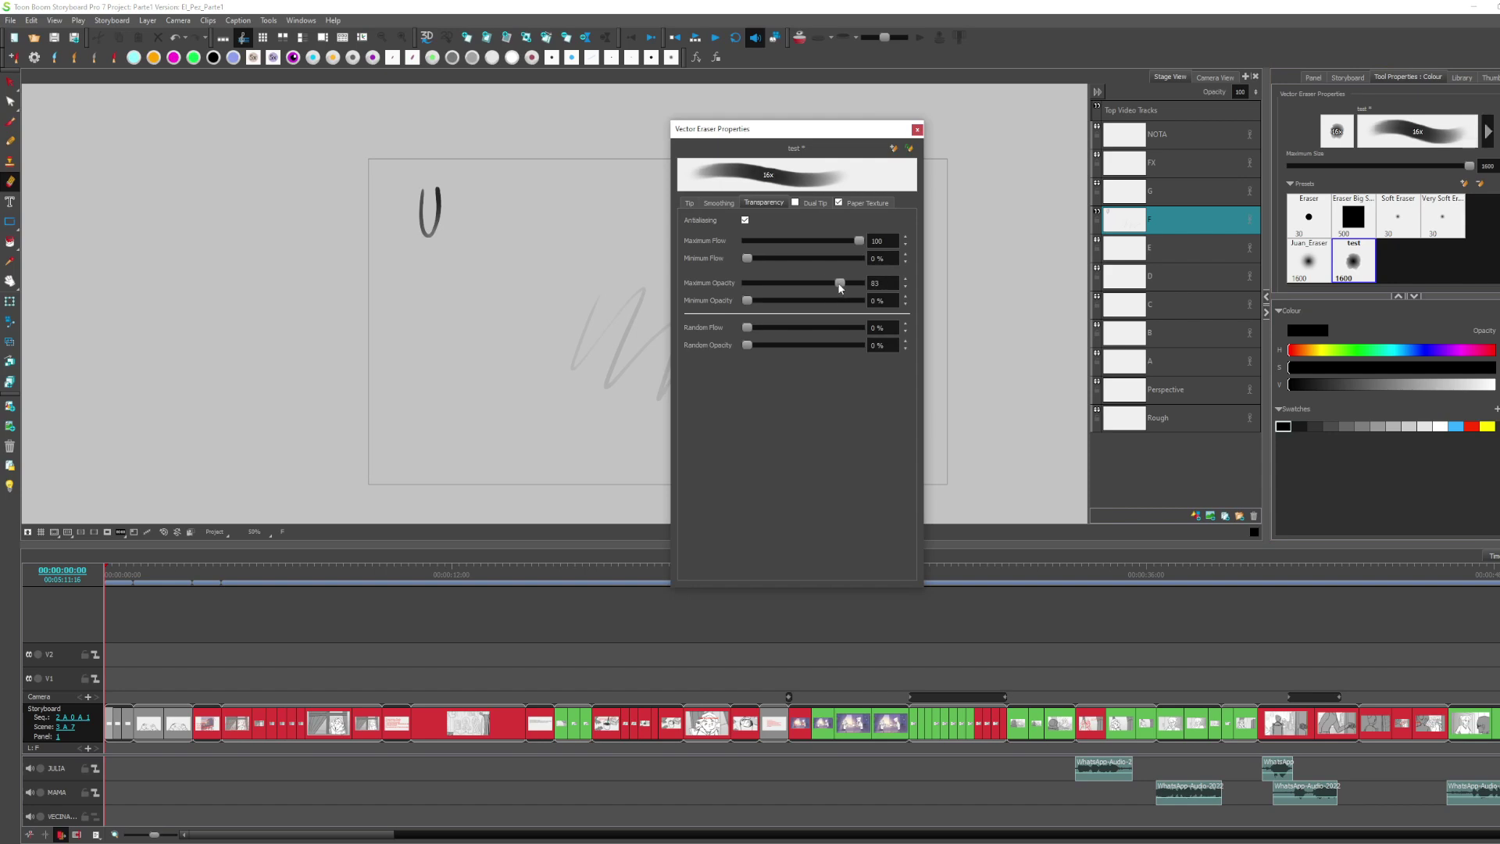
click(909, 148)
click(918, 131)
Erase the rest of the zigzag stroke with the test eraser, and delete the test eraser preset
mouse_move(617, 328)
mouse_down()
mouse_move(703, 343)
mouse_move(787, 335)
mouse_up()
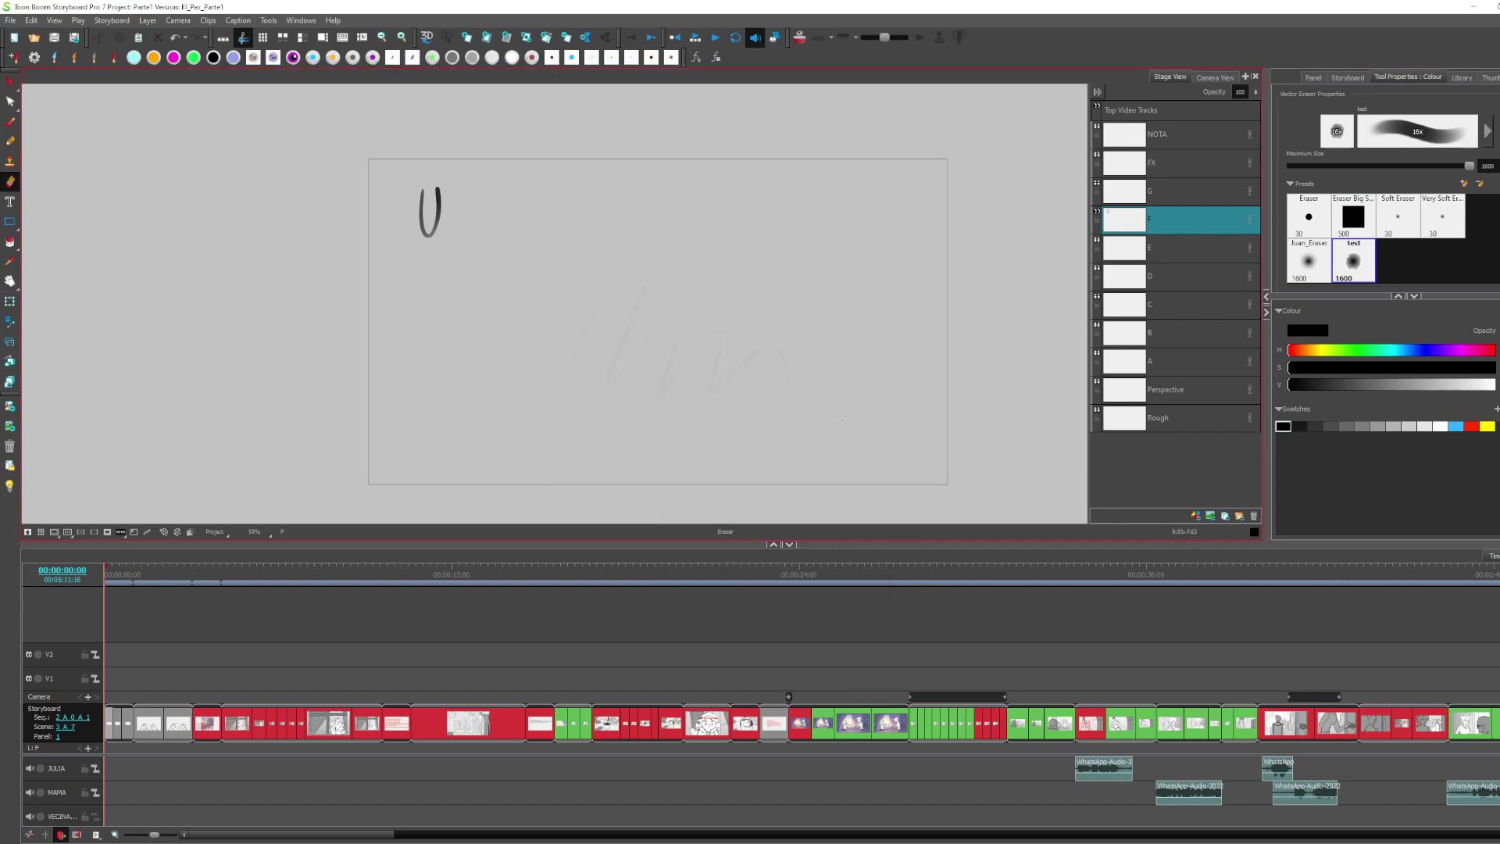
drag(752, 266, 771, 413)
click(1480, 184)
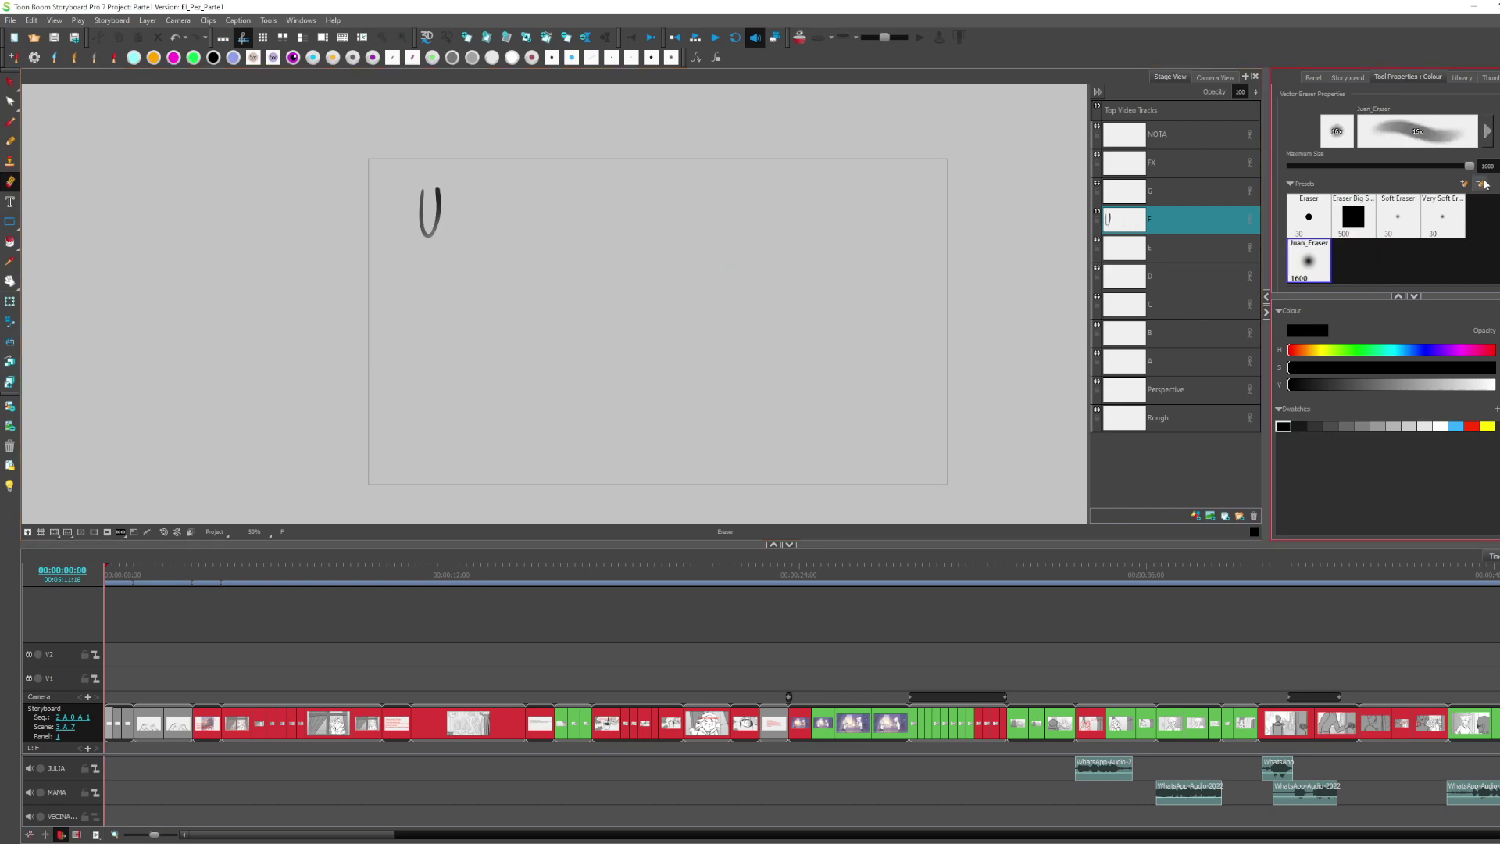